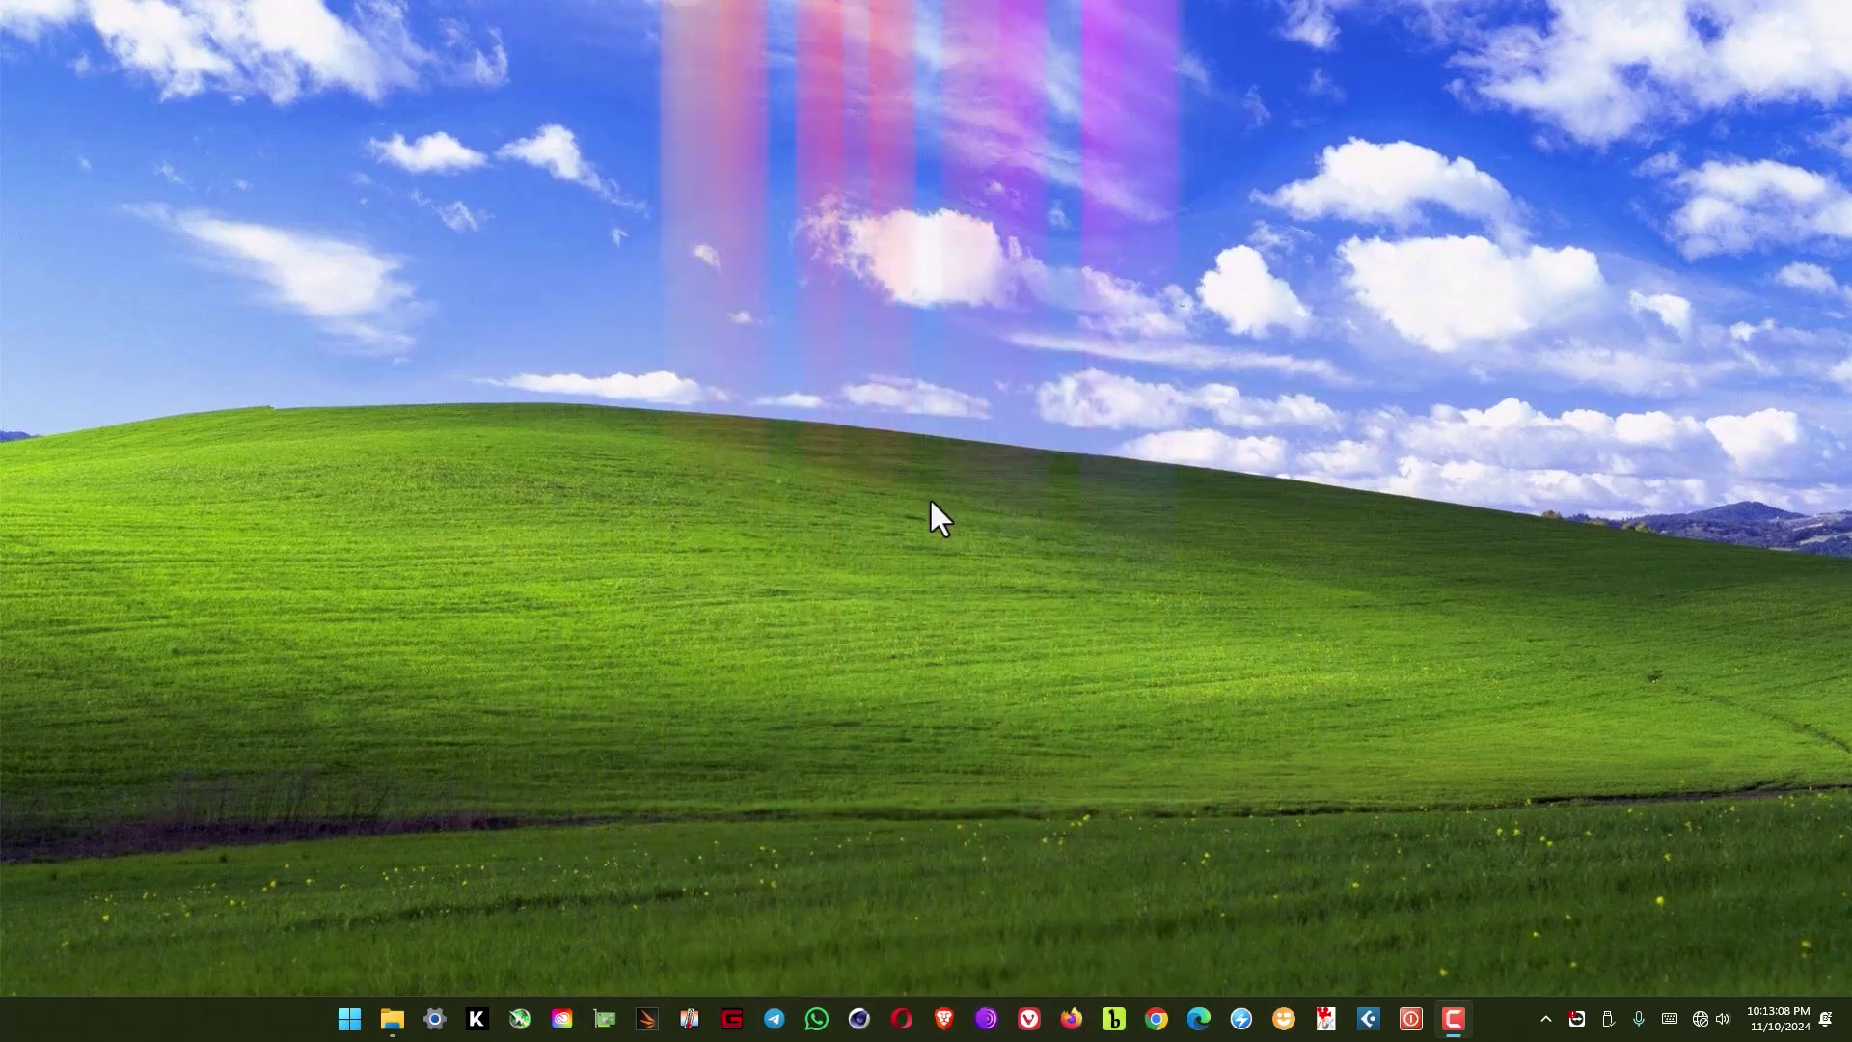
- Open Windows Security through Settings > Privacy & security > Windows Security
left_click(433, 1020)
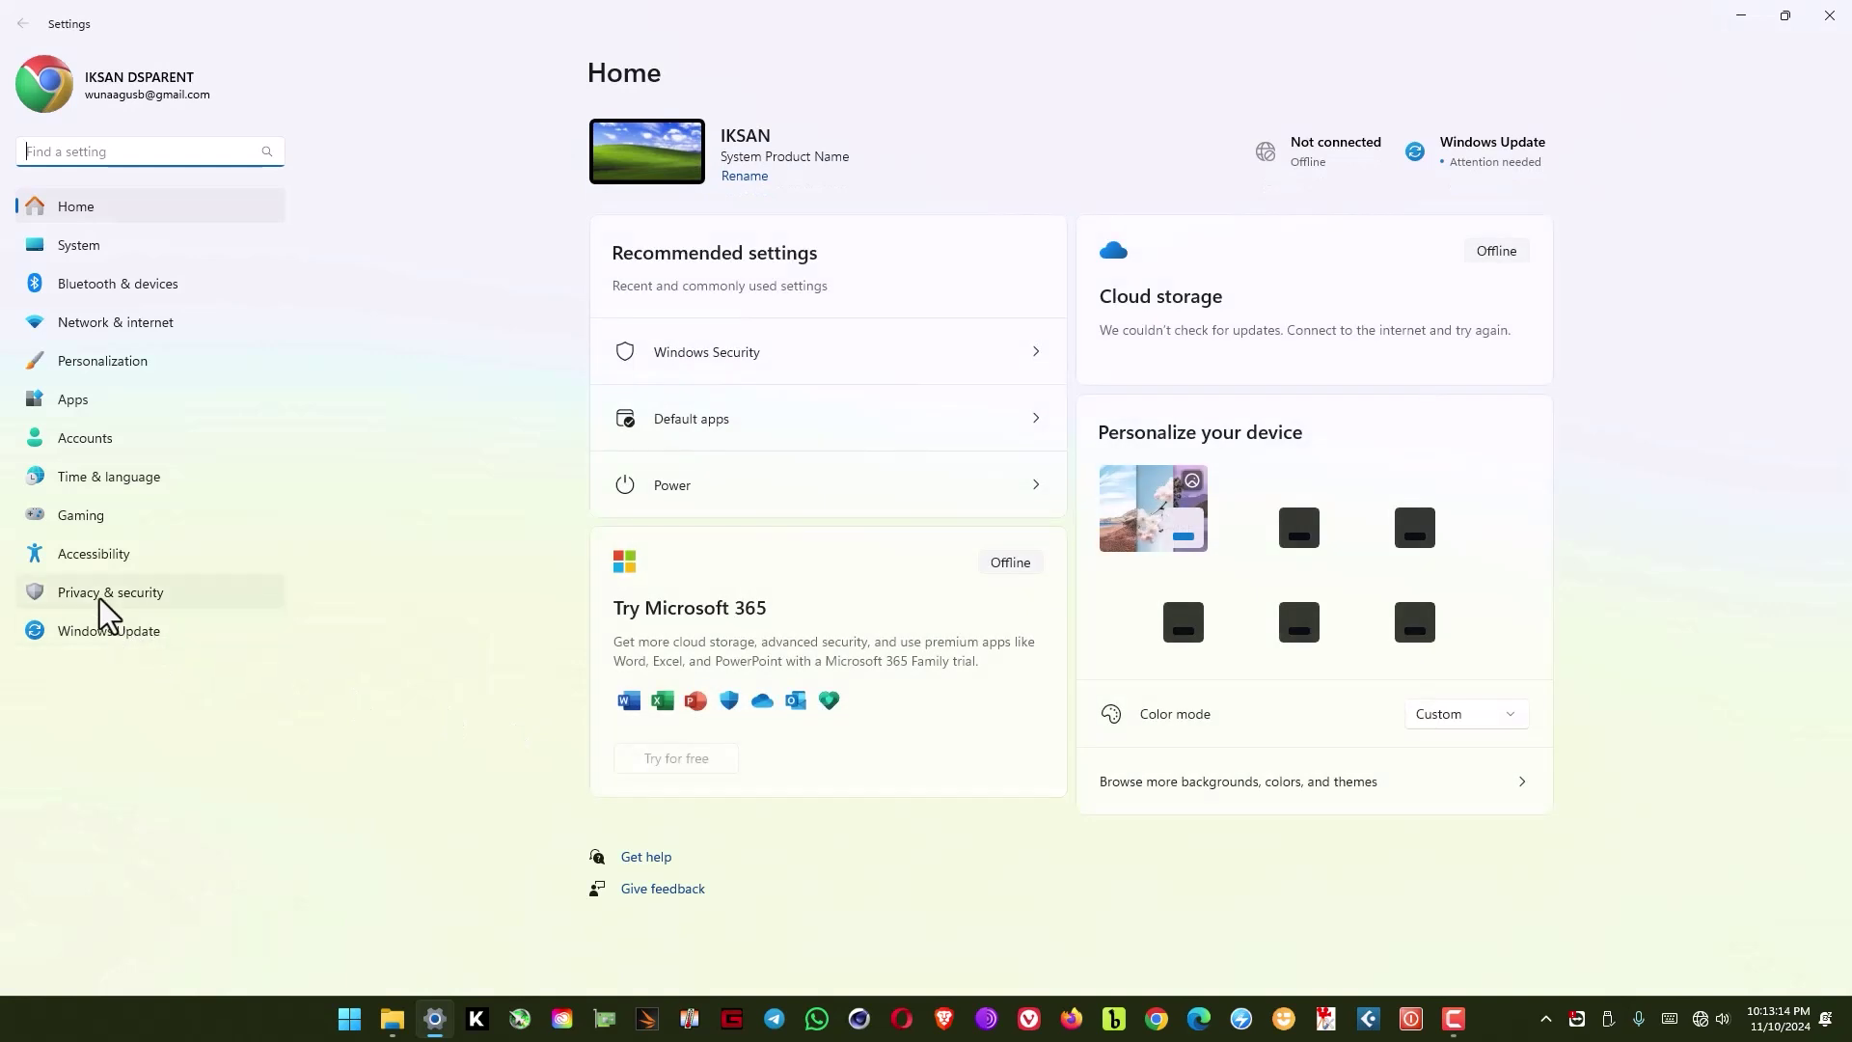
left_click(100, 598)
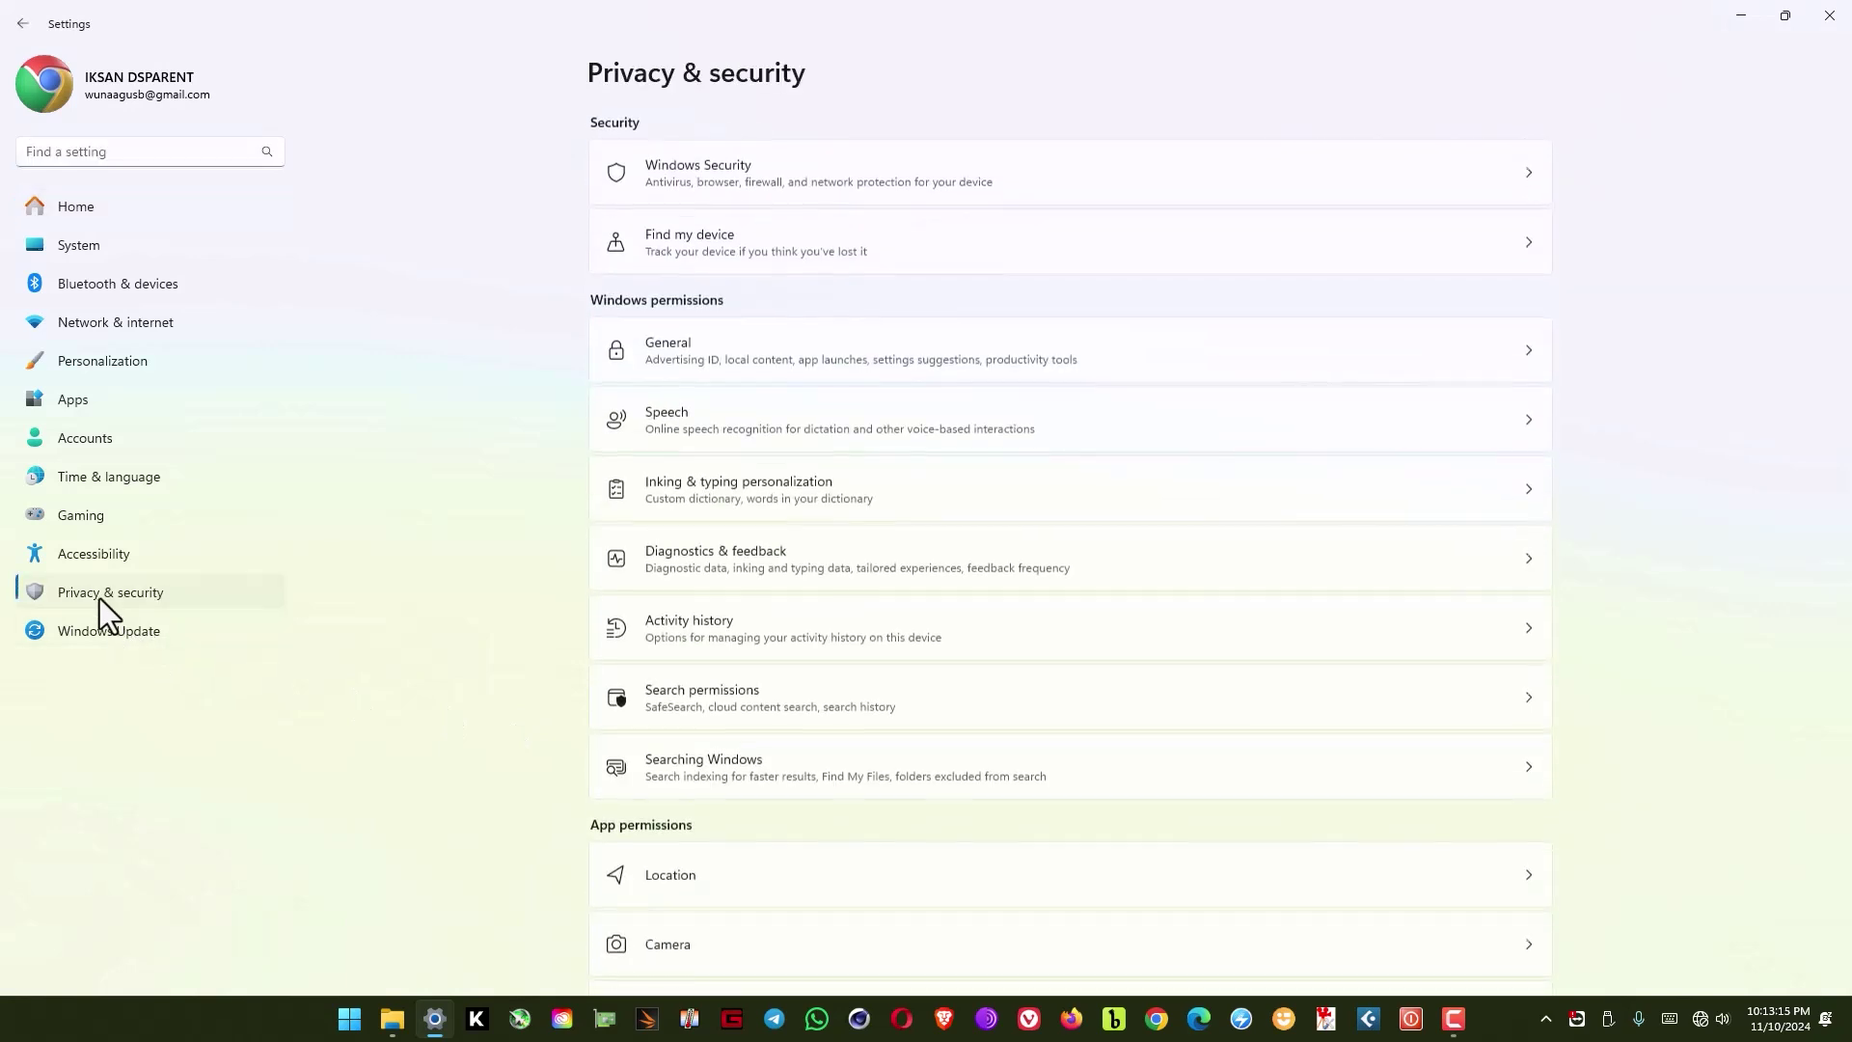
left_click(694, 185)
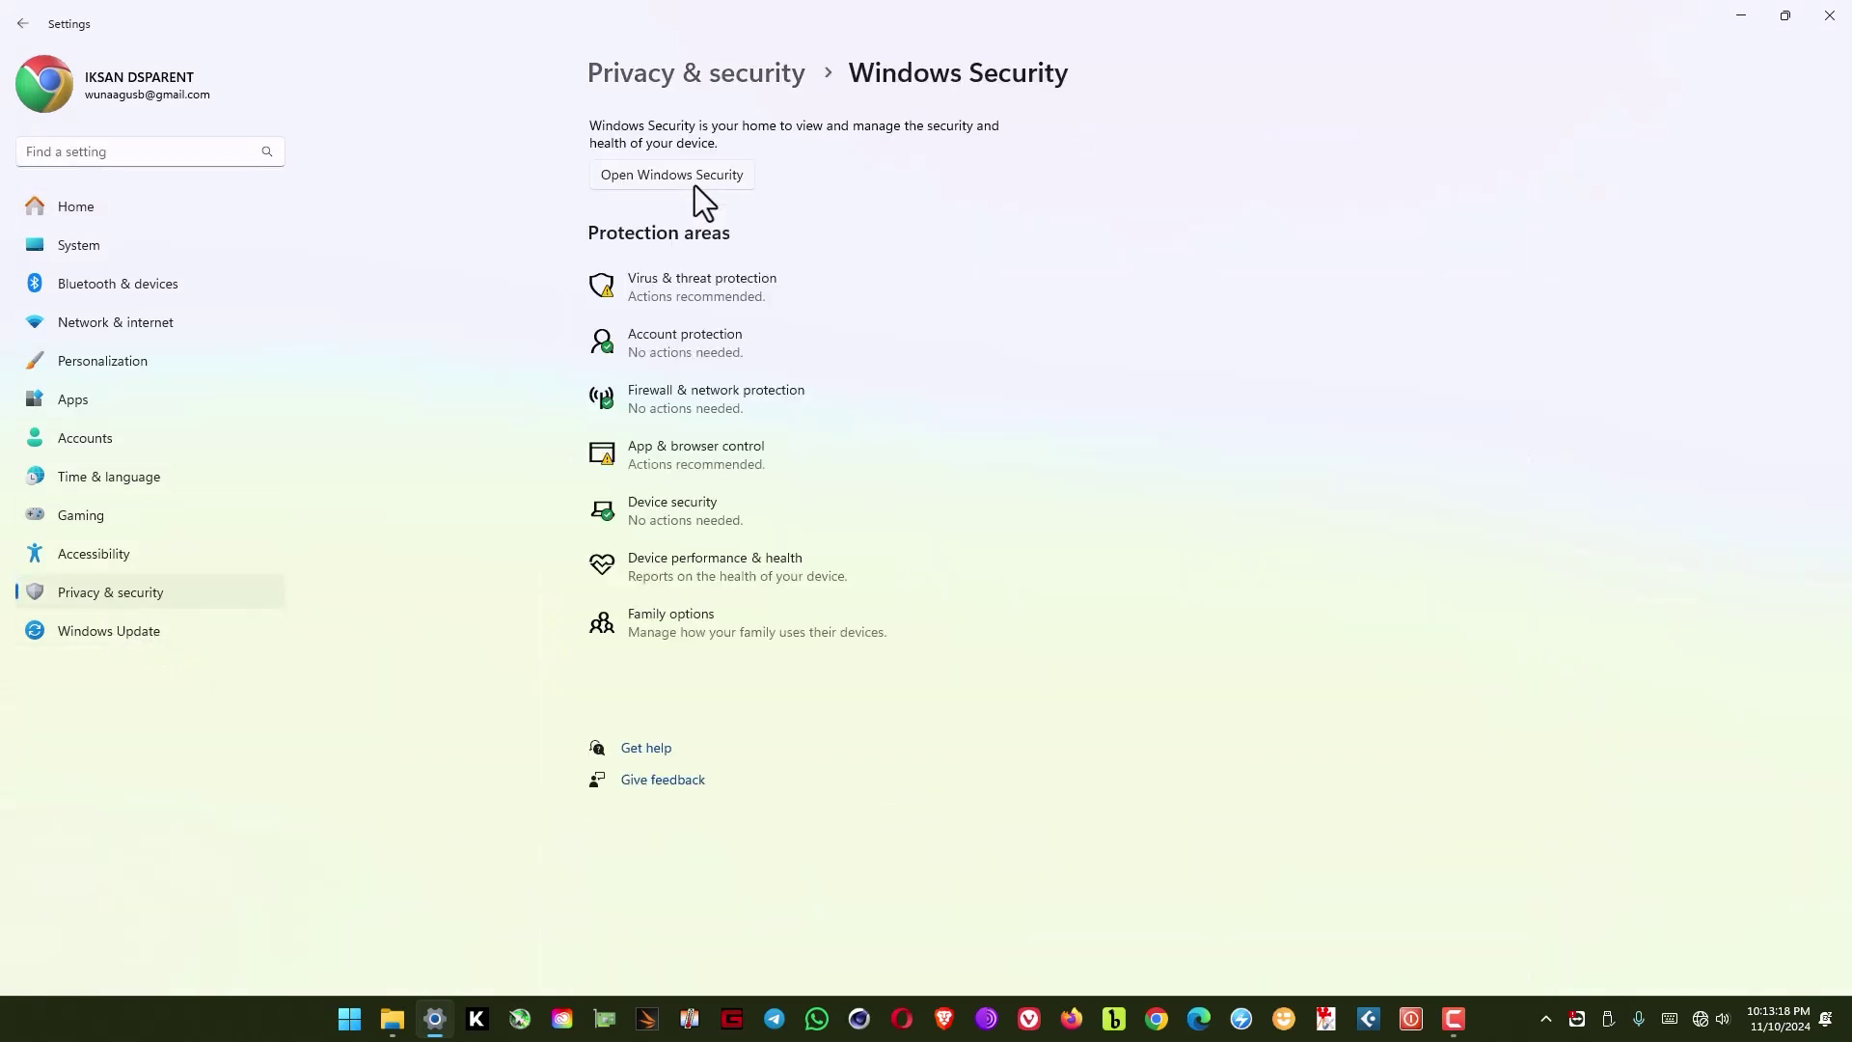
left_click(689, 278)
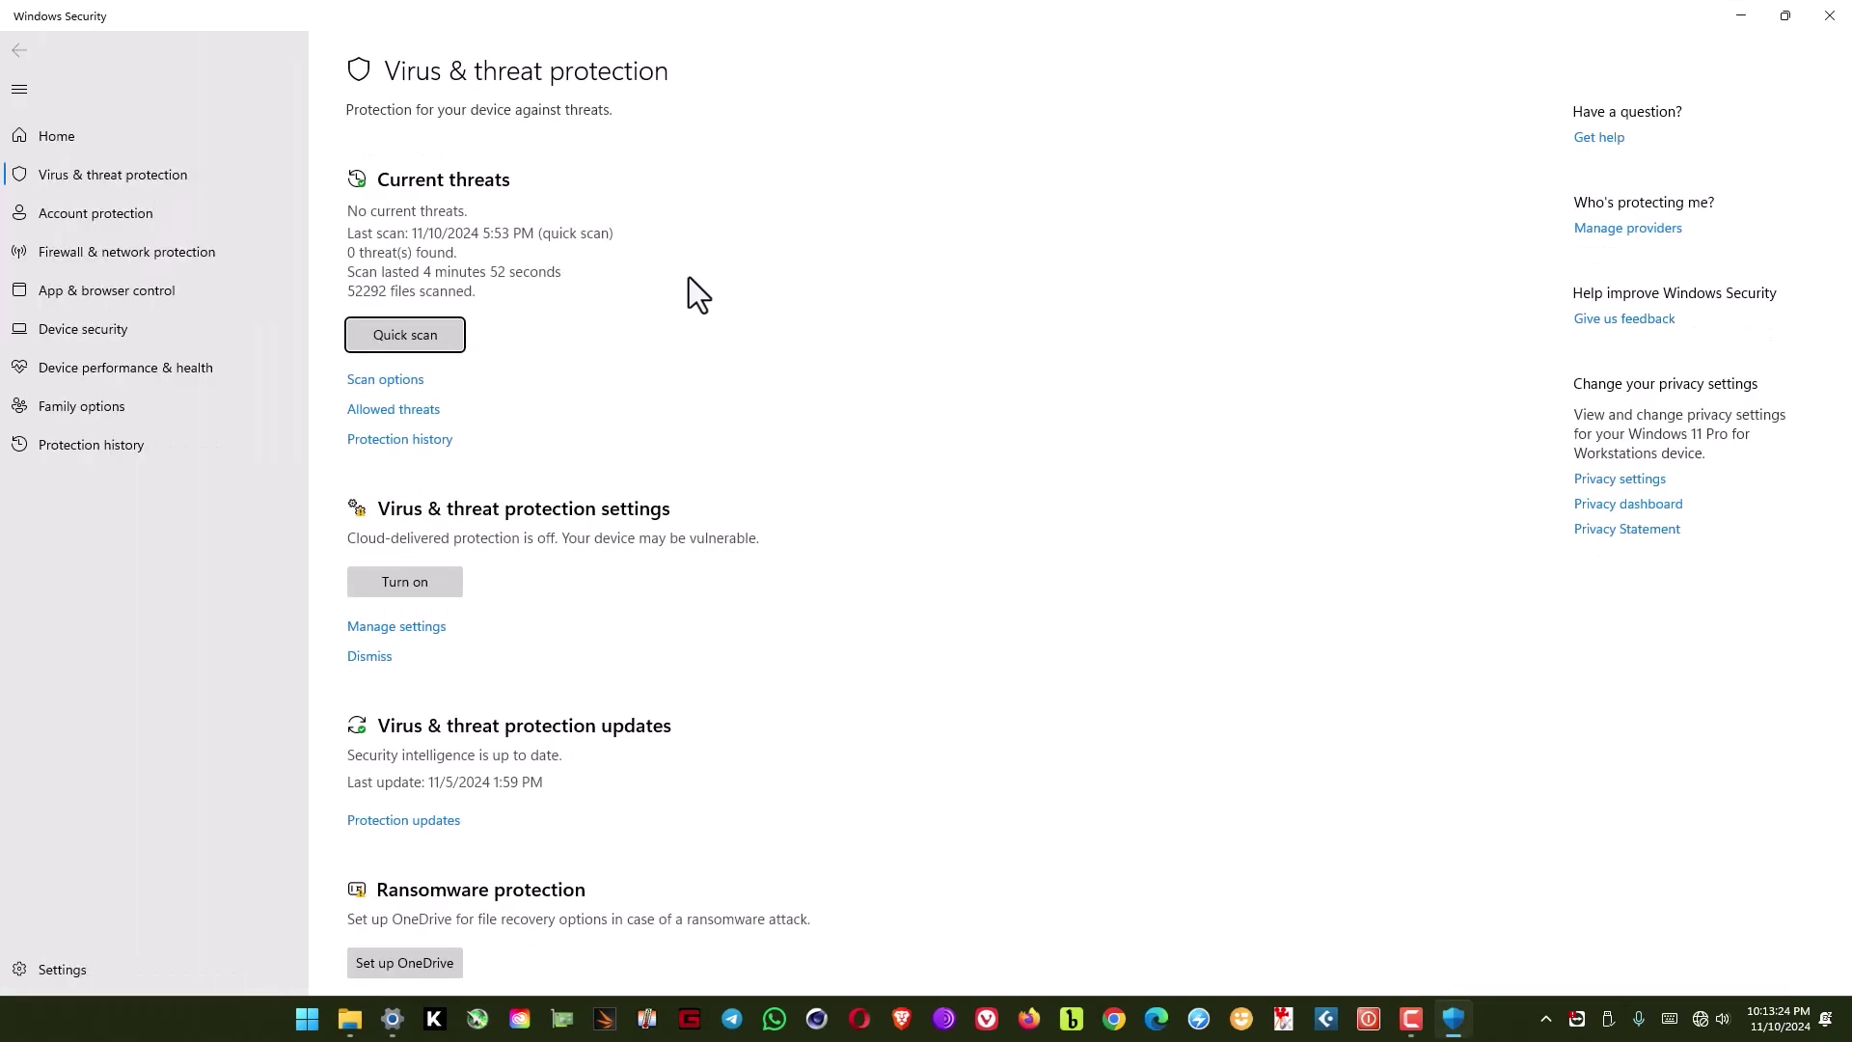
- Check that Real-time protection is off under Virus & threat protection settings, then close Windows Security and Settings
left_click(423, 633)
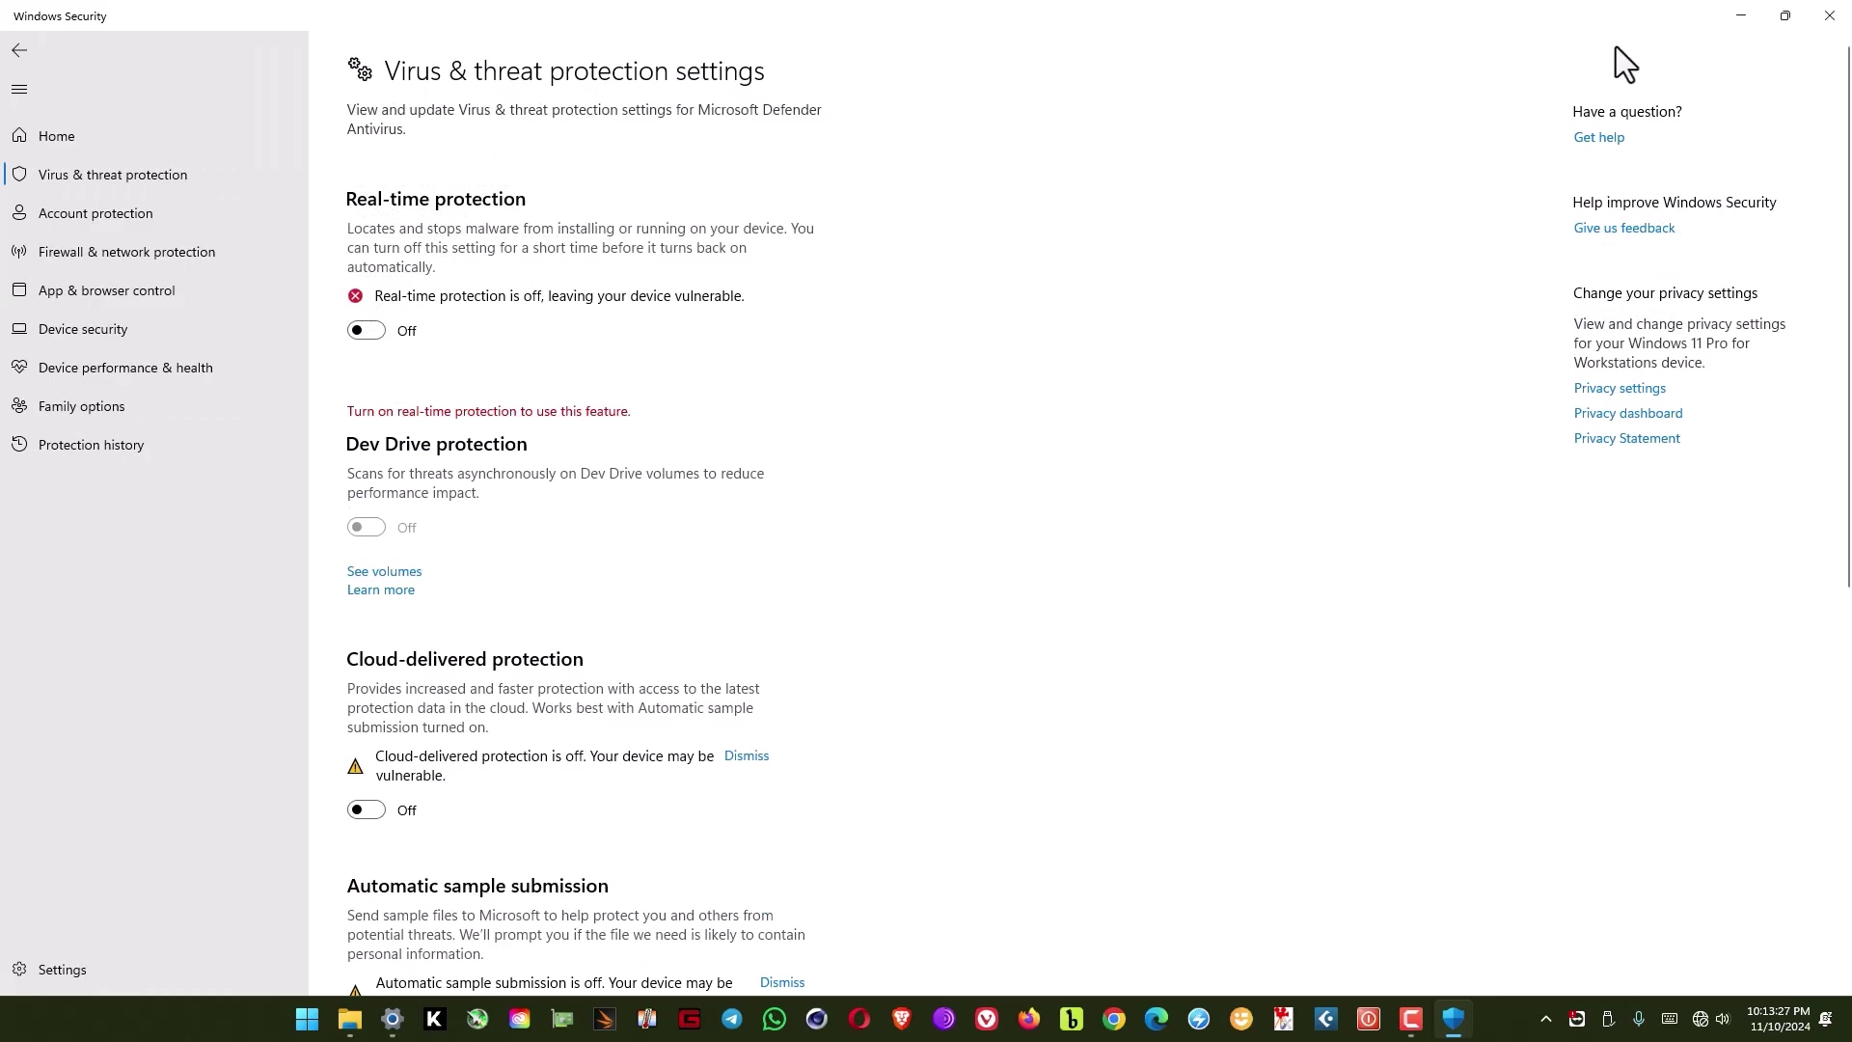
left_click(1815, 26)
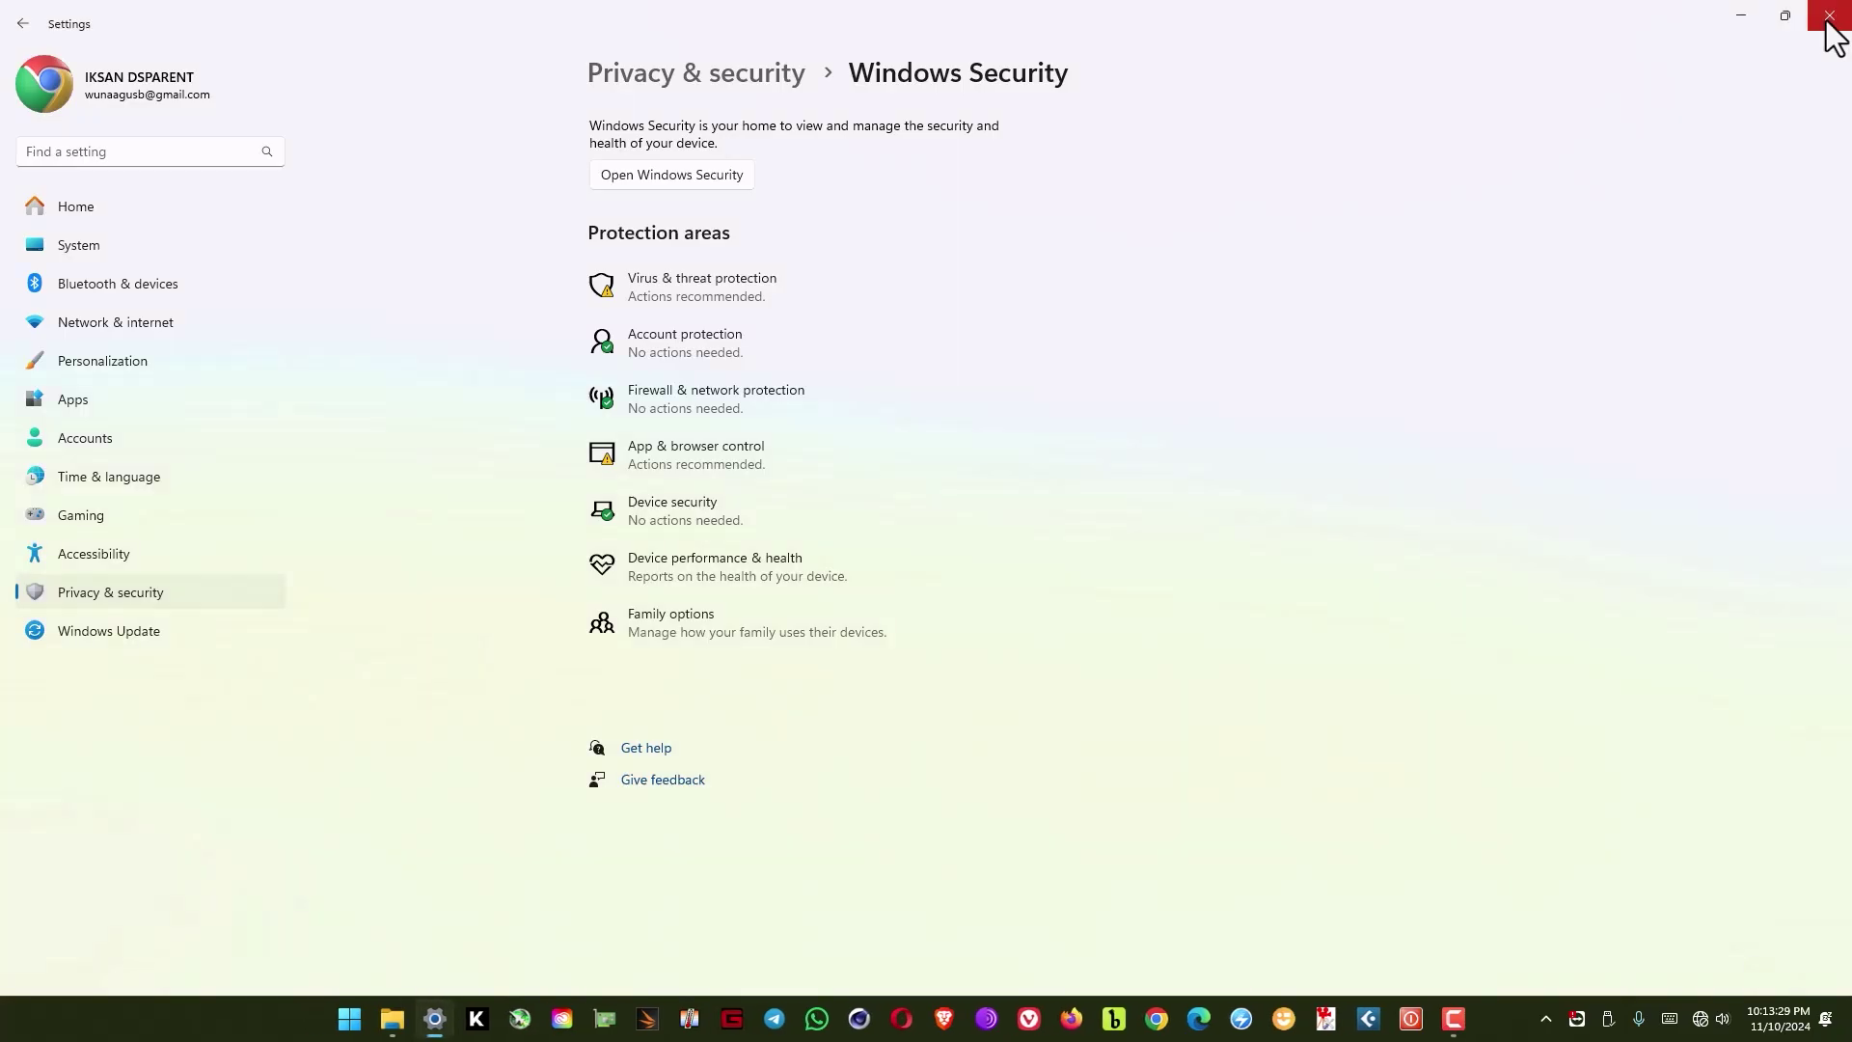
left_click(1817, 27)
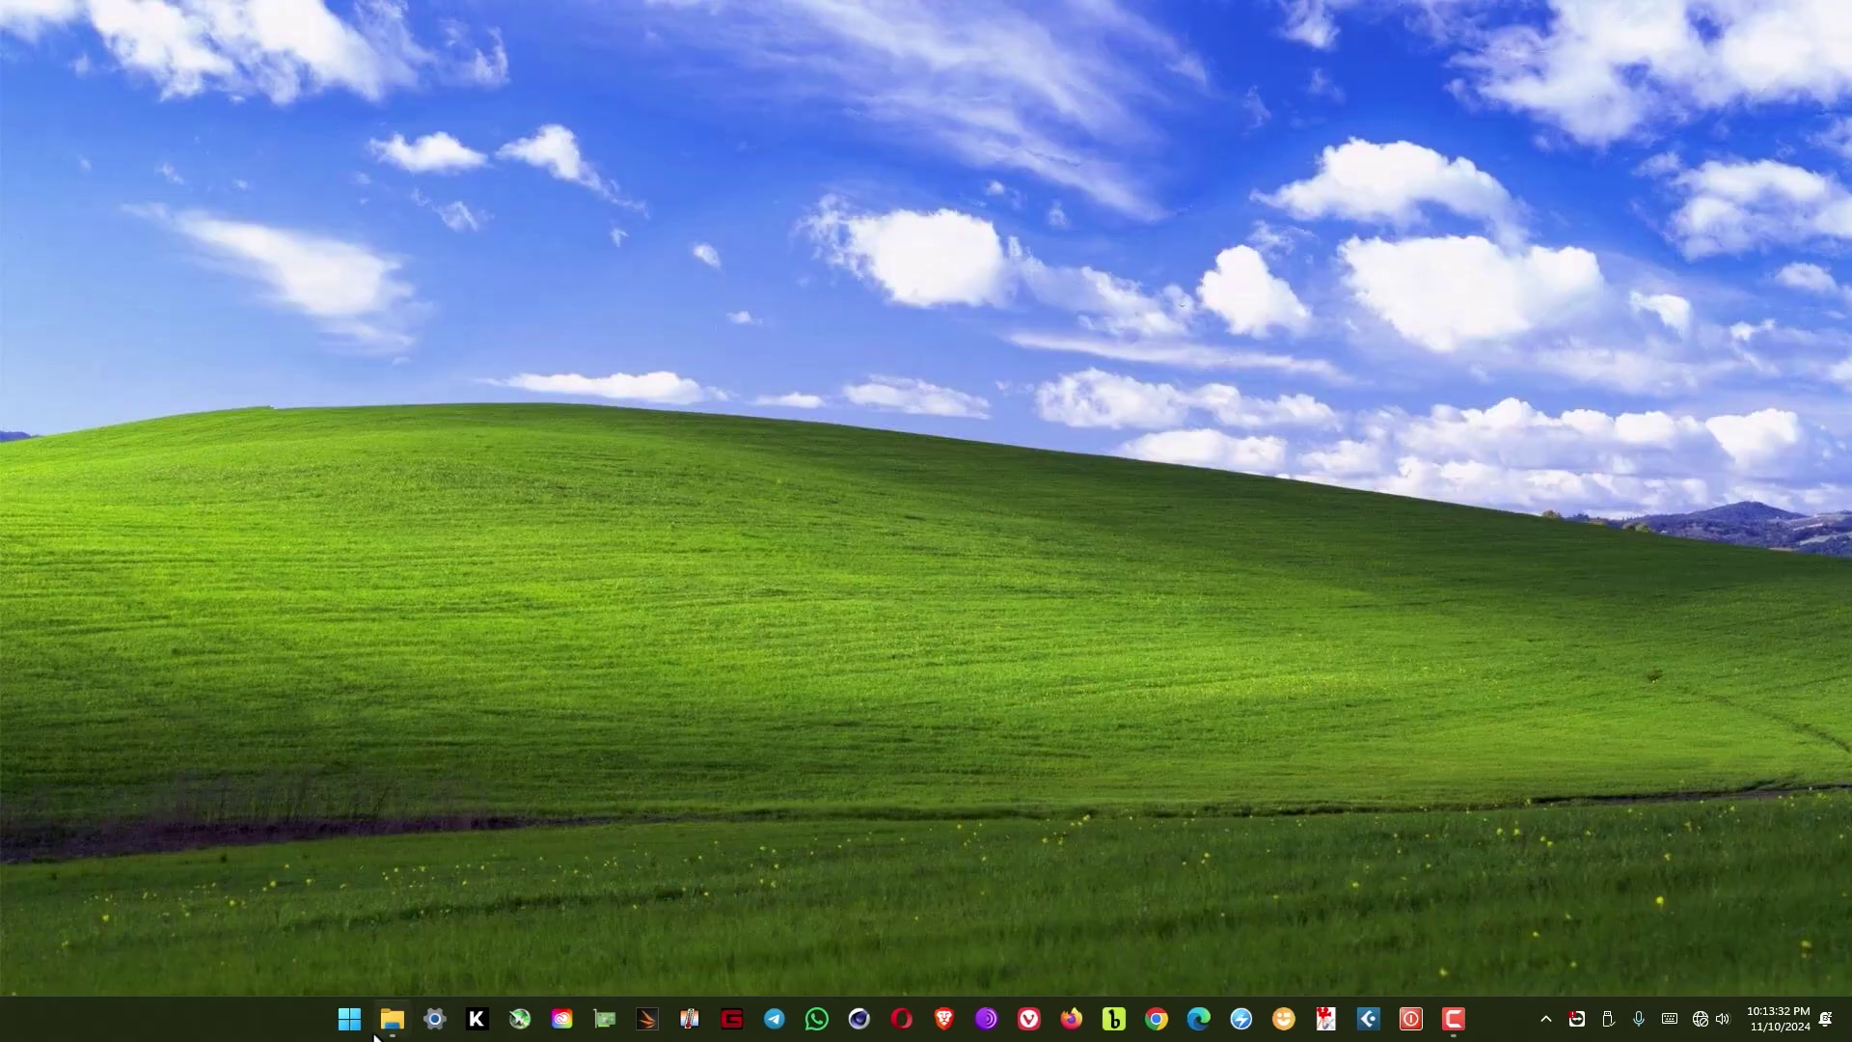
- Extract Adobe After Effects 2025.rar with WinRAR into an 'Adobe After Effects 2025' folder
mouse_move(392, 1019)
left_click(408, 948)
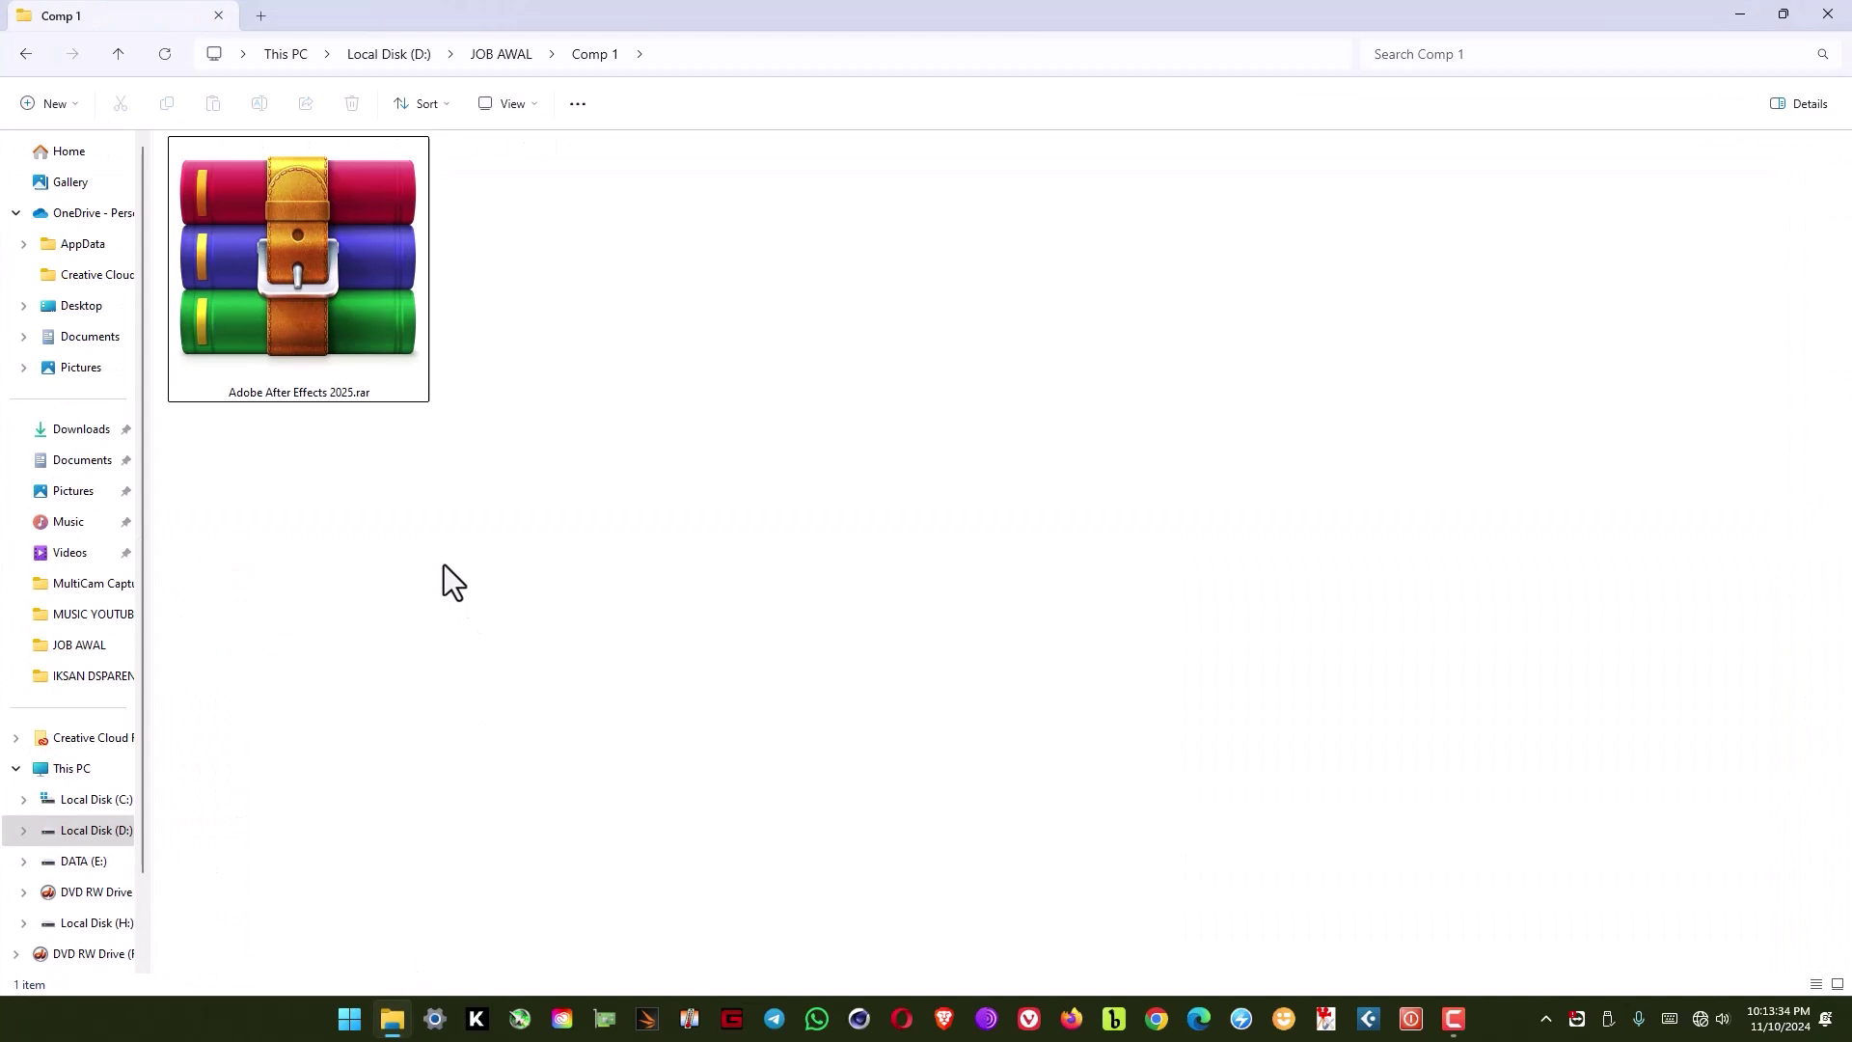
left_click(326, 304)
right_click(327, 306)
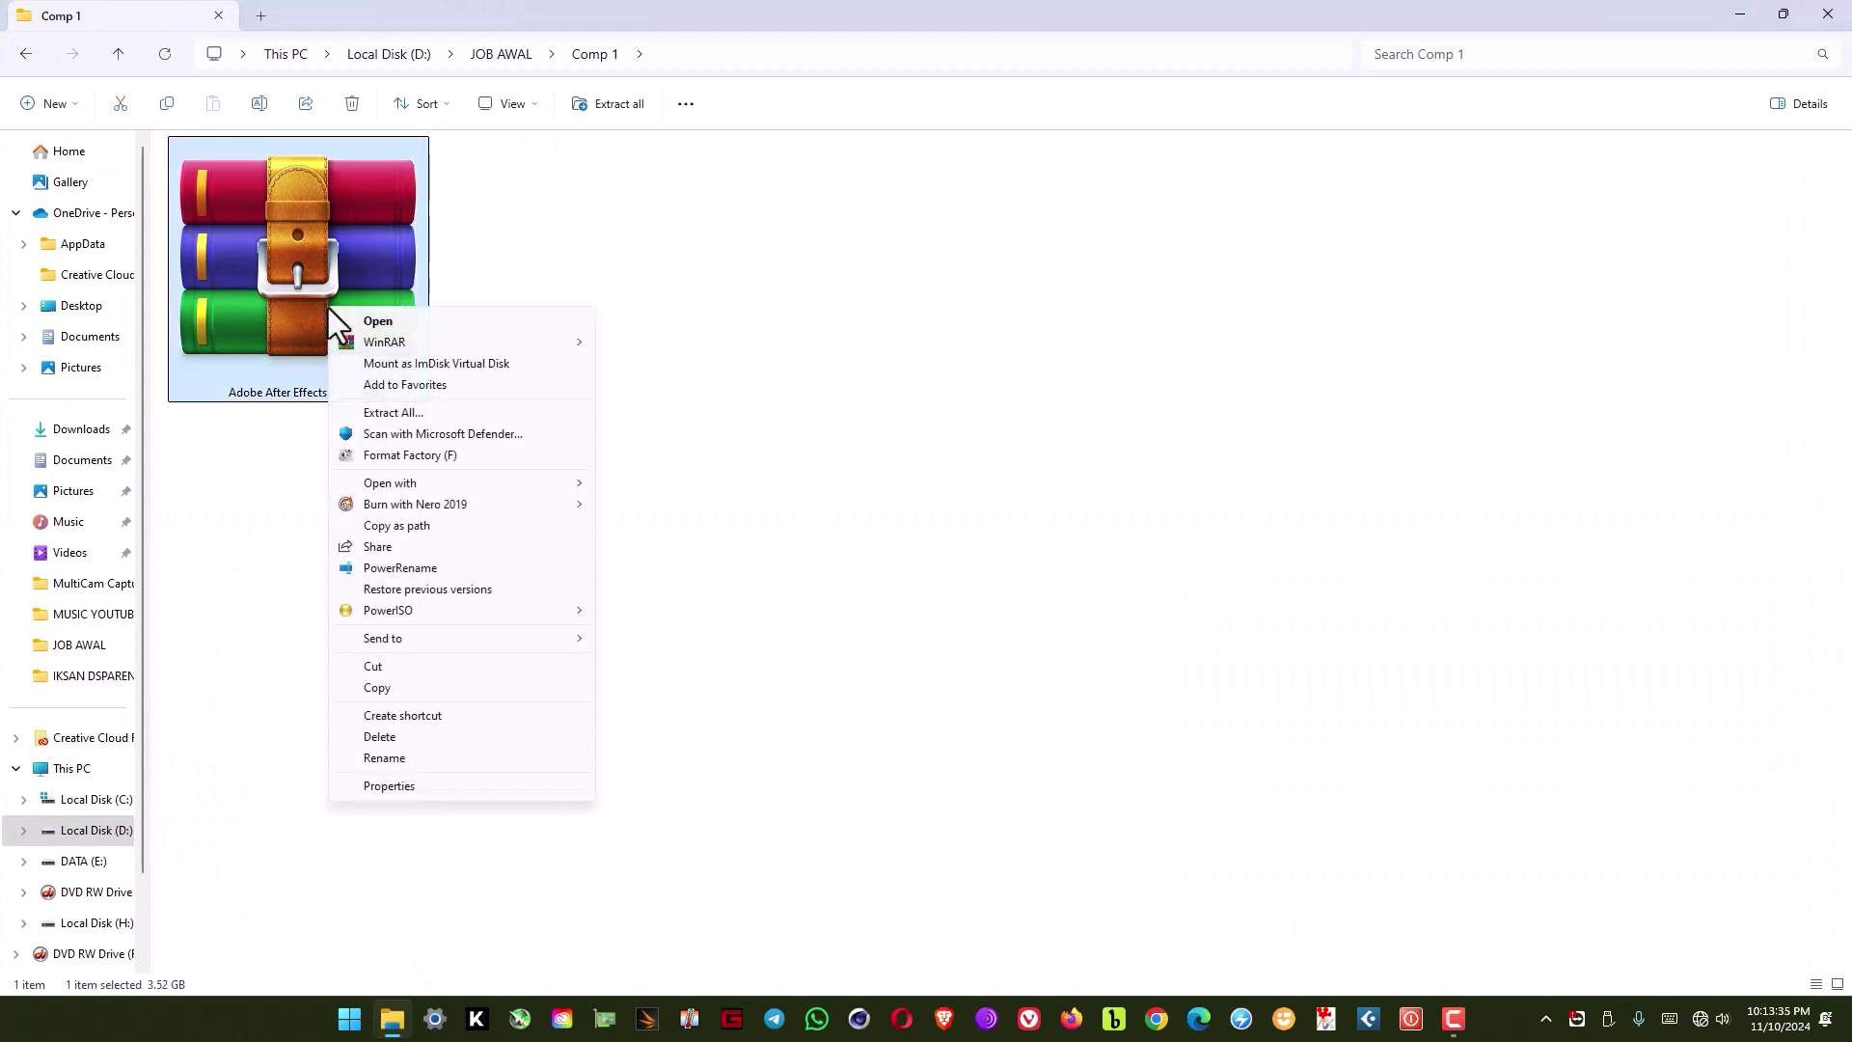
mouse_move(524, 337)
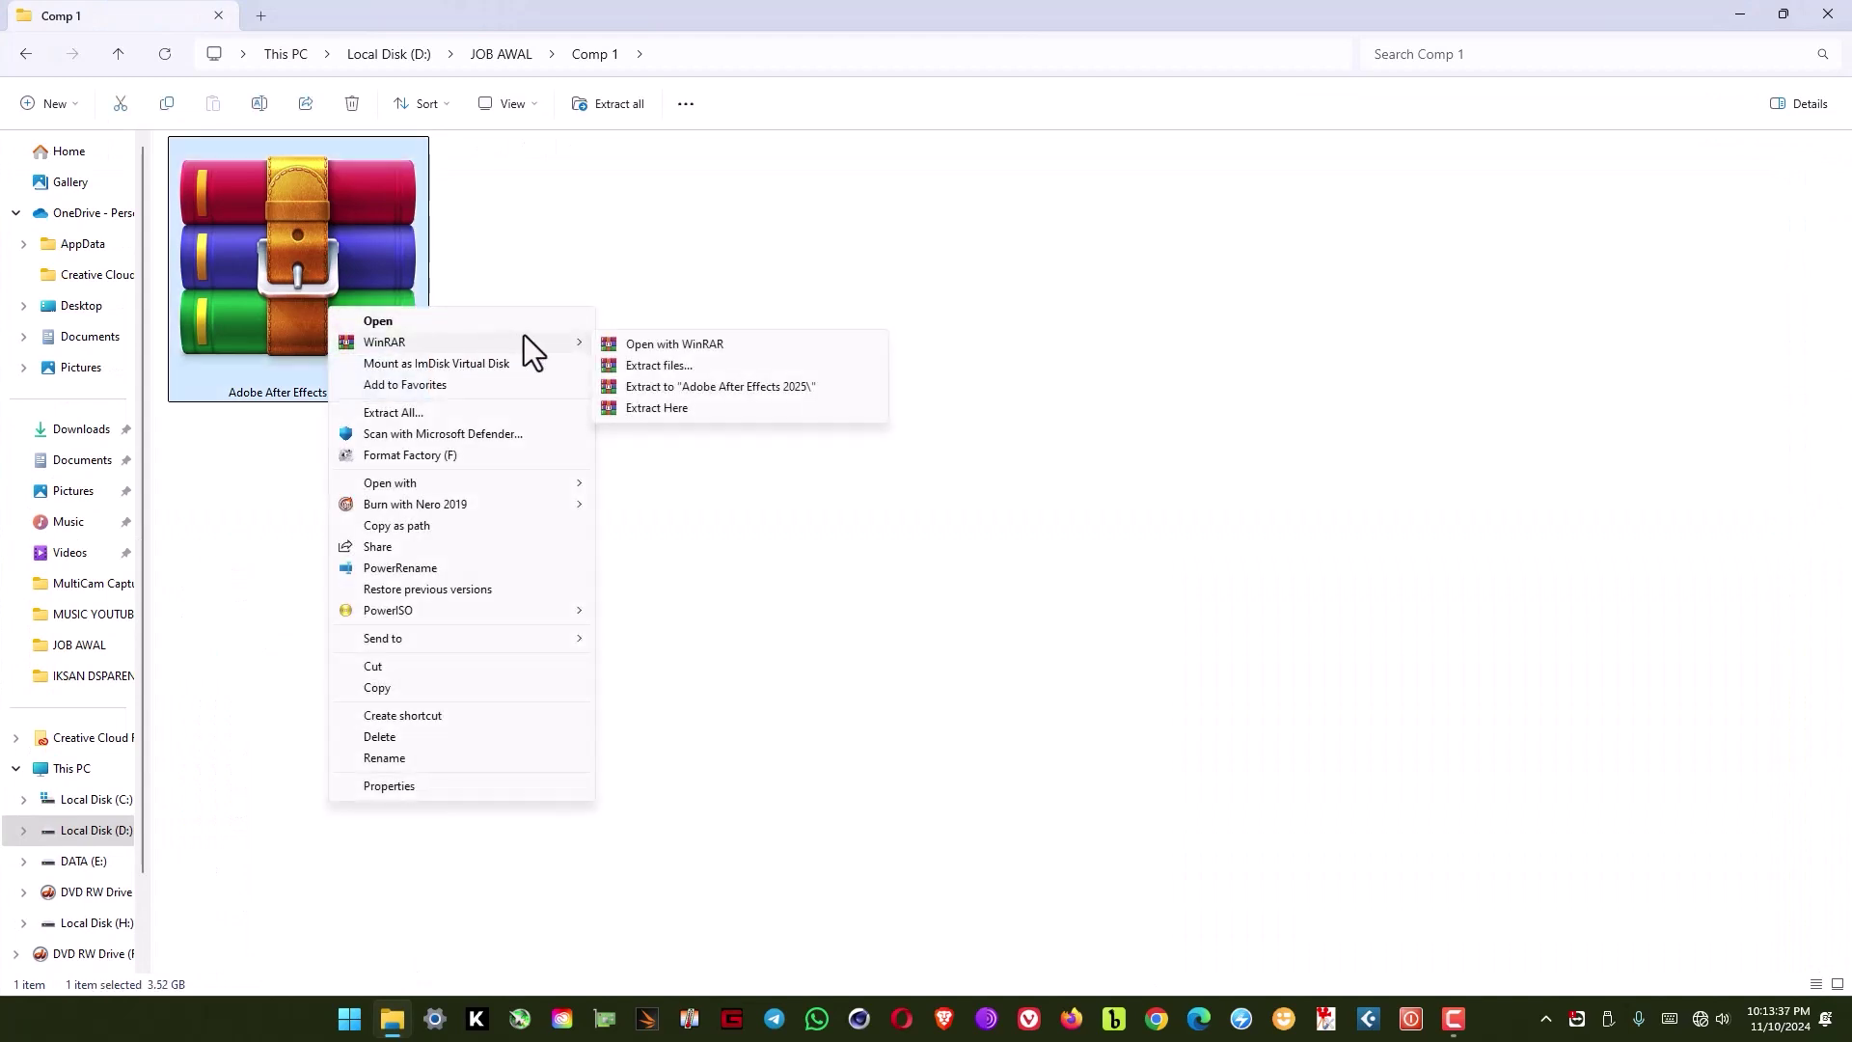
left_click(771, 389)
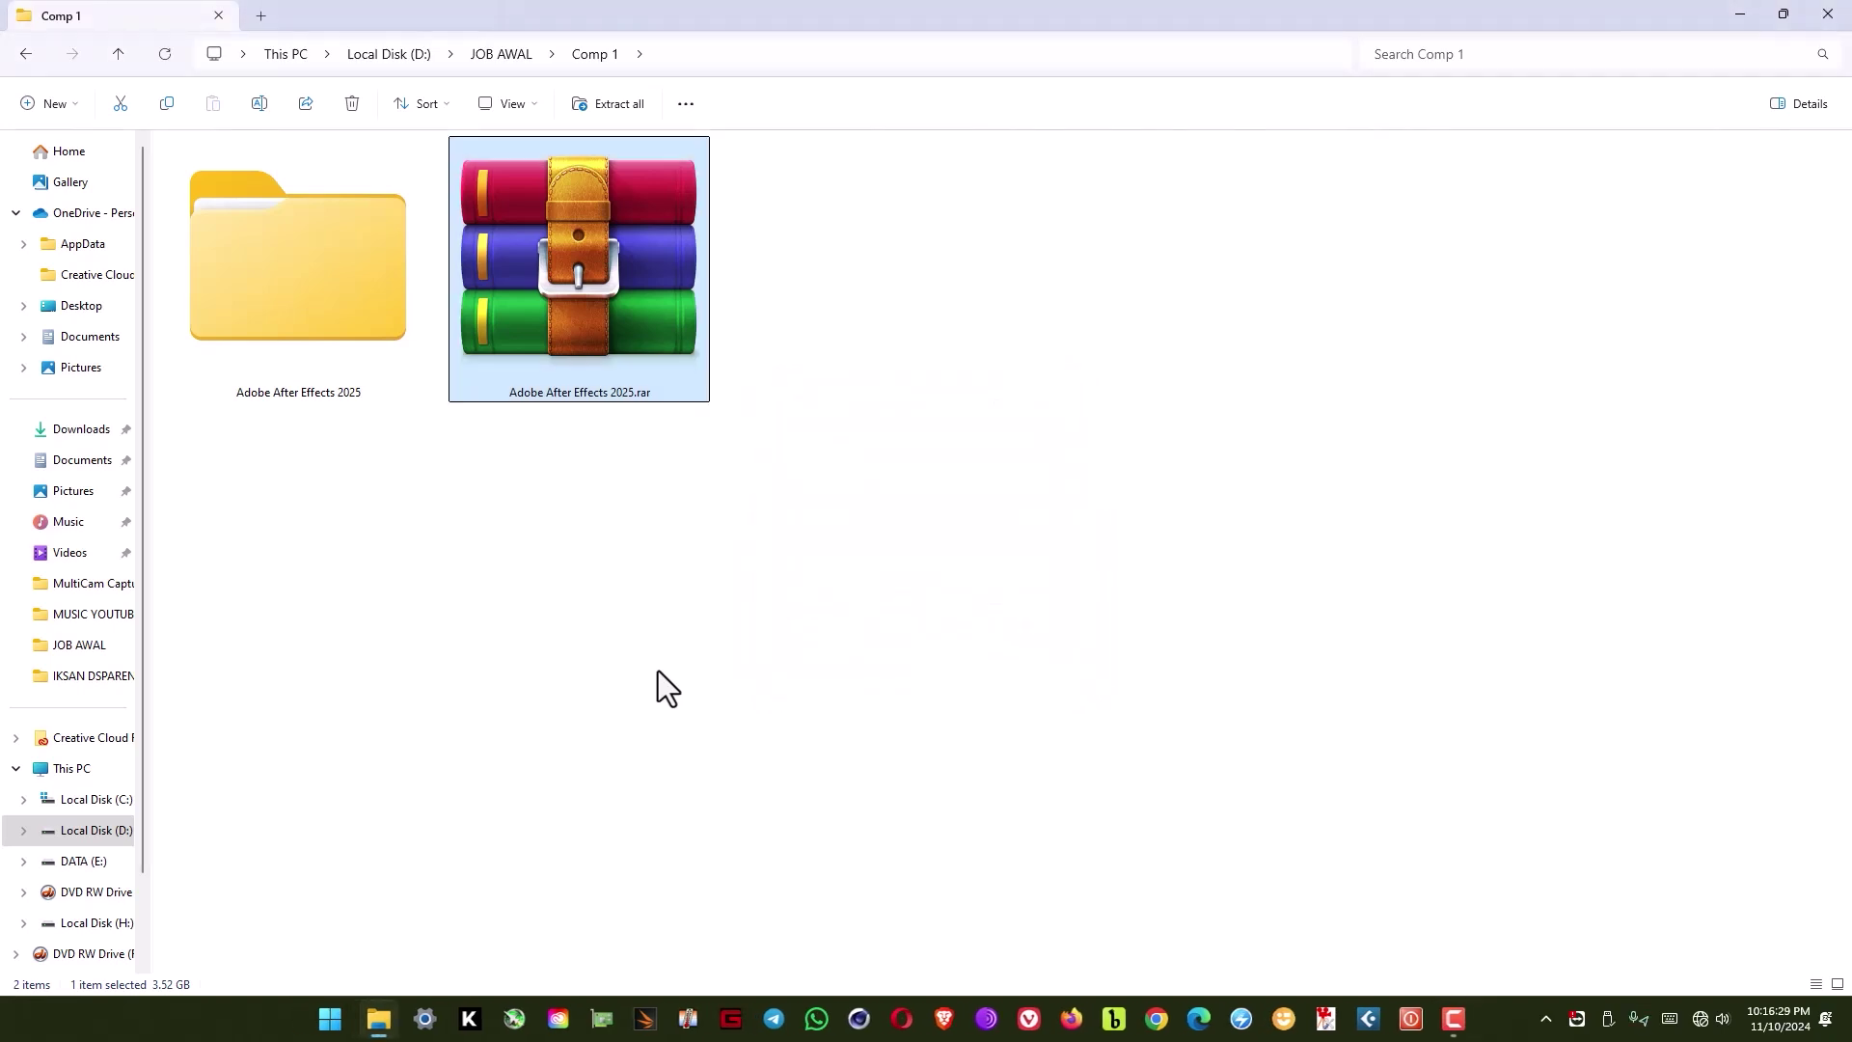
- Read BACA PETUNJUK INSTALL.txt from the inner Adobe After Effects 2025 folder, then close Notepad
double_click(317, 306)
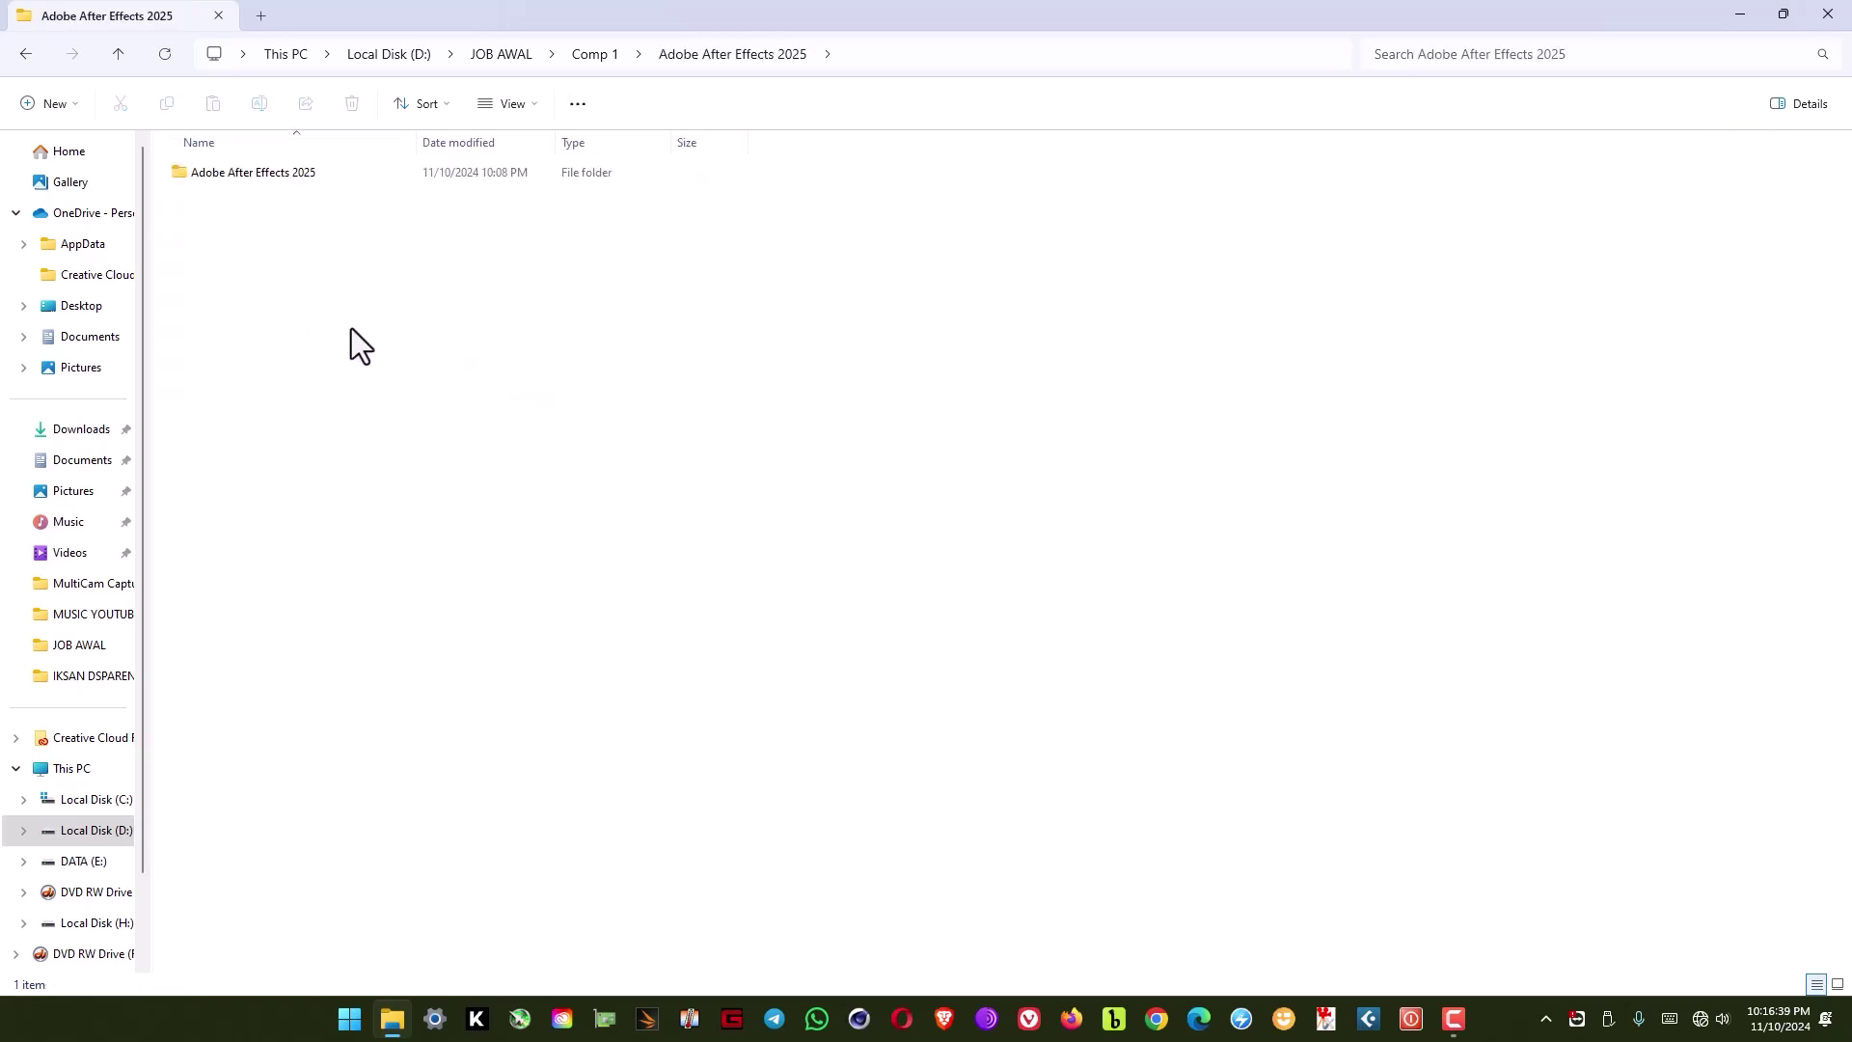
double_click(274, 180)
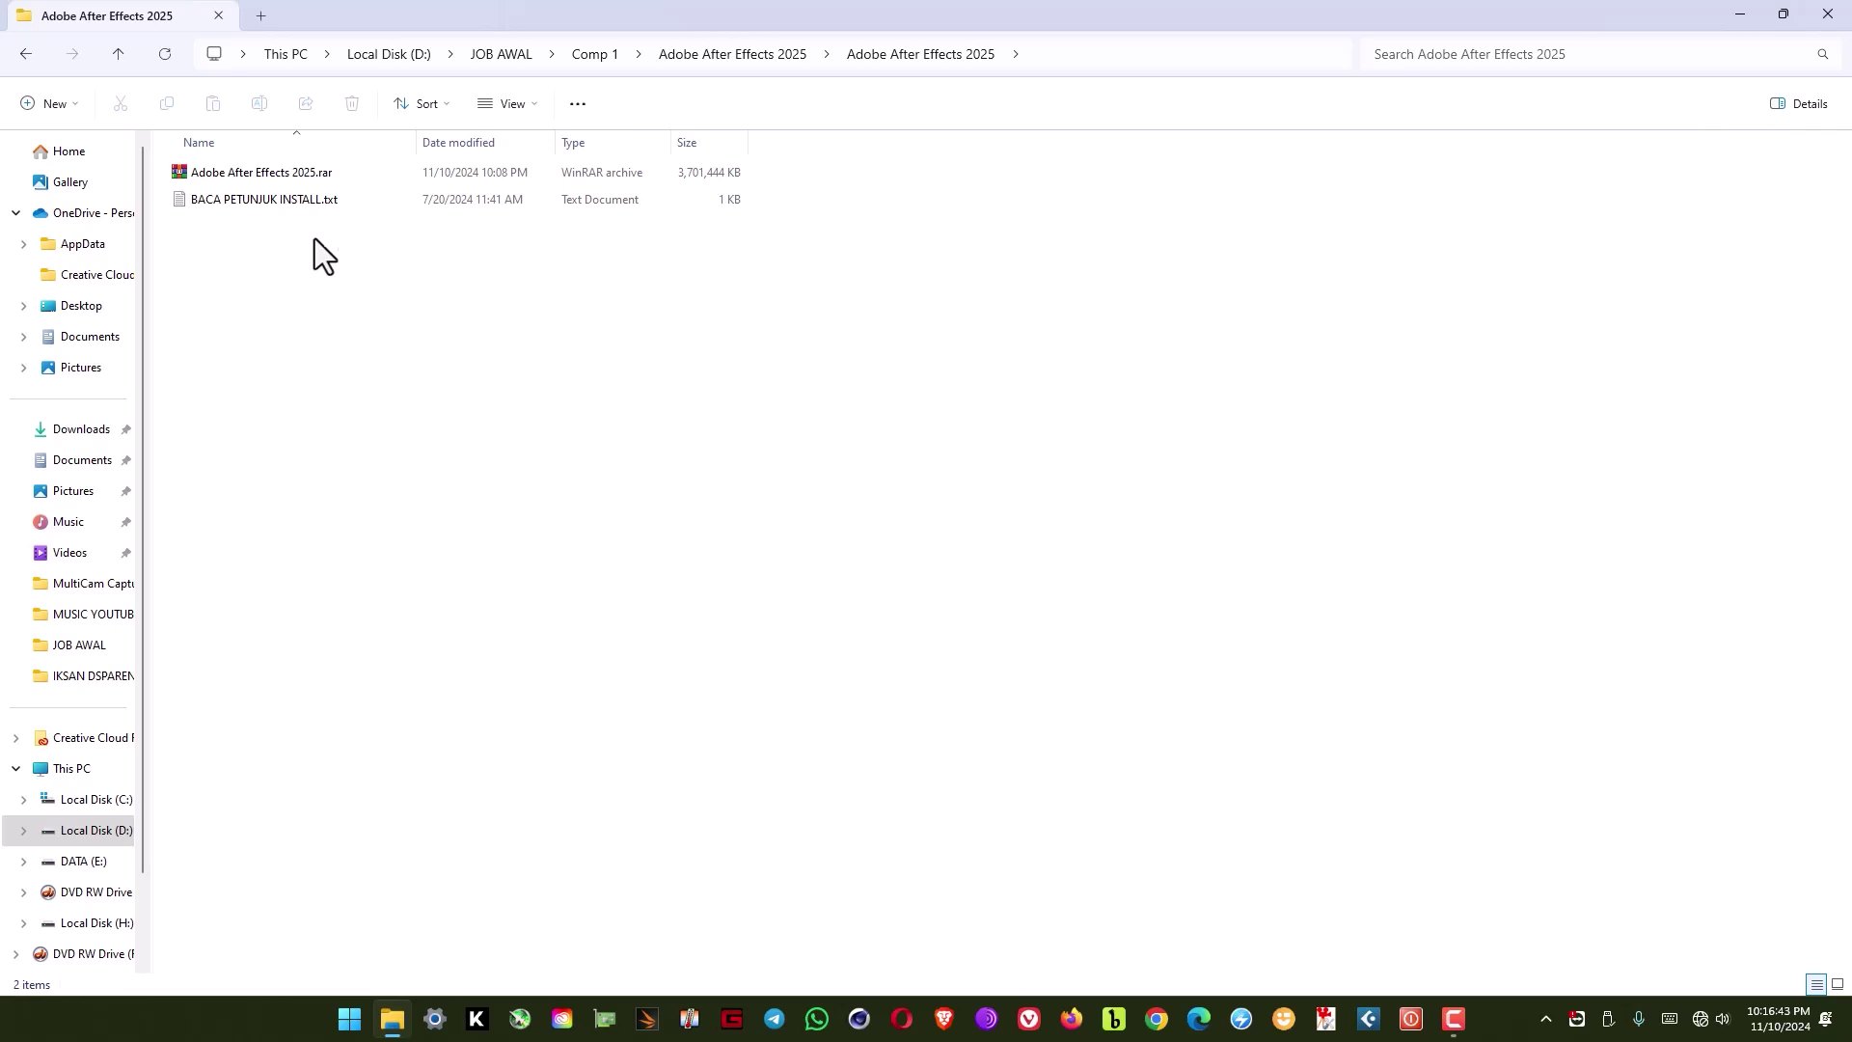
left_click(304, 199)
double_click(304, 198)
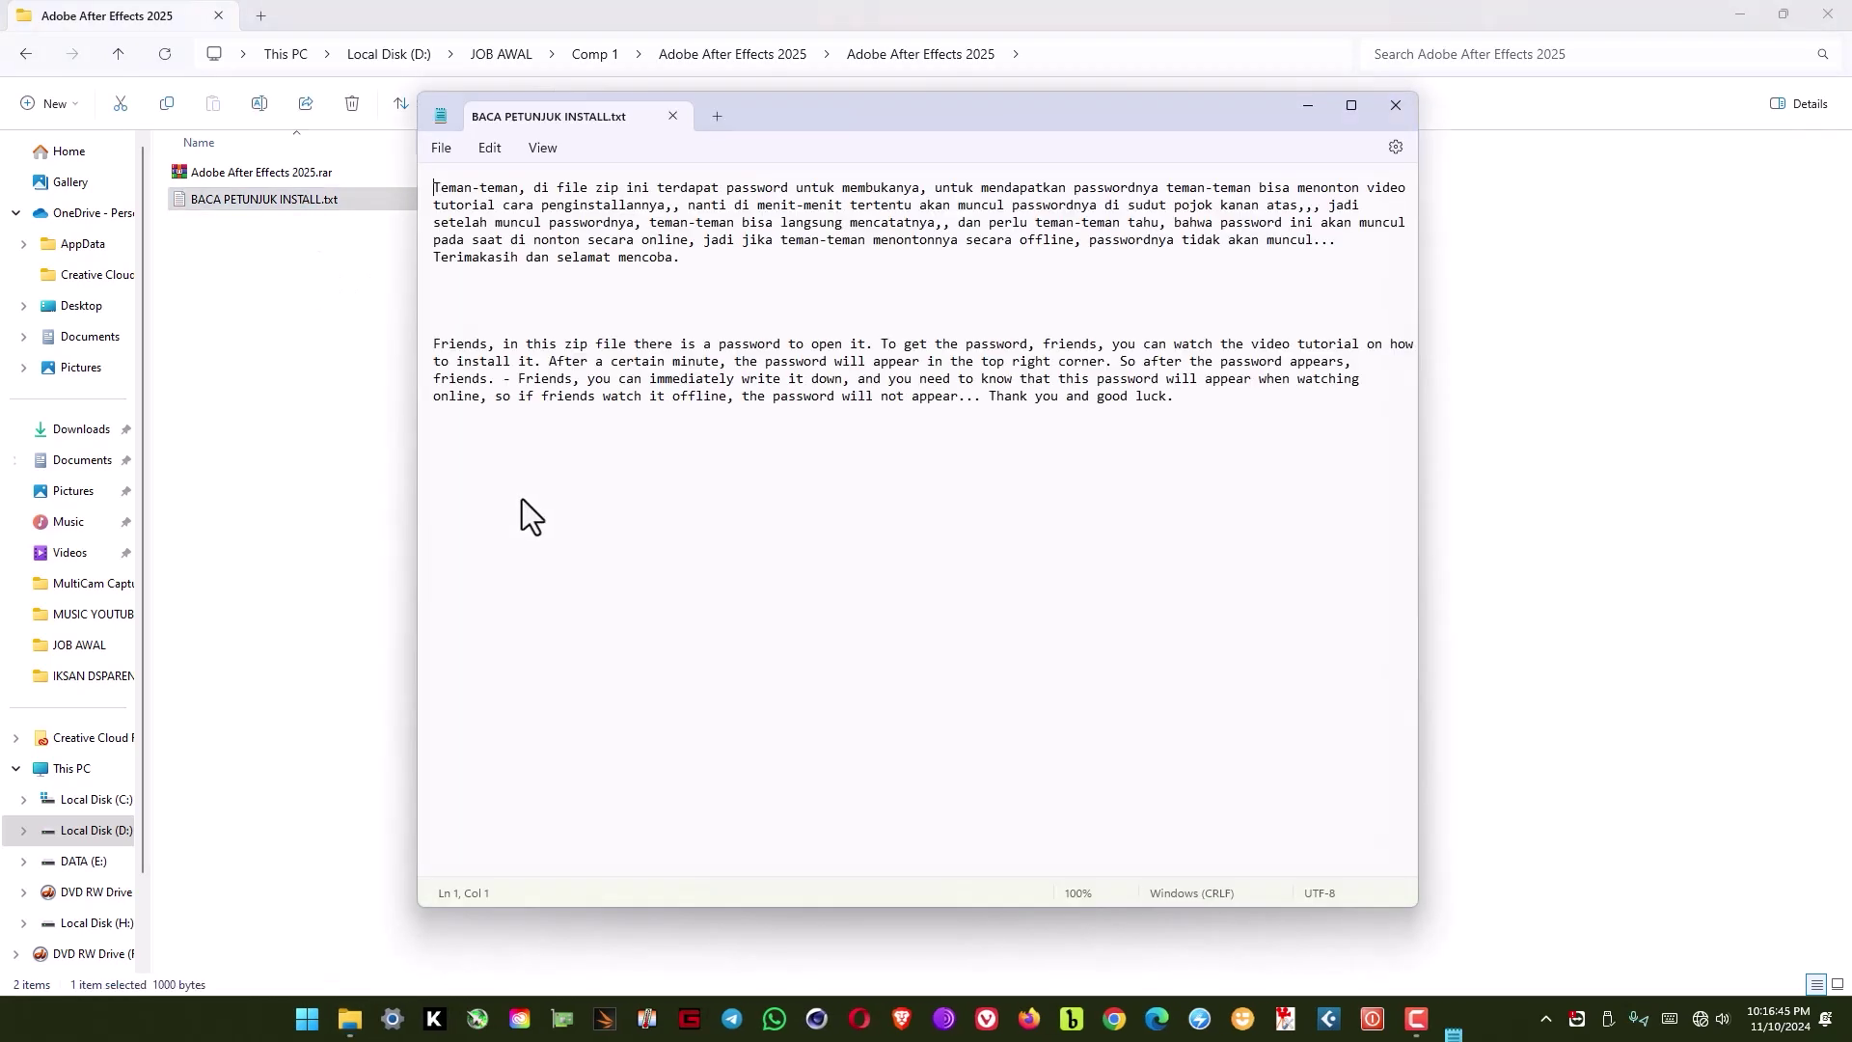
left_click_drag(682, 257, 431, 187)
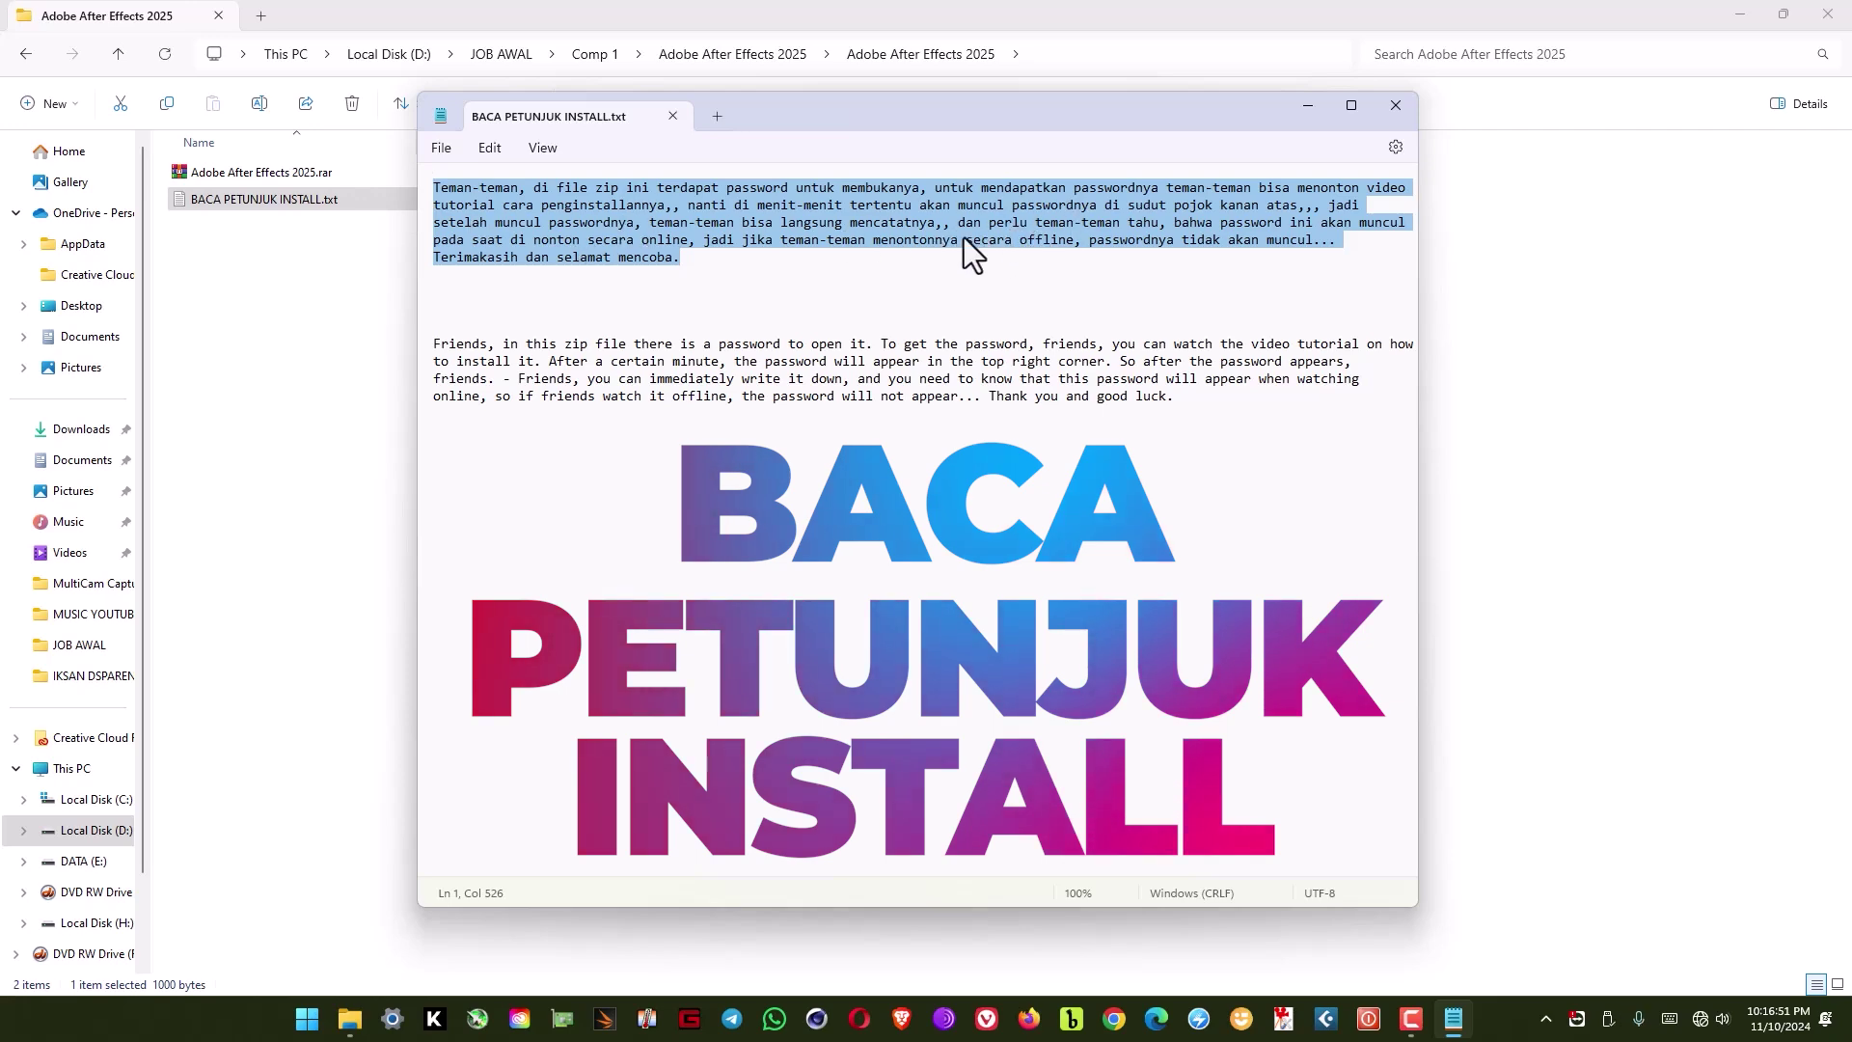
left_click(1394, 108)
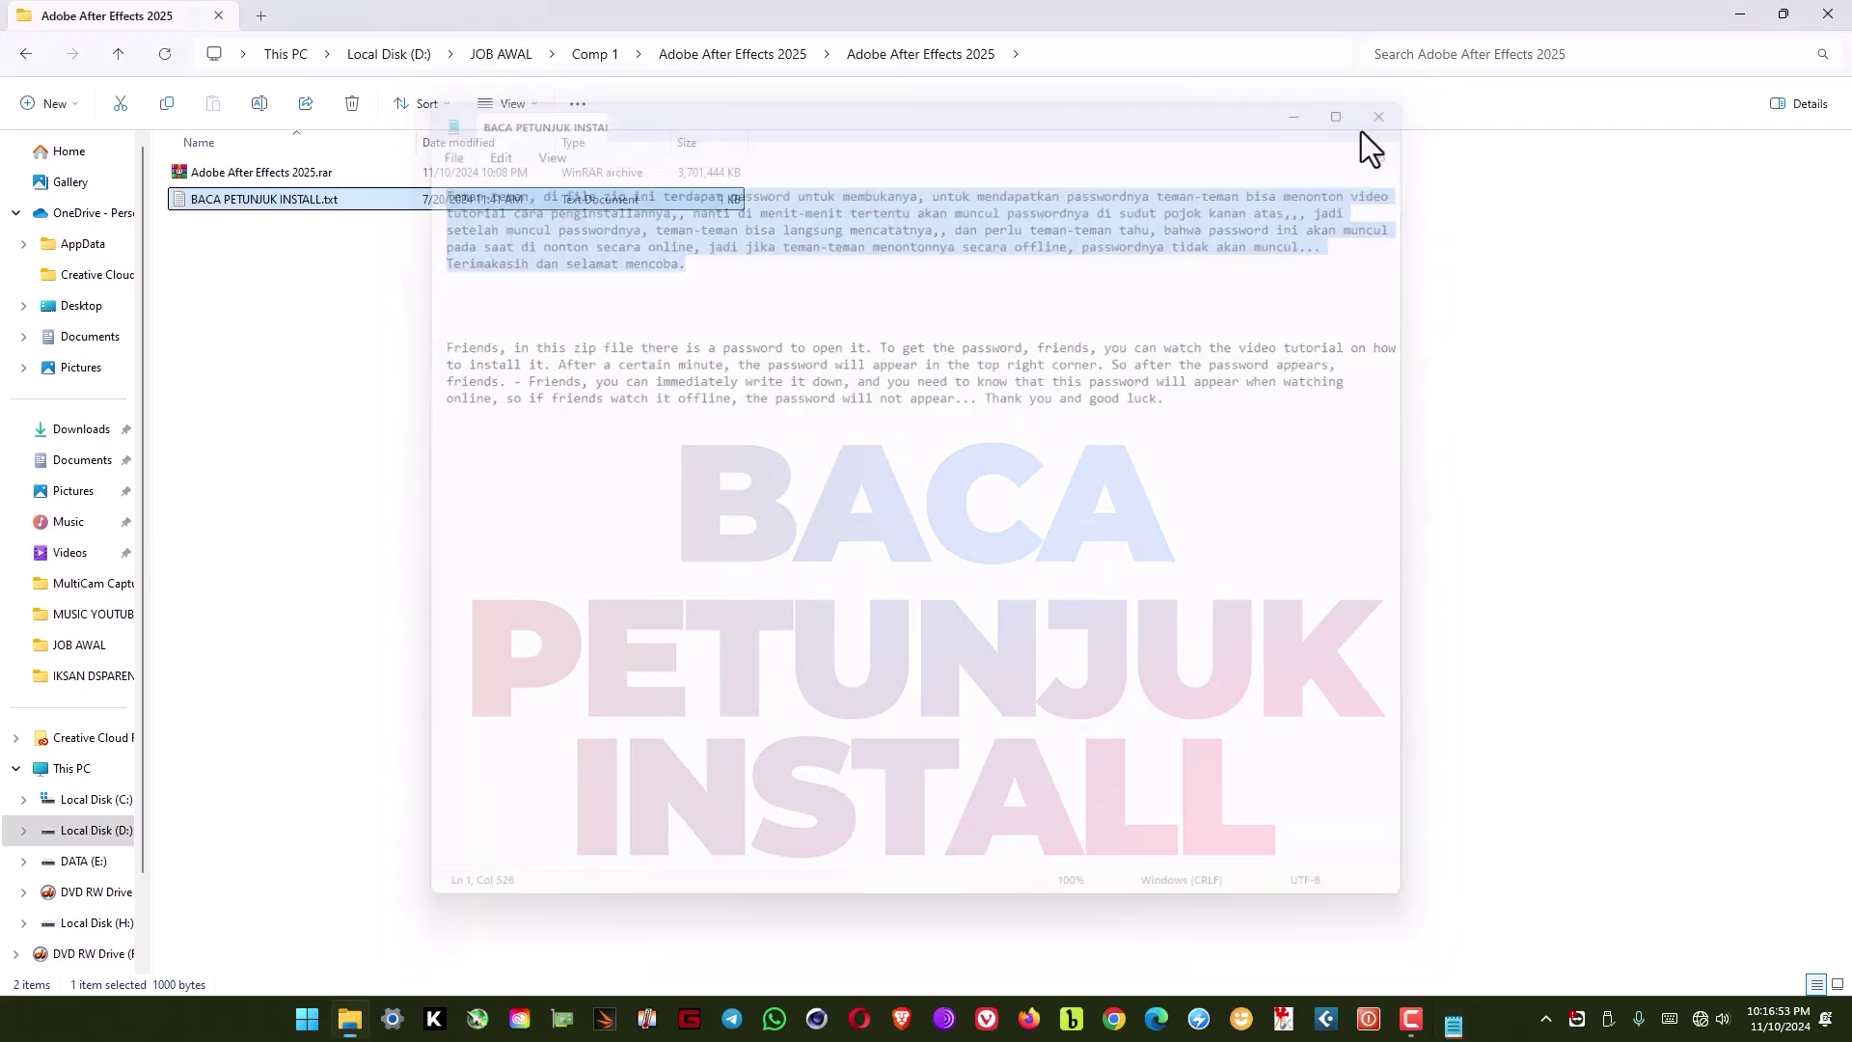
- Extract the inner Adobe After Effects 2025.rar to its own folder, entering the archive password
left_click(543, 340)
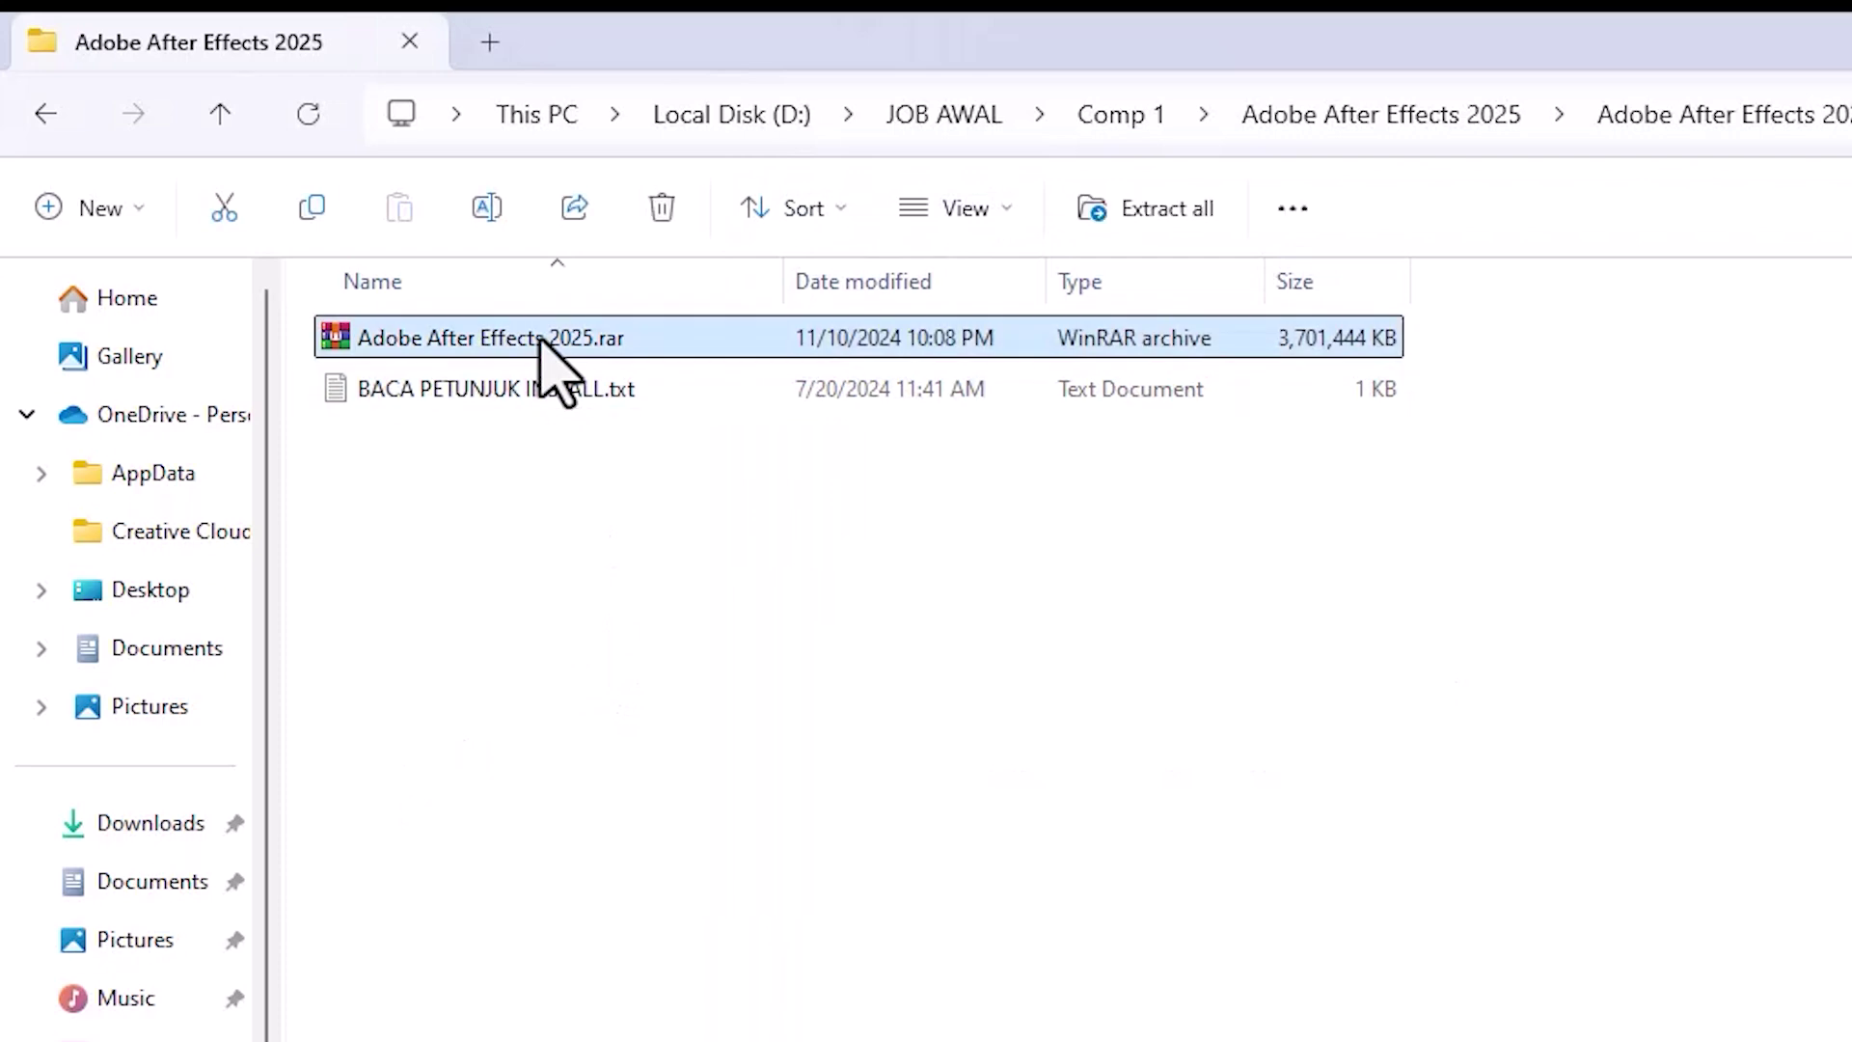
right_click(543, 339)
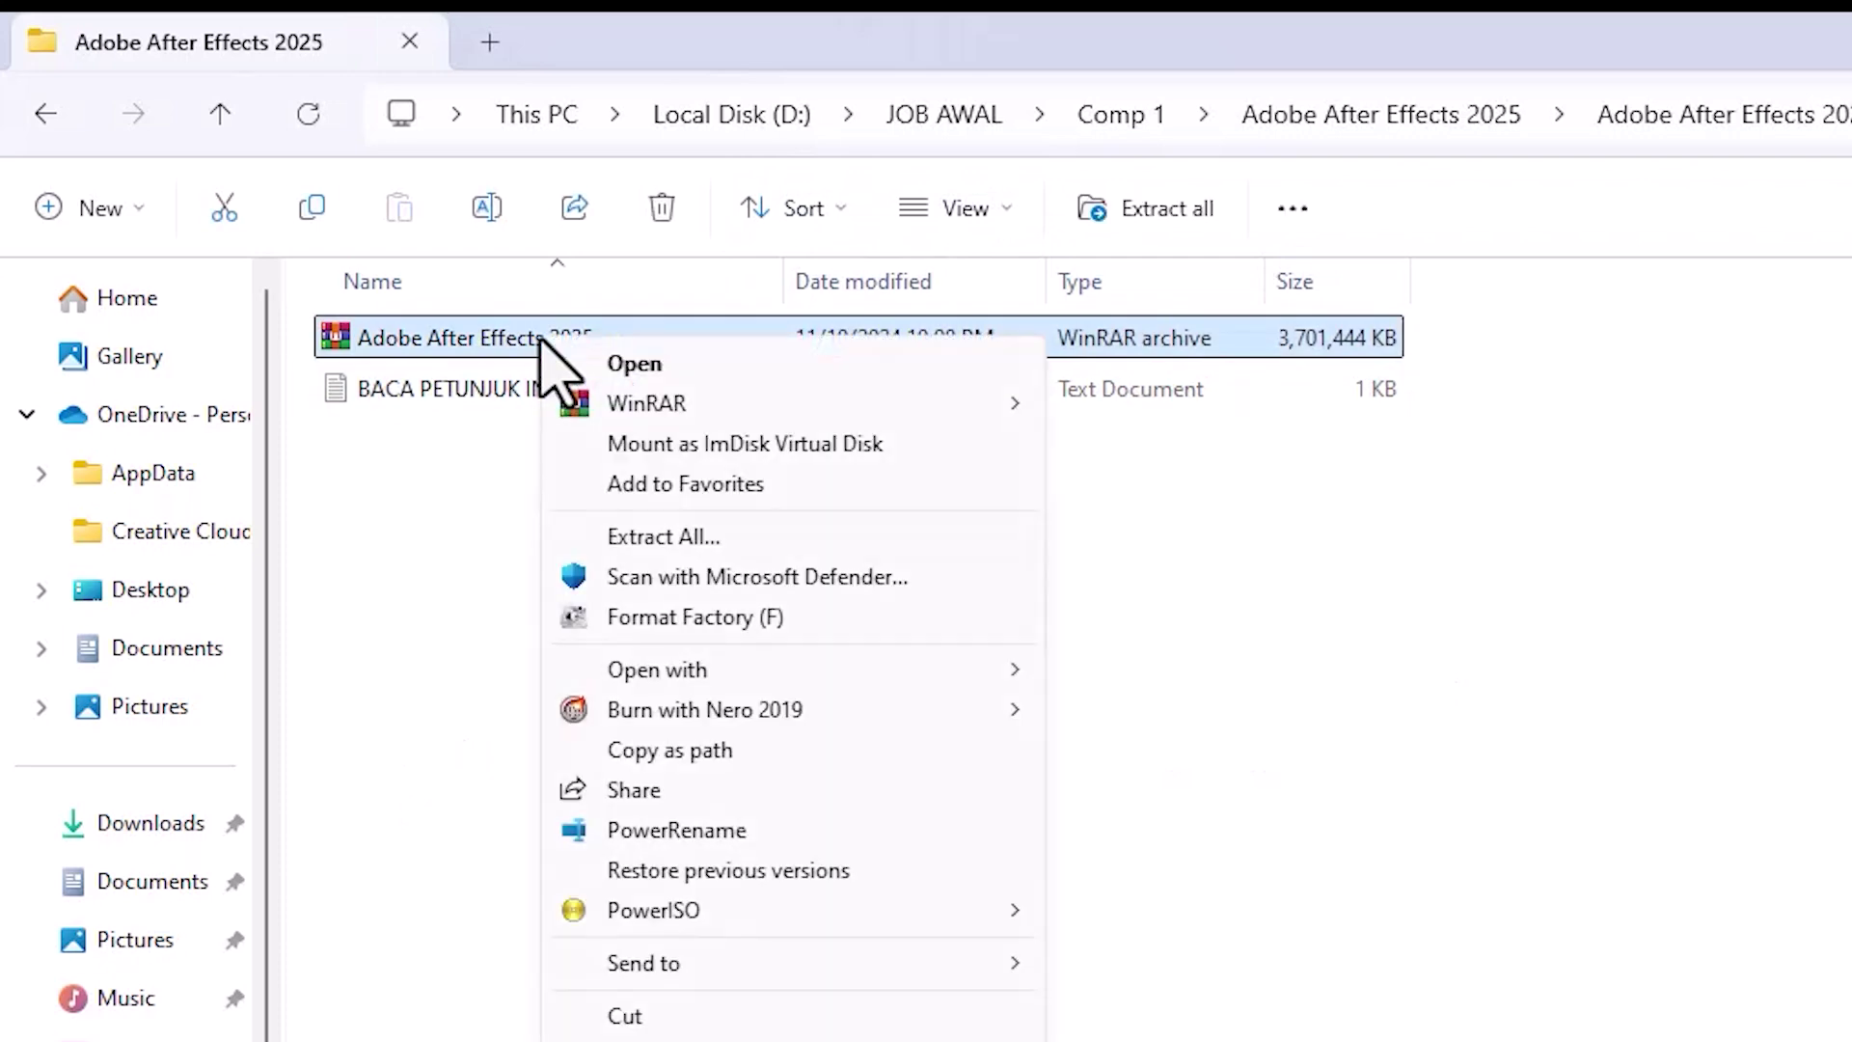
mouse_move(696, 405)
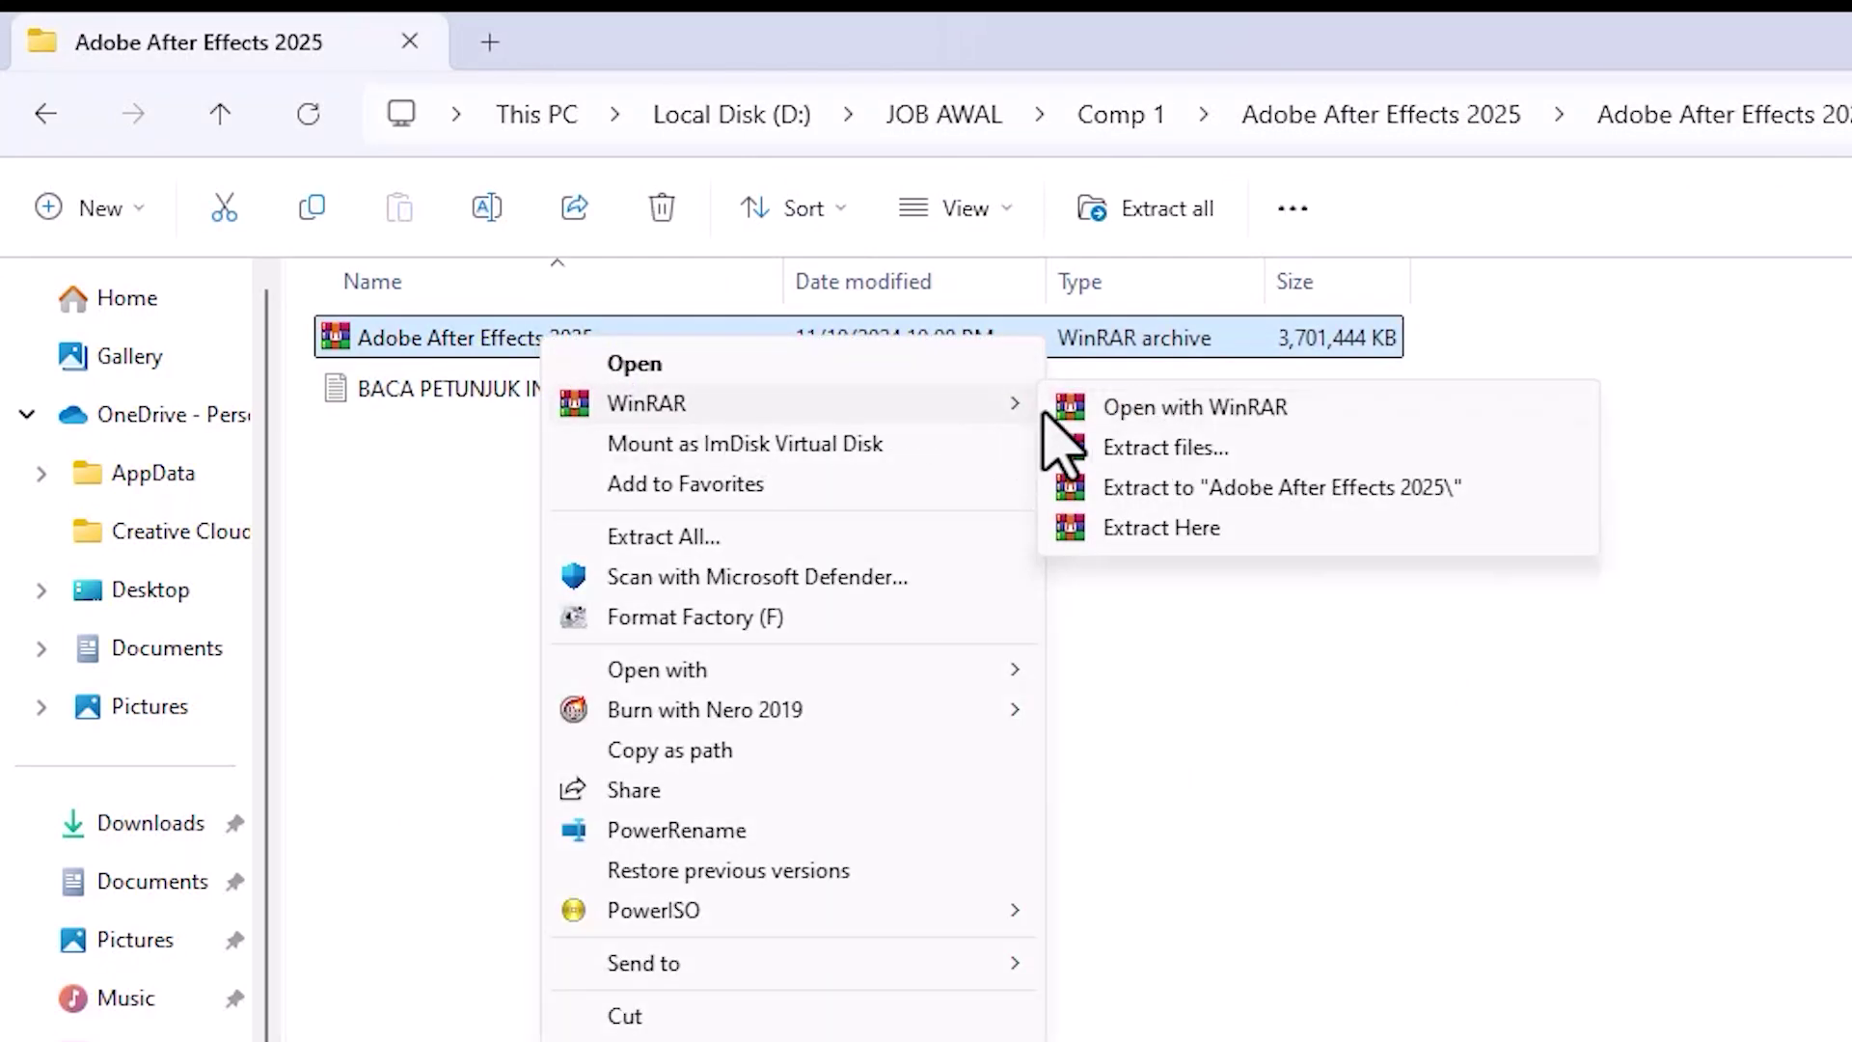
left_click(1409, 494)
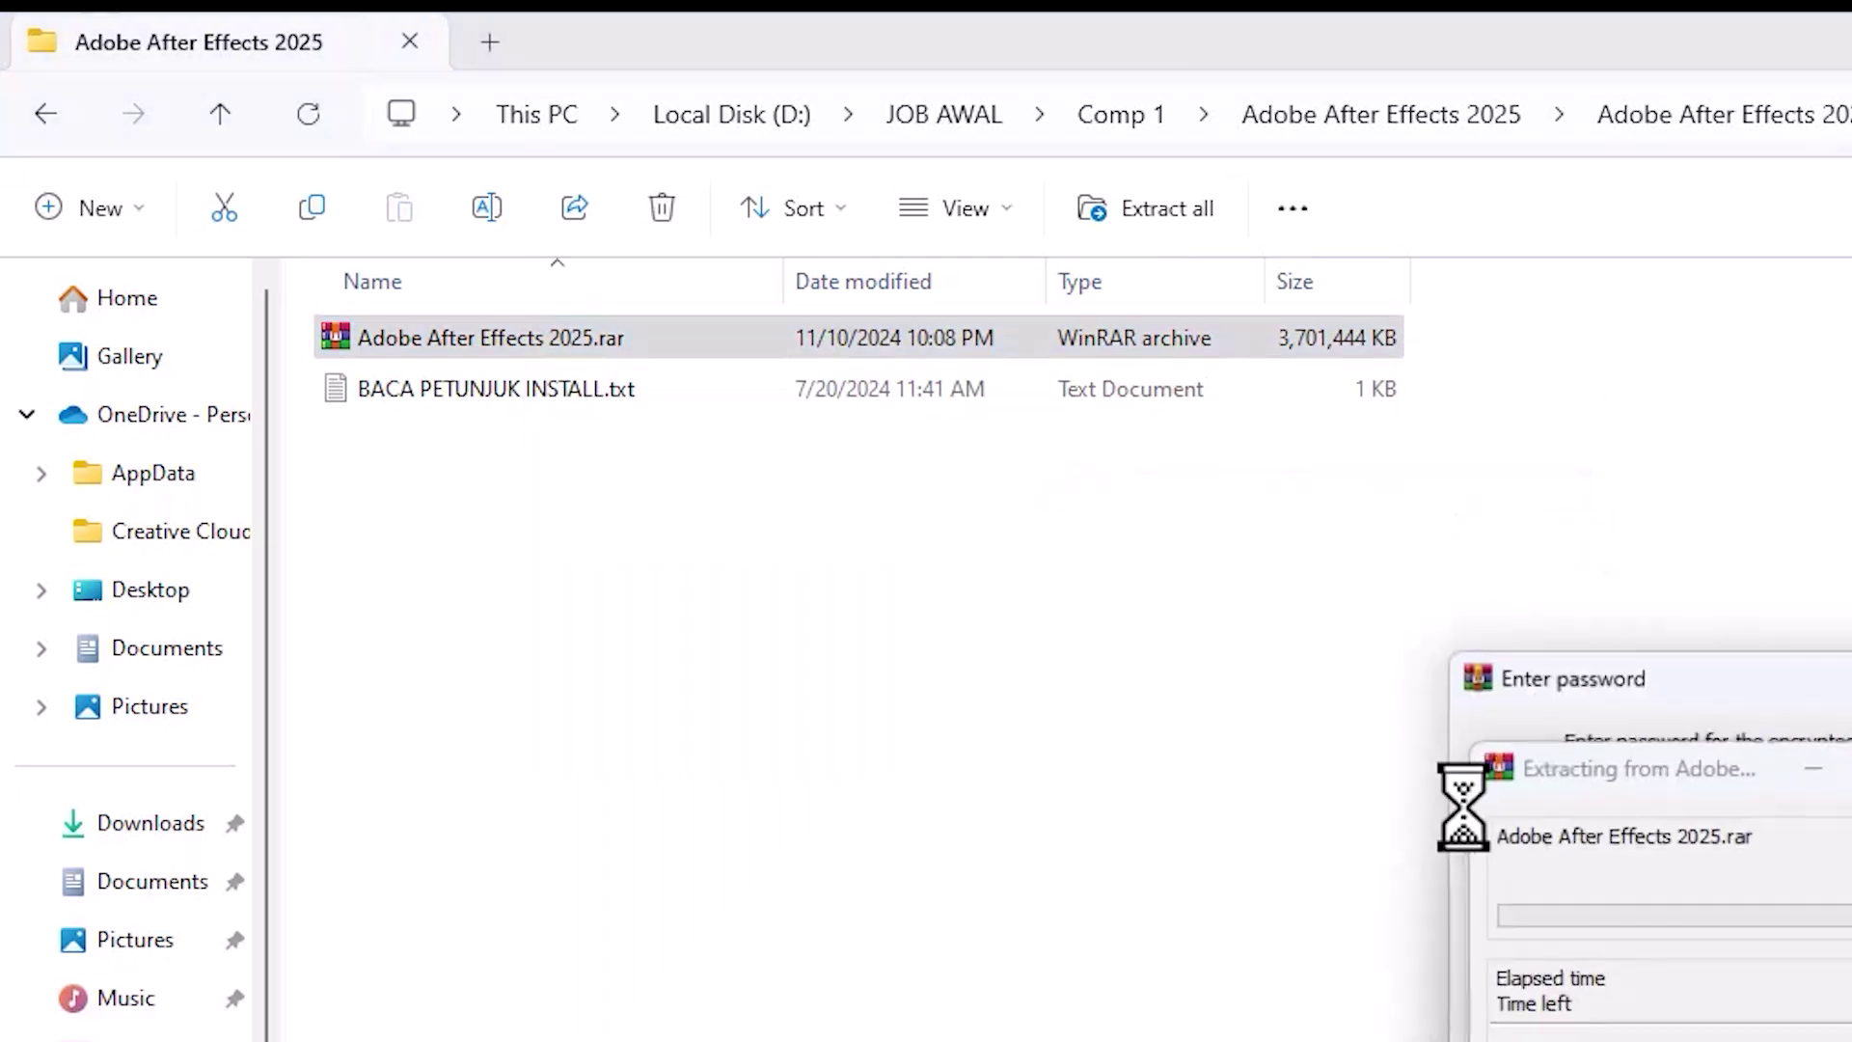
key("Caps_Lock")
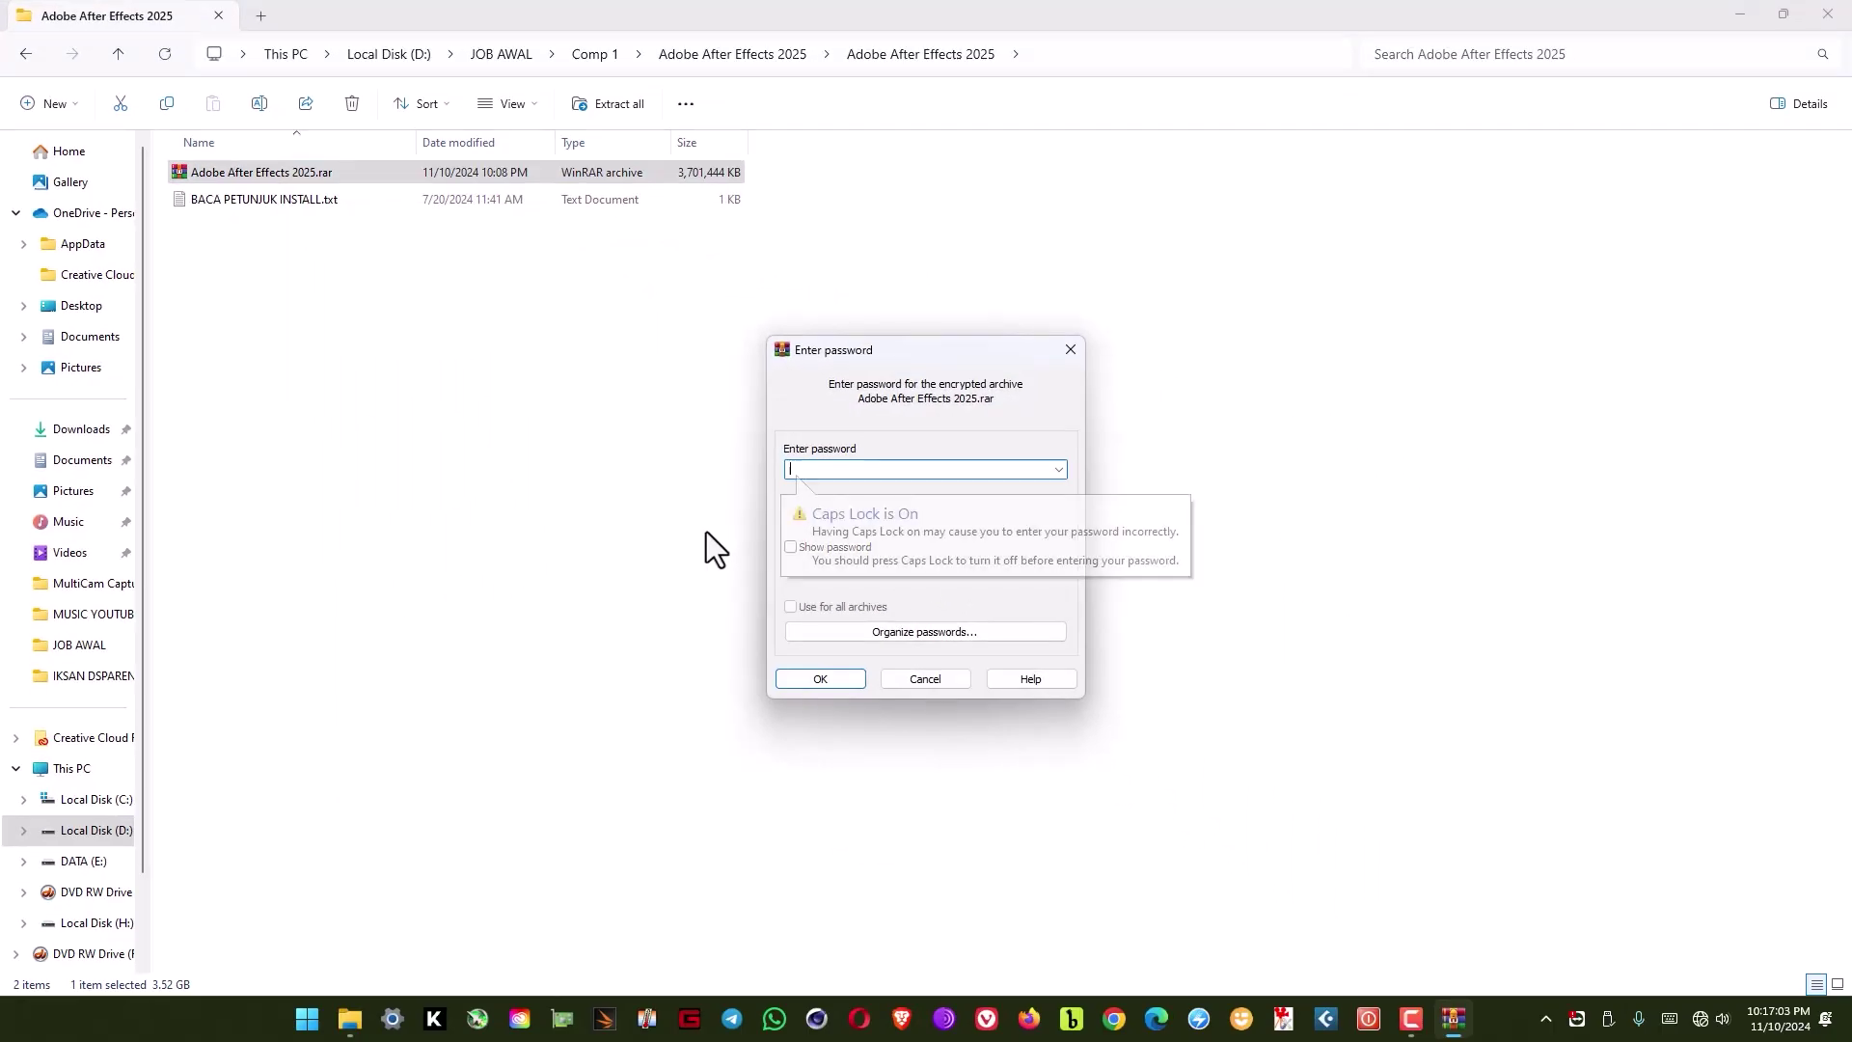
type("ww")
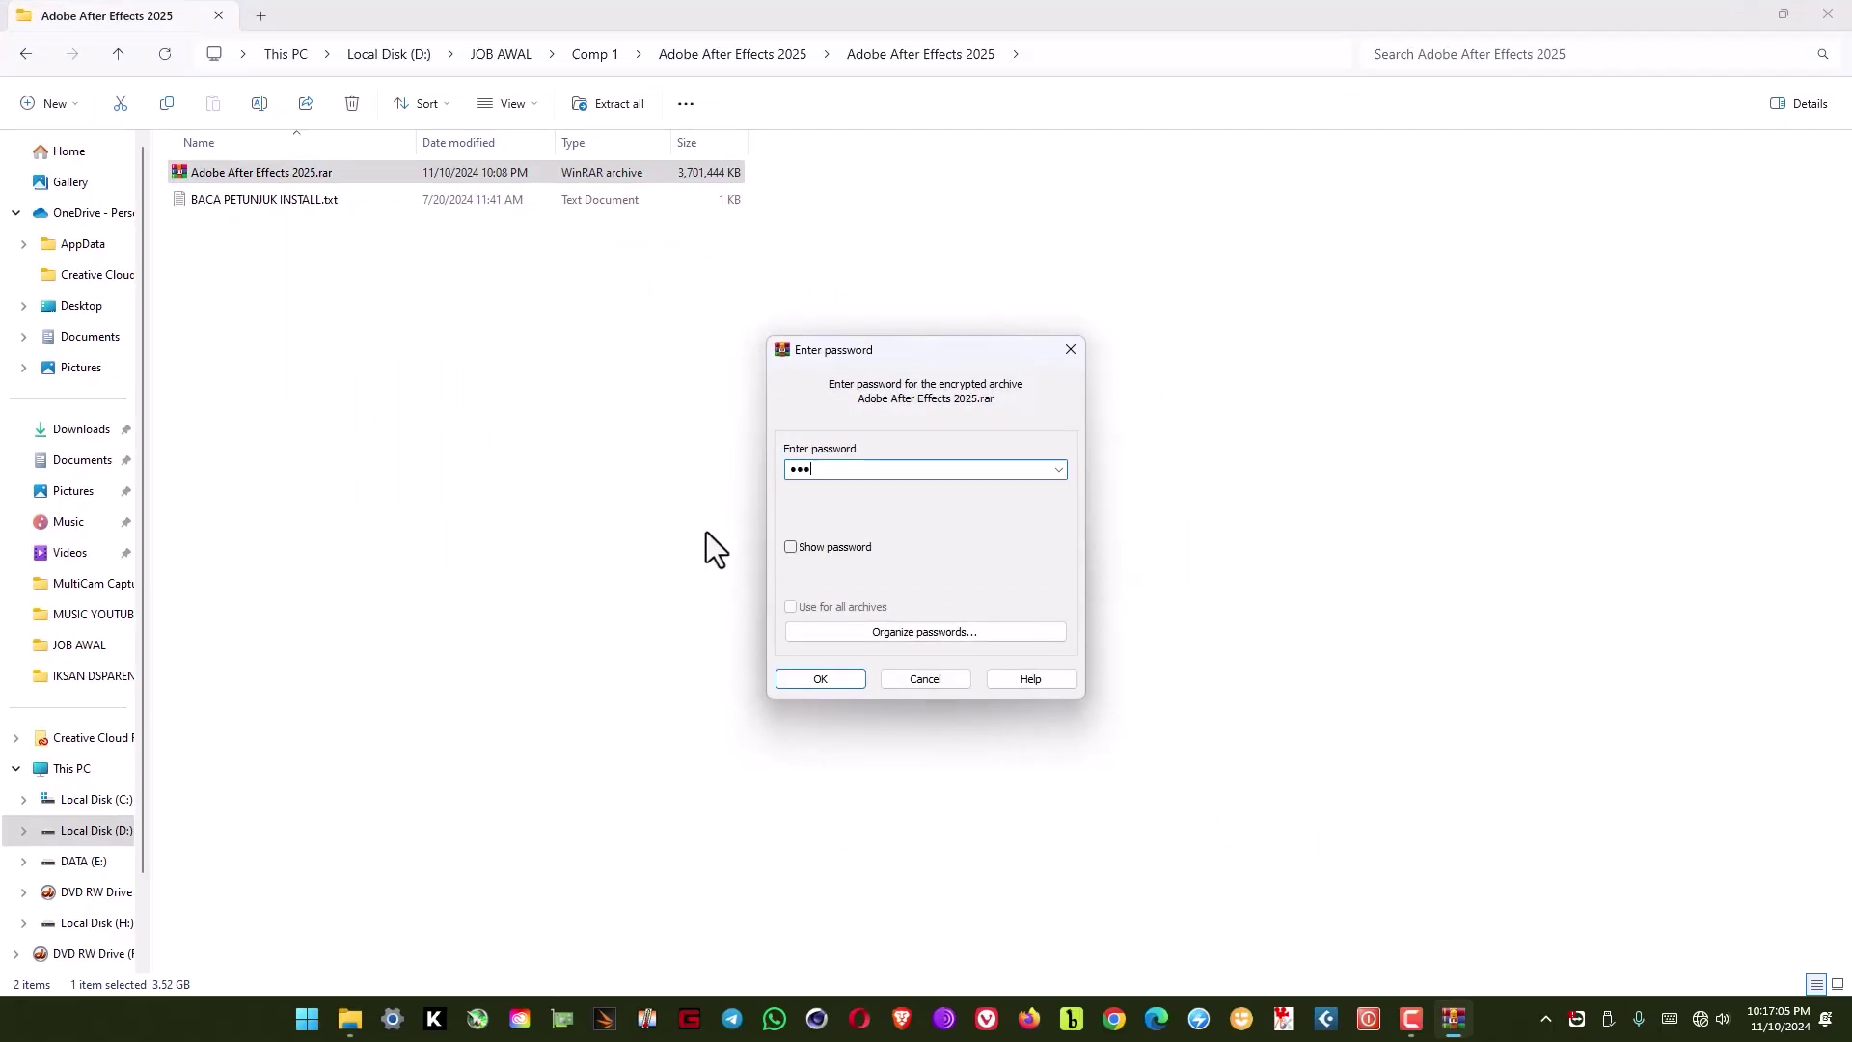
type(".yai")
left_click(830, 680)
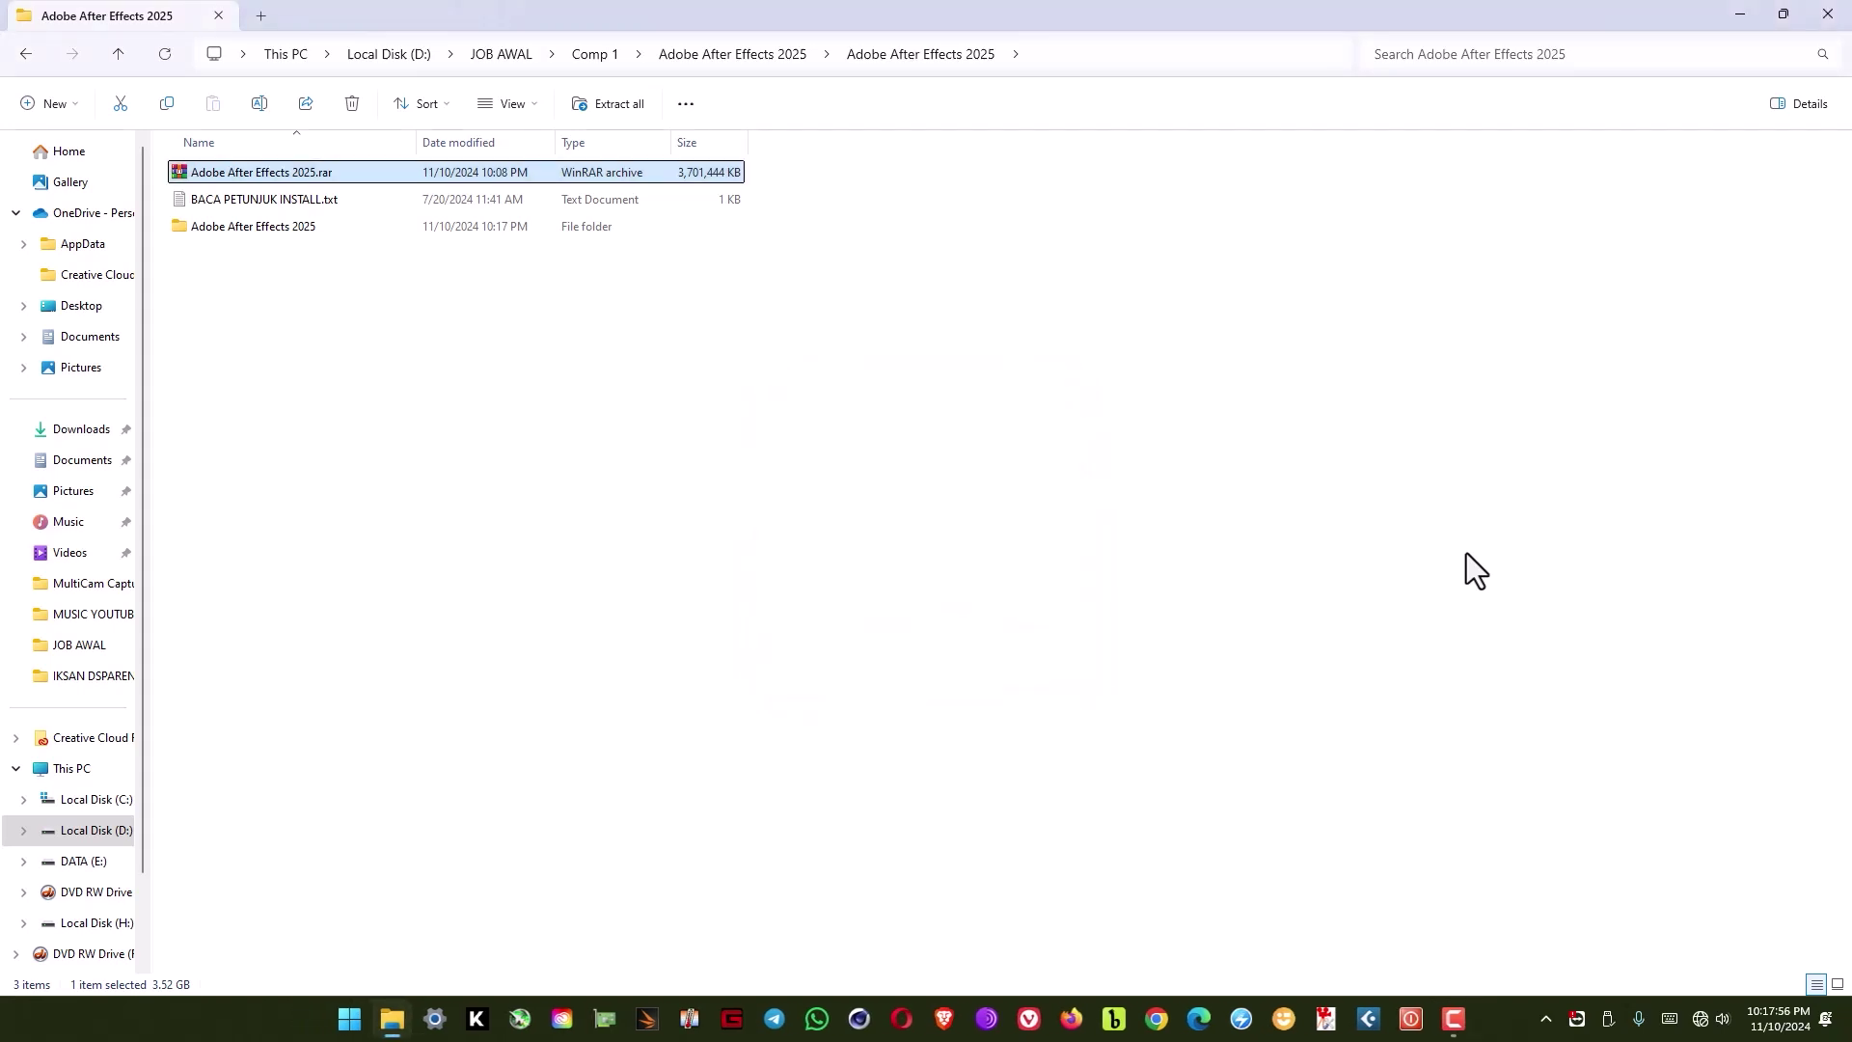
- Set Adobe After Effects 2025.iso in the inner extracted folder to always open with WinRAR
double_click(268, 227)
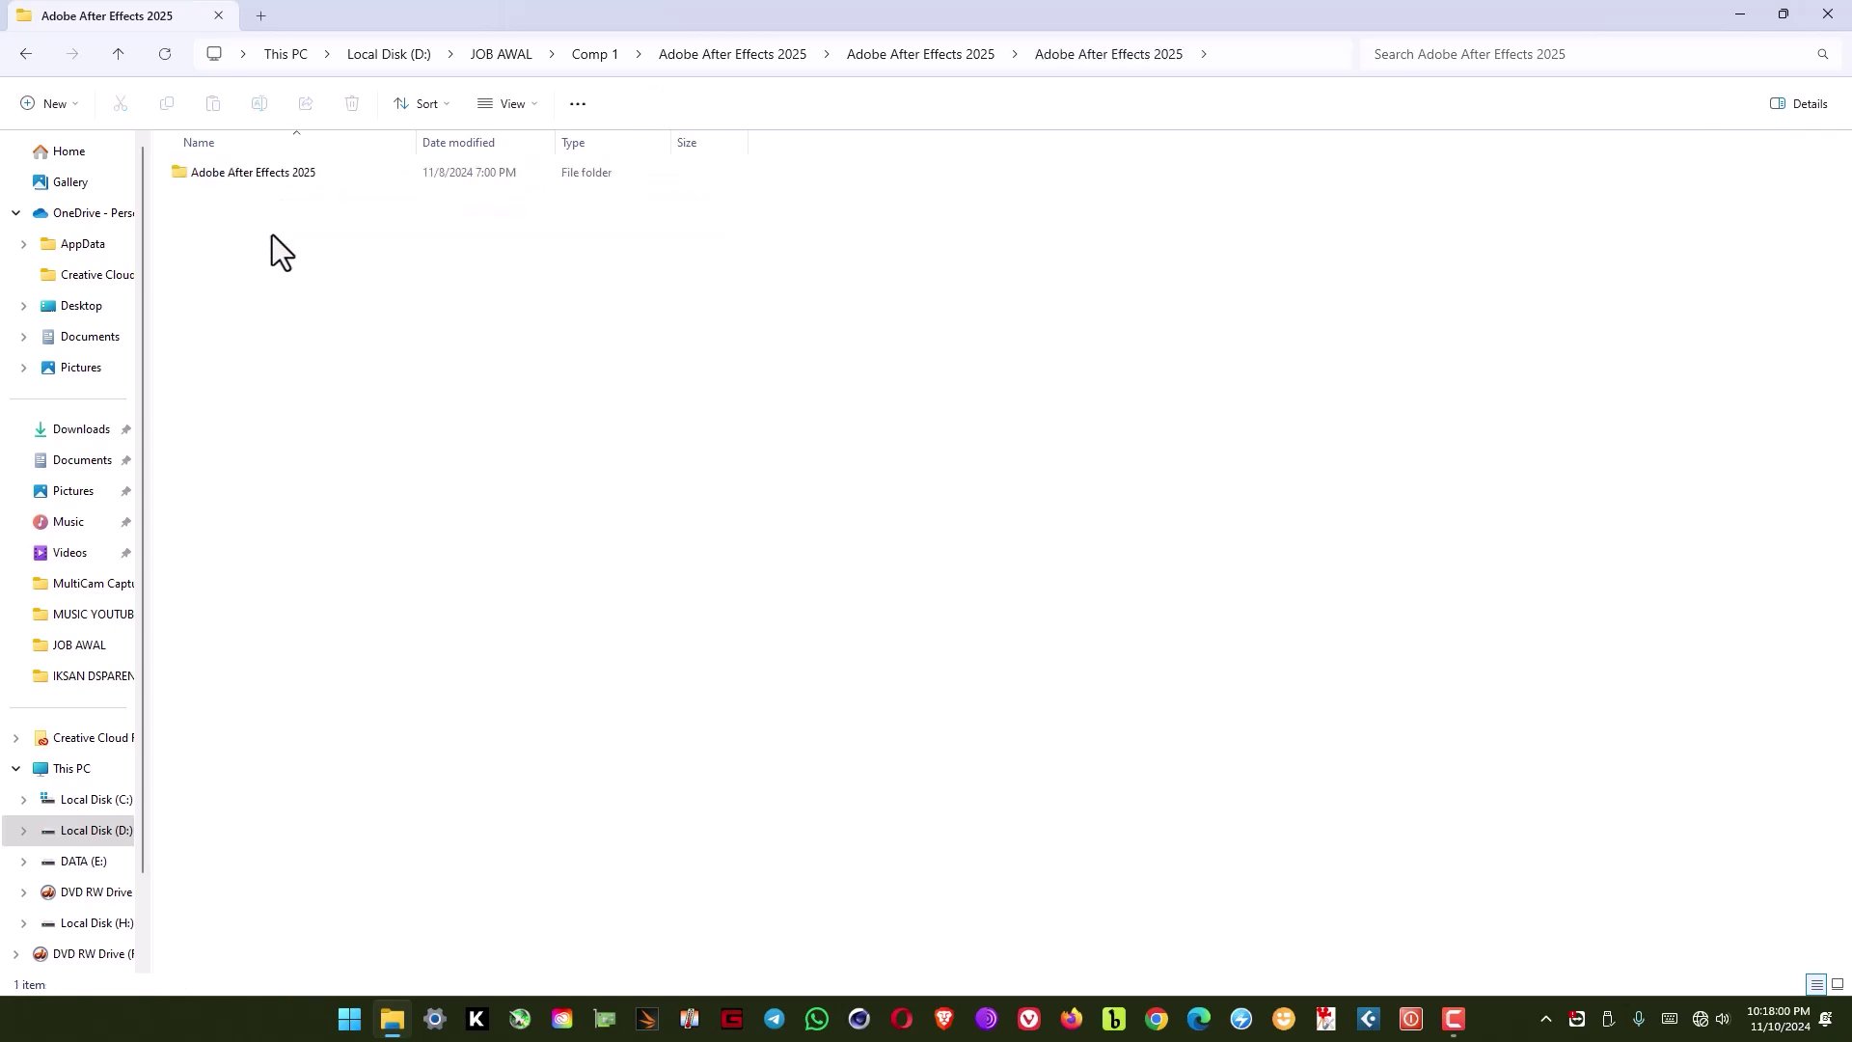
double_click(278, 177)
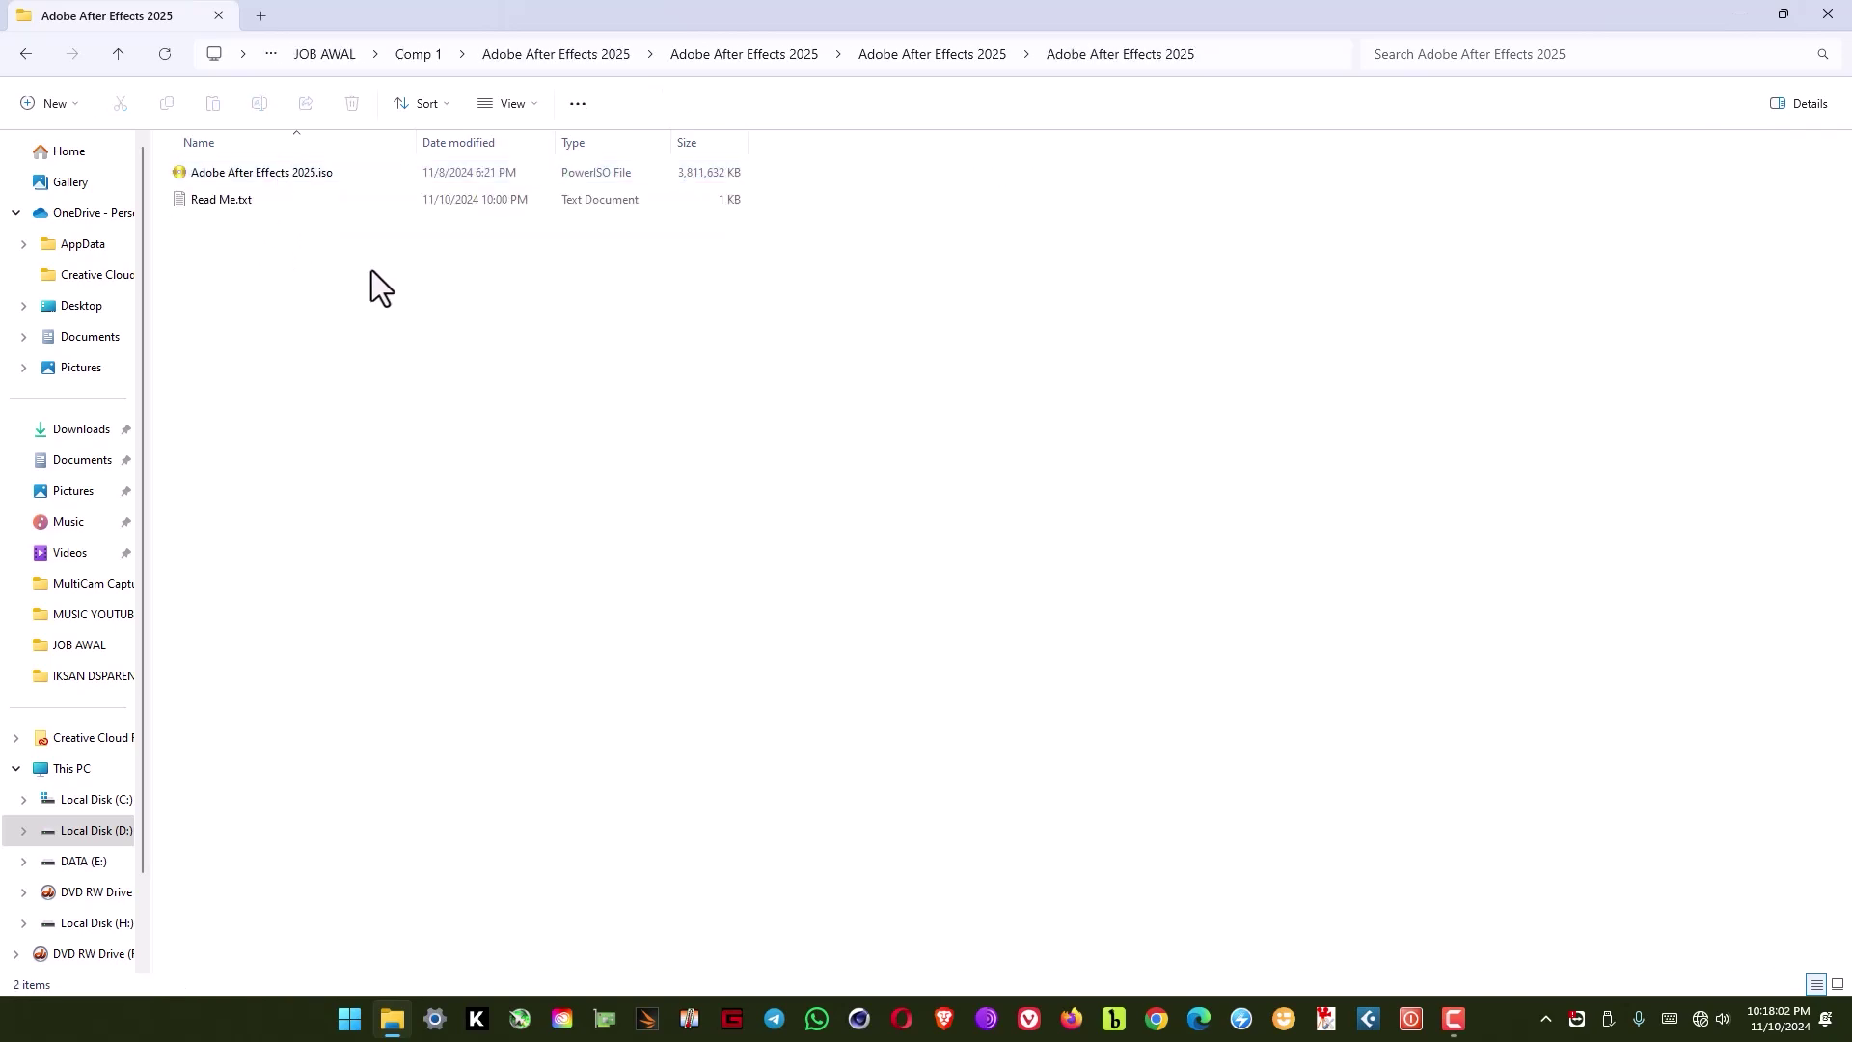
right_click(315, 172)
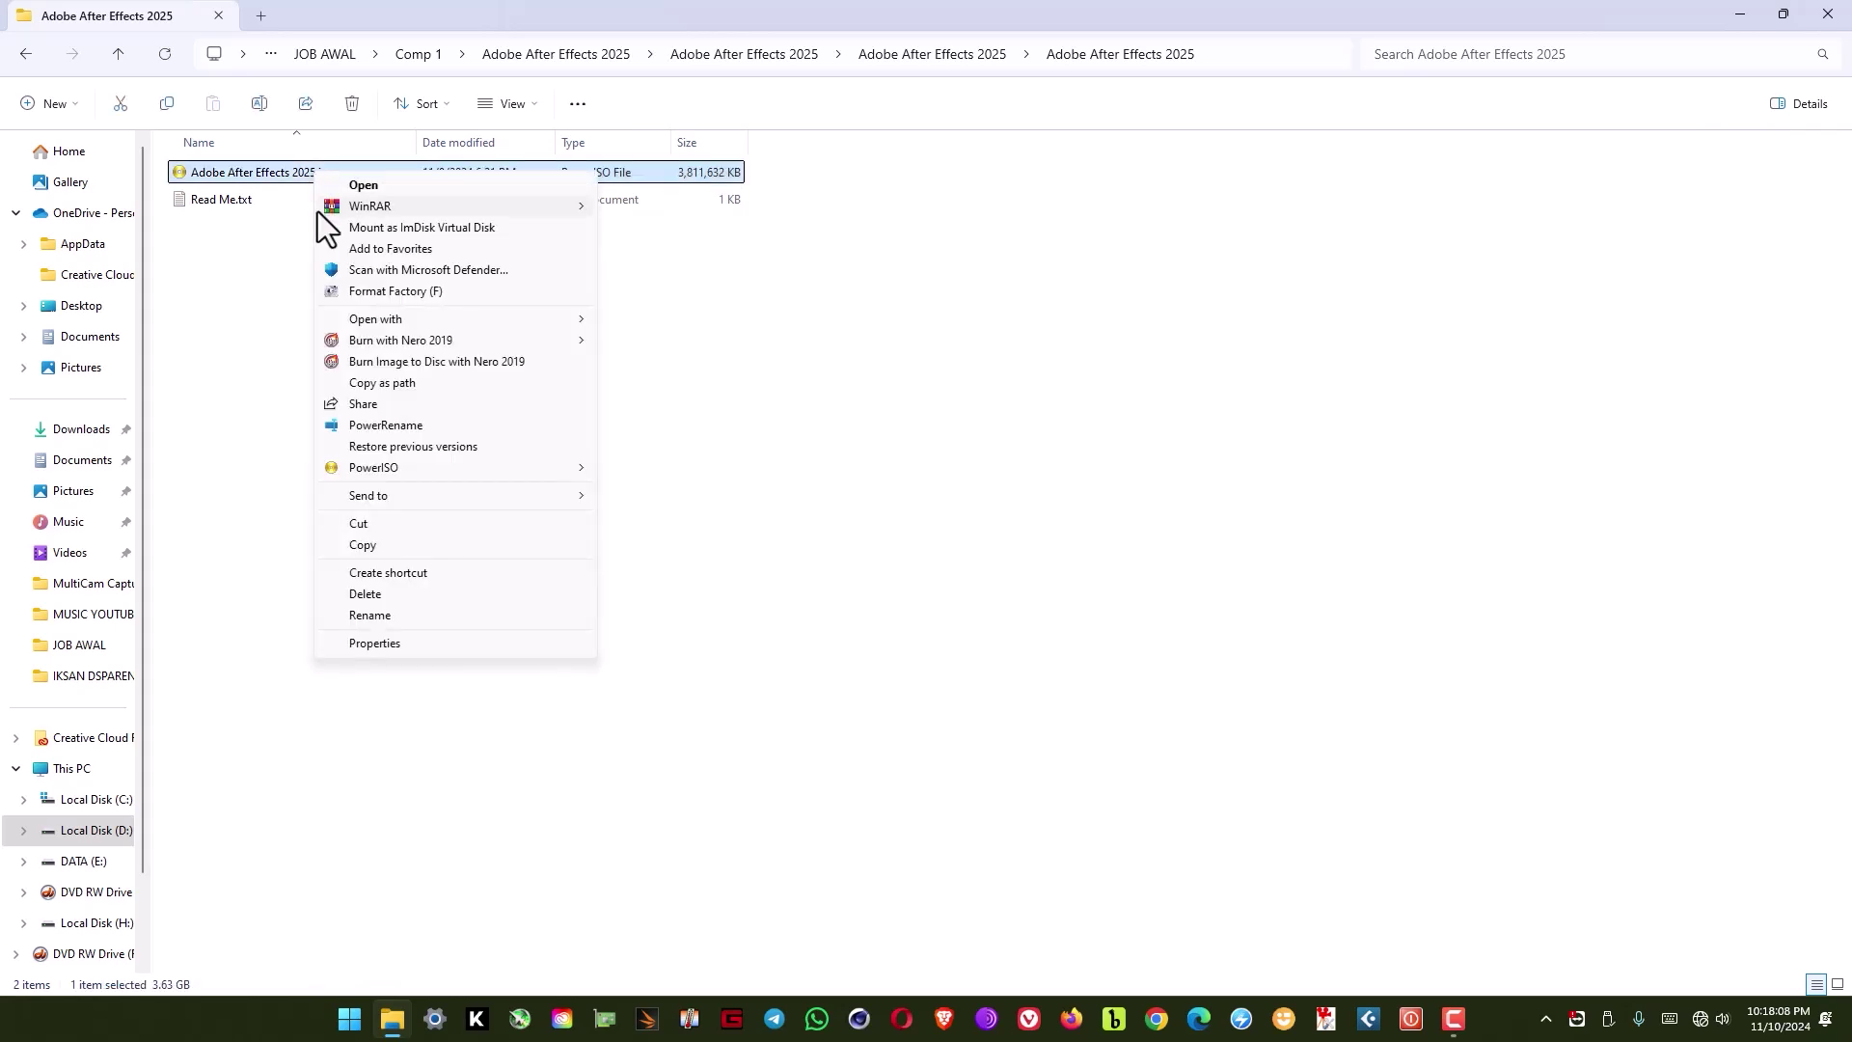
mouse_move(386, 321)
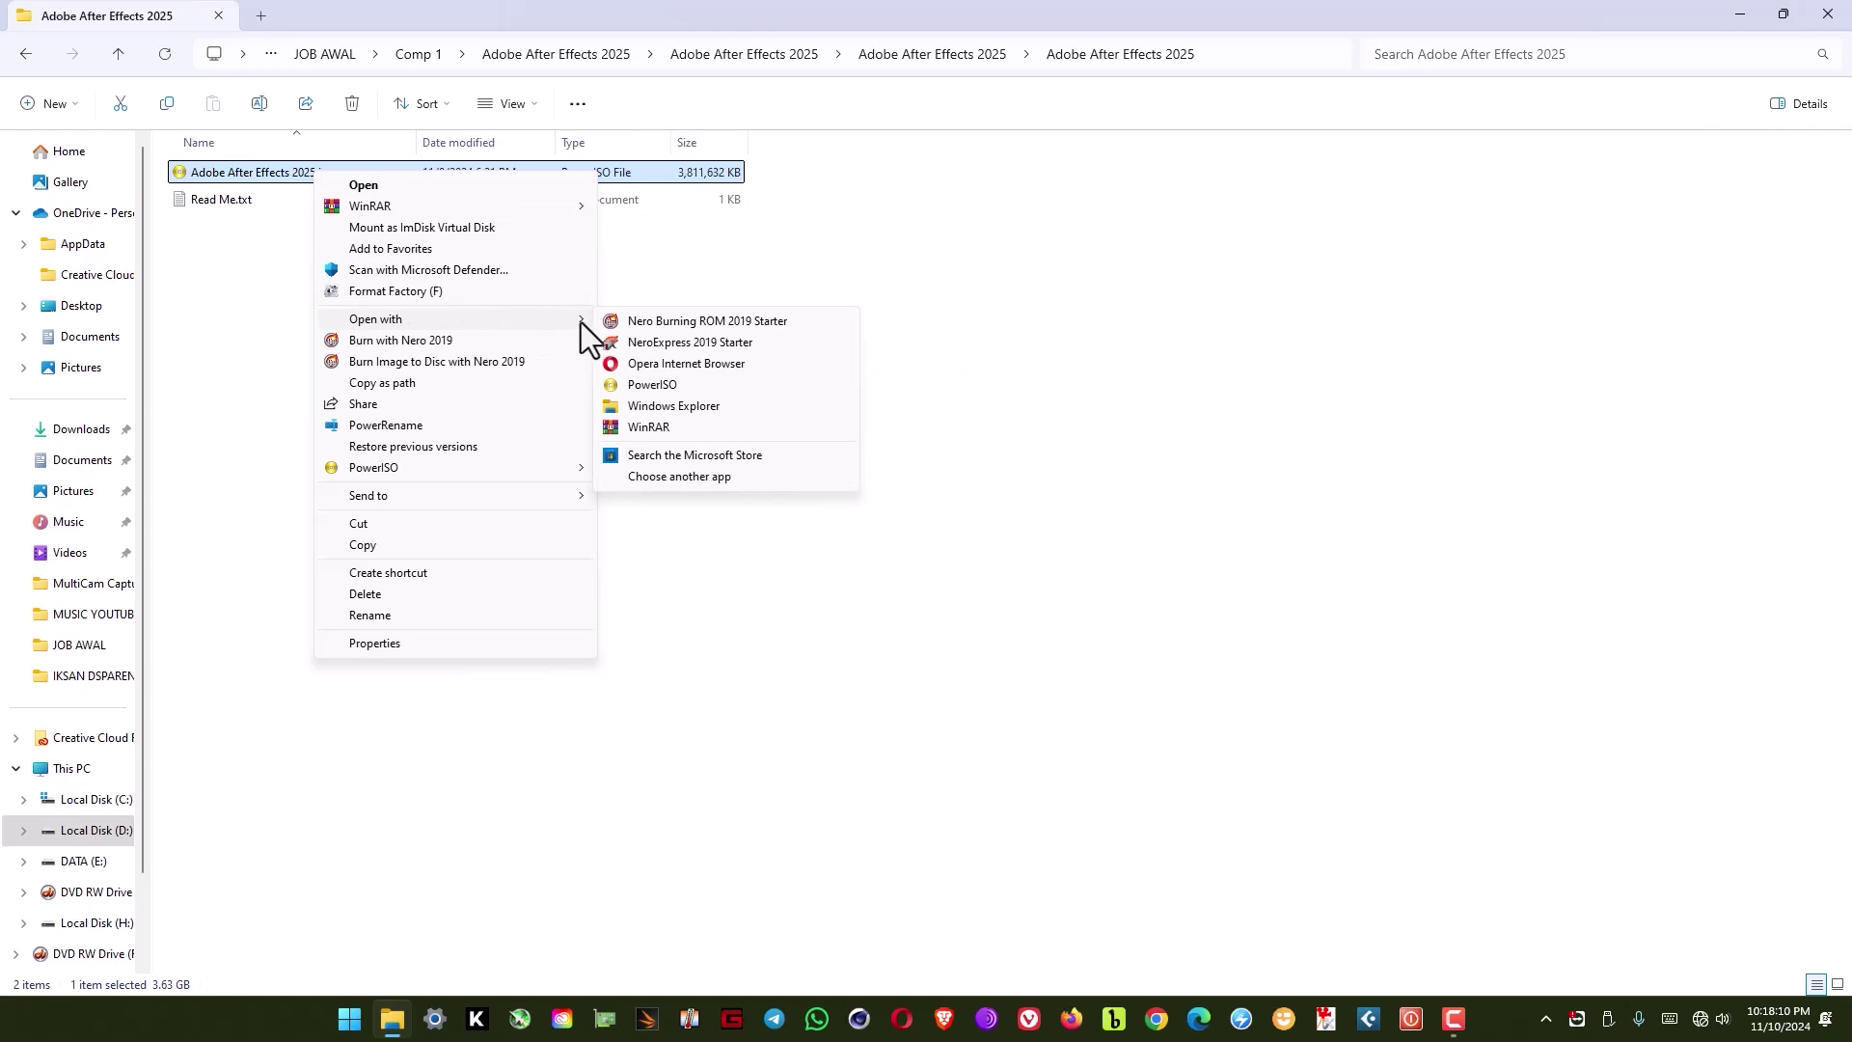
left_click(708, 477)
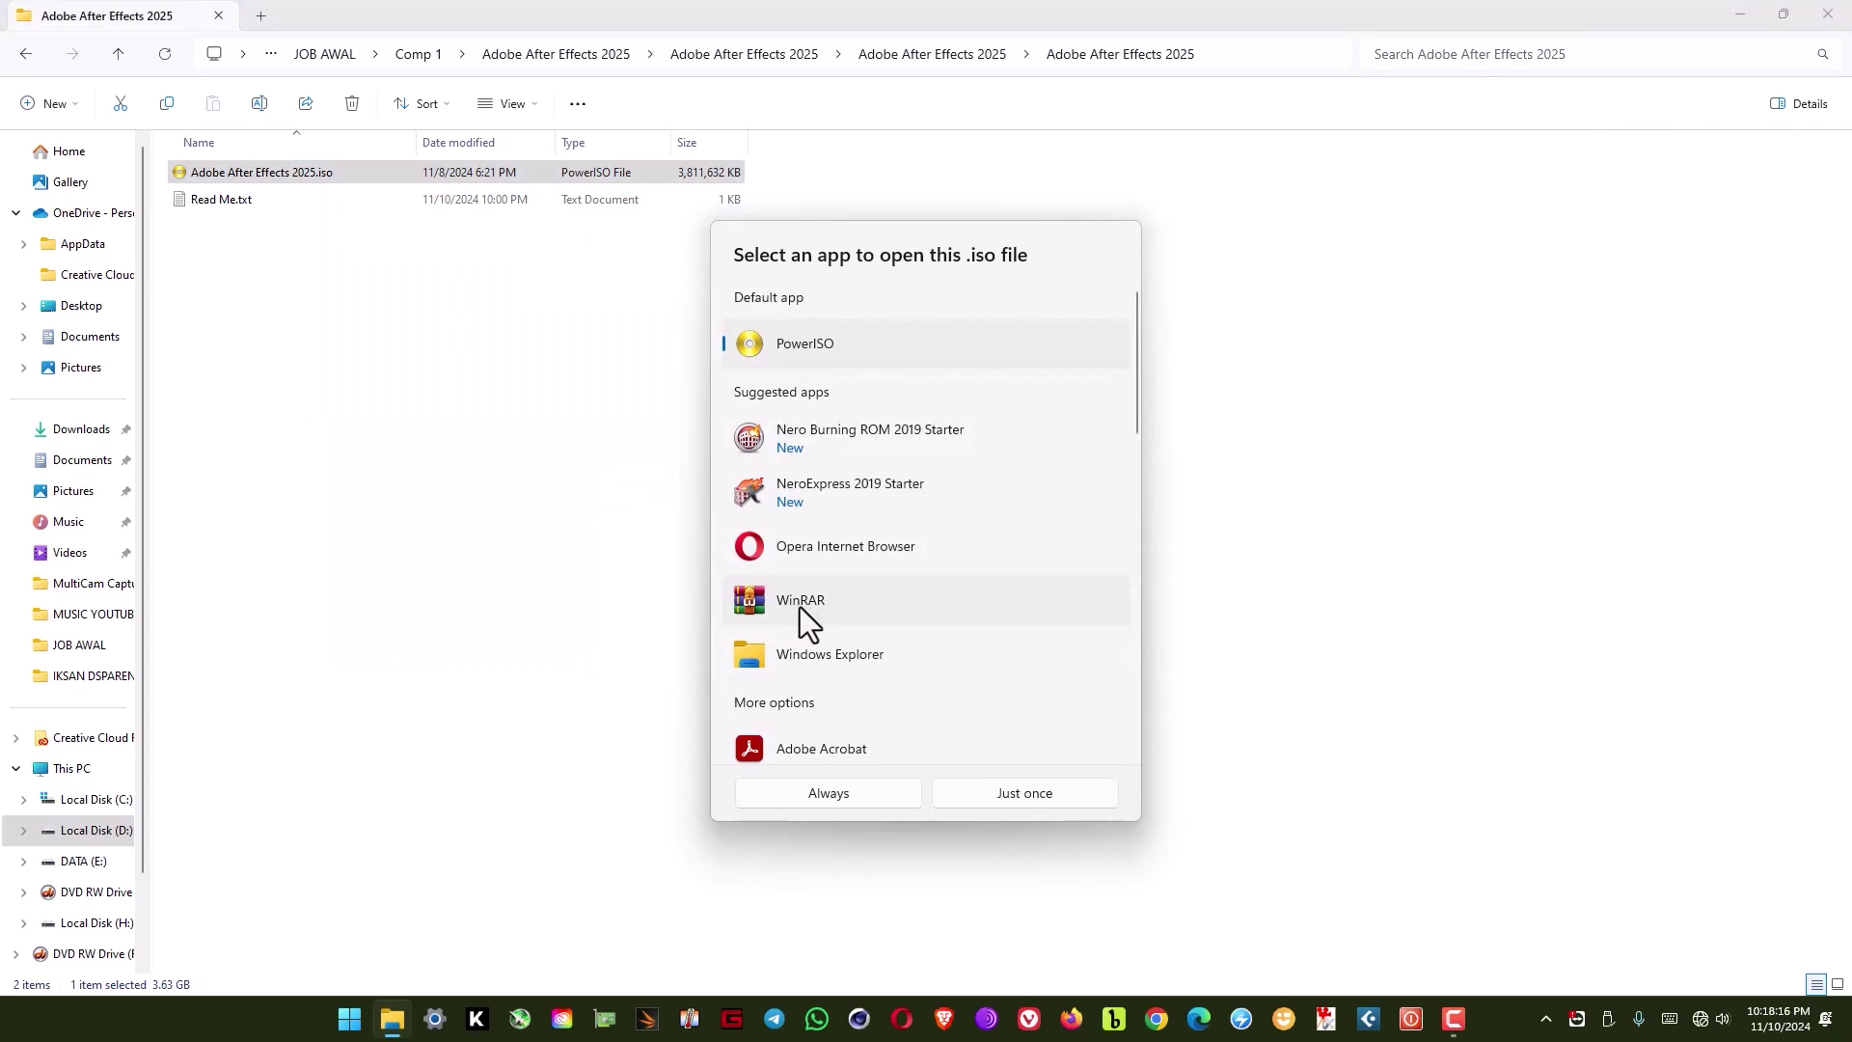
left_click(825, 604)
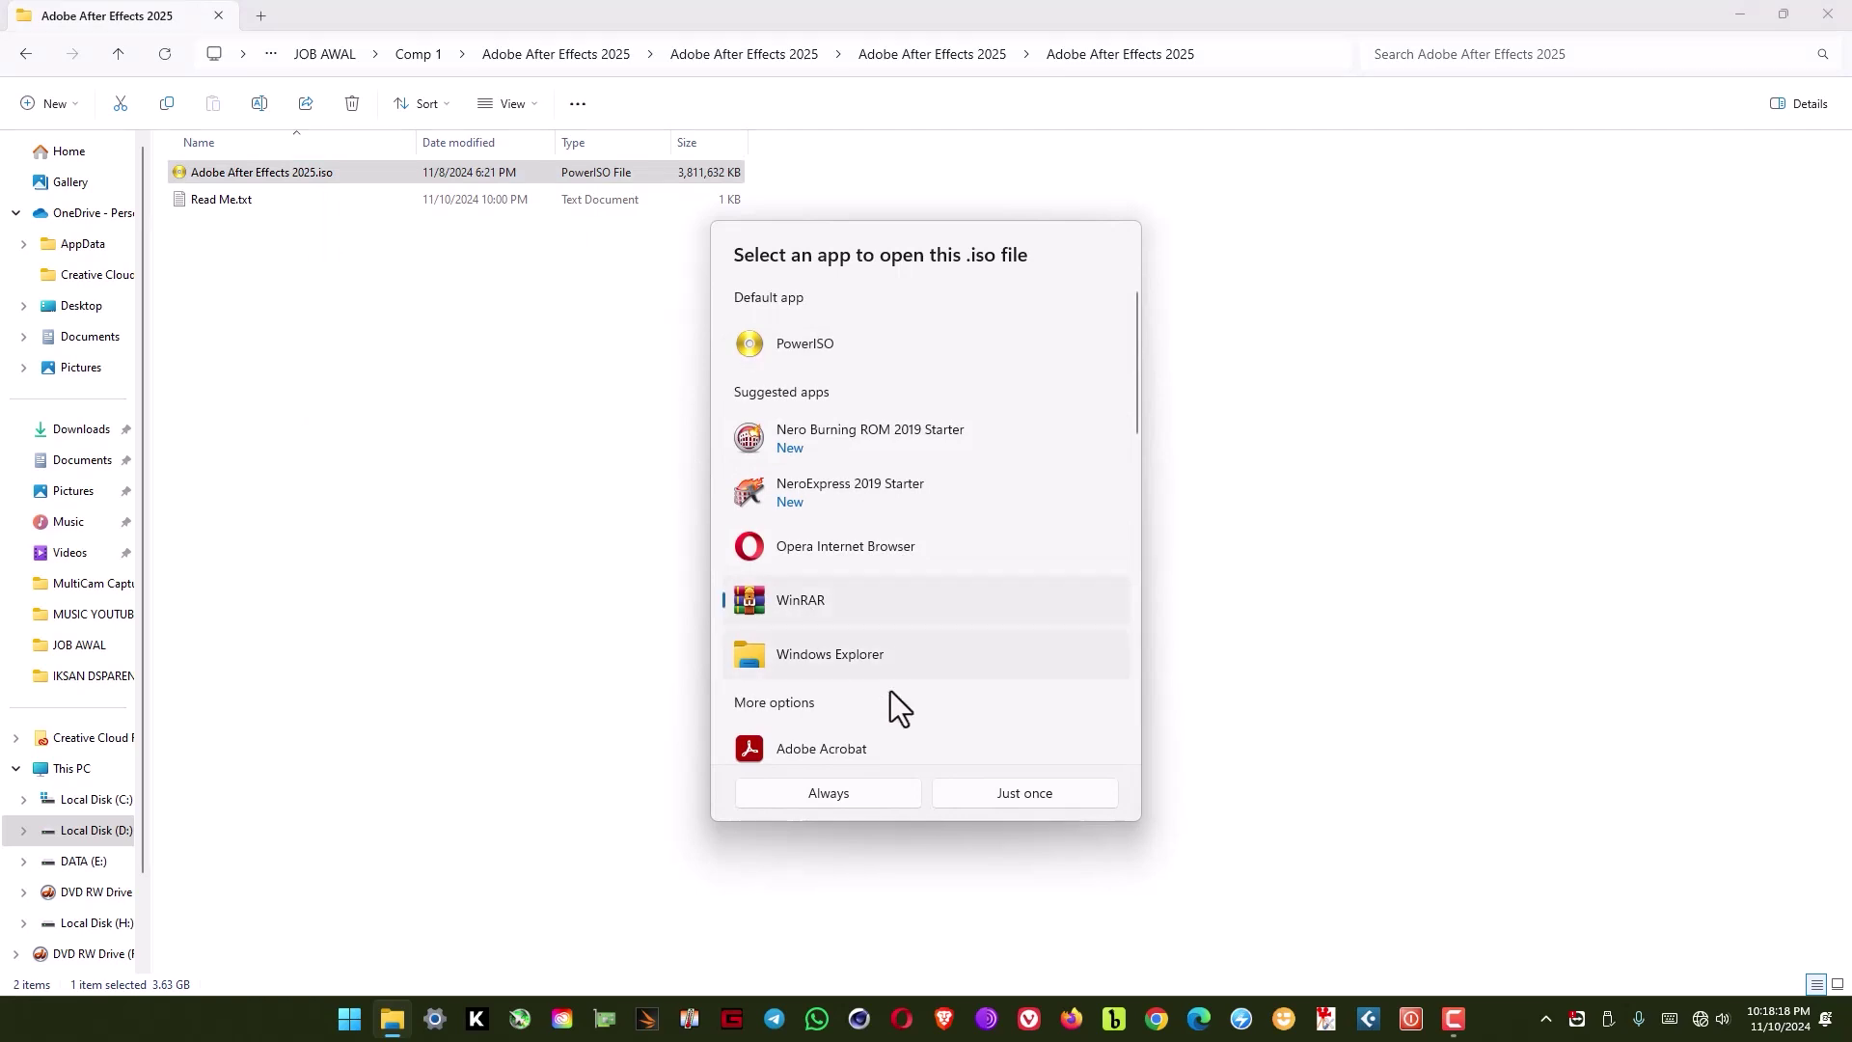
left_click(837, 797)
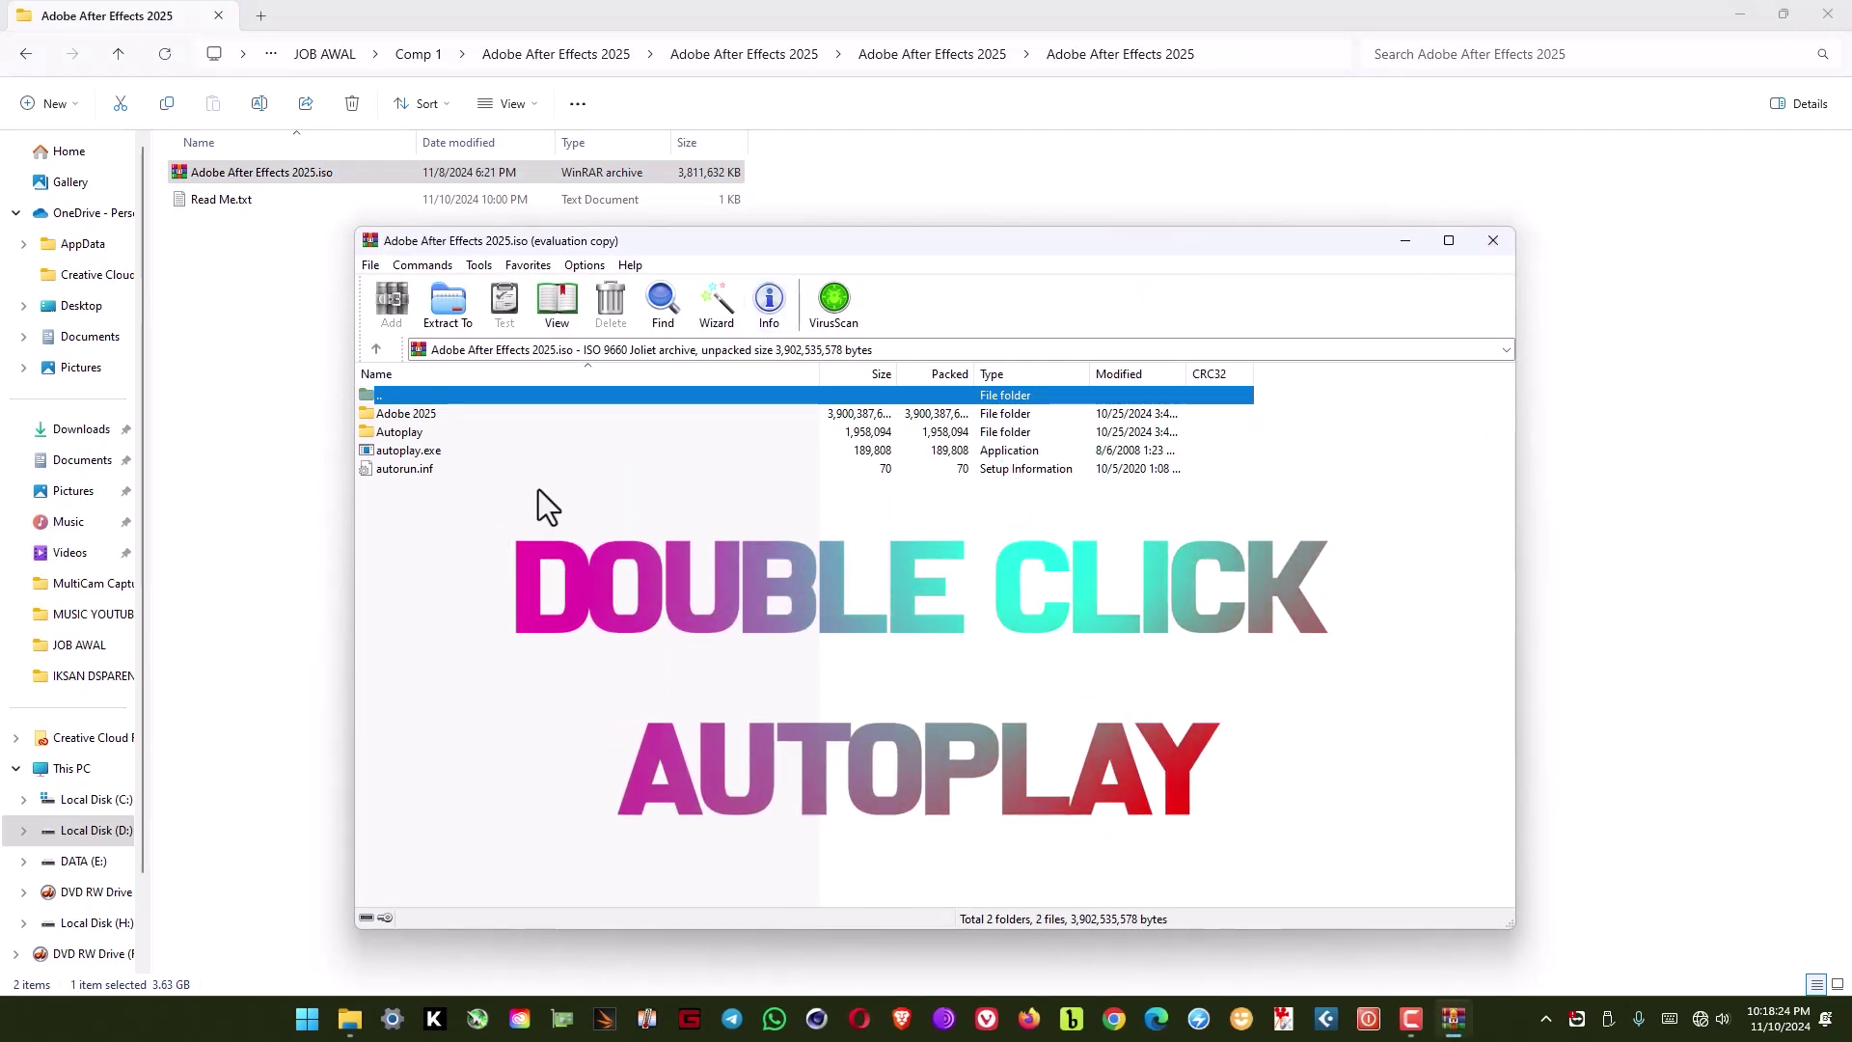
- Run autoplay.exe from the ISO in WinRAR to launch the After Effects 25.0.1 installer
left_click(416, 452)
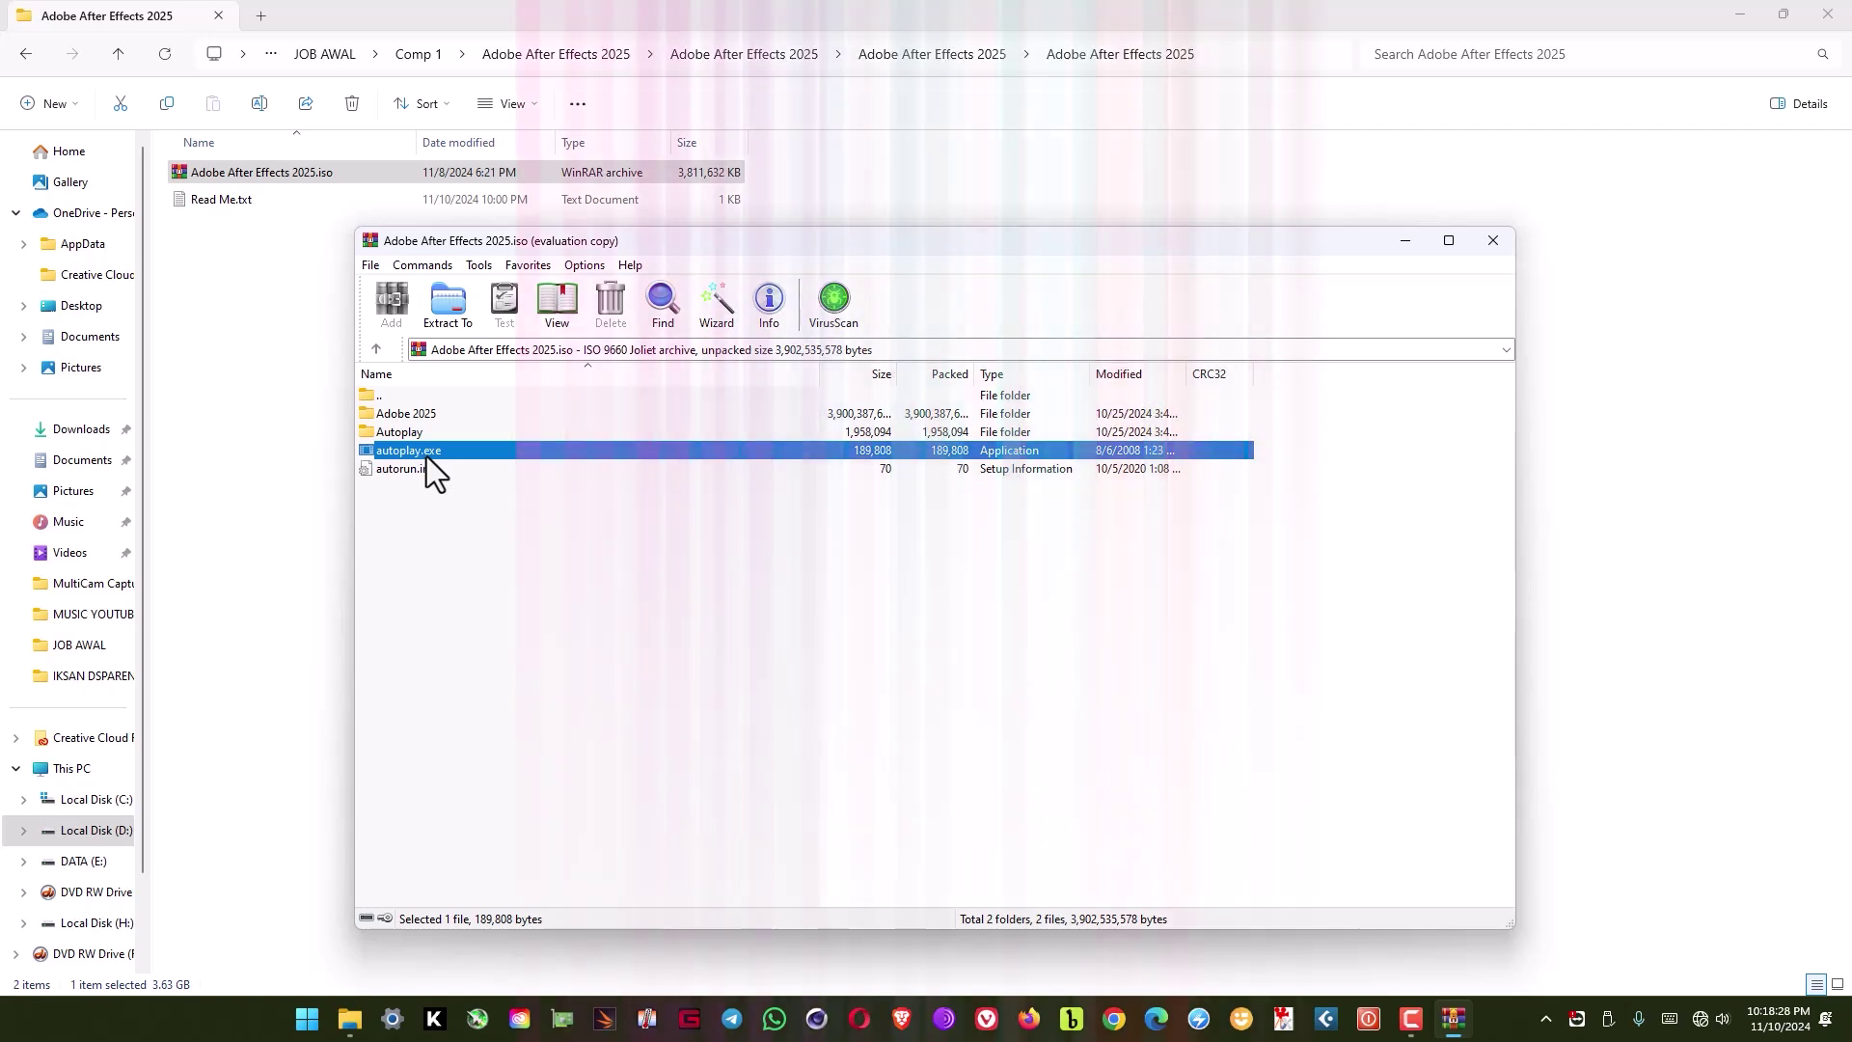
double_click(426, 454)
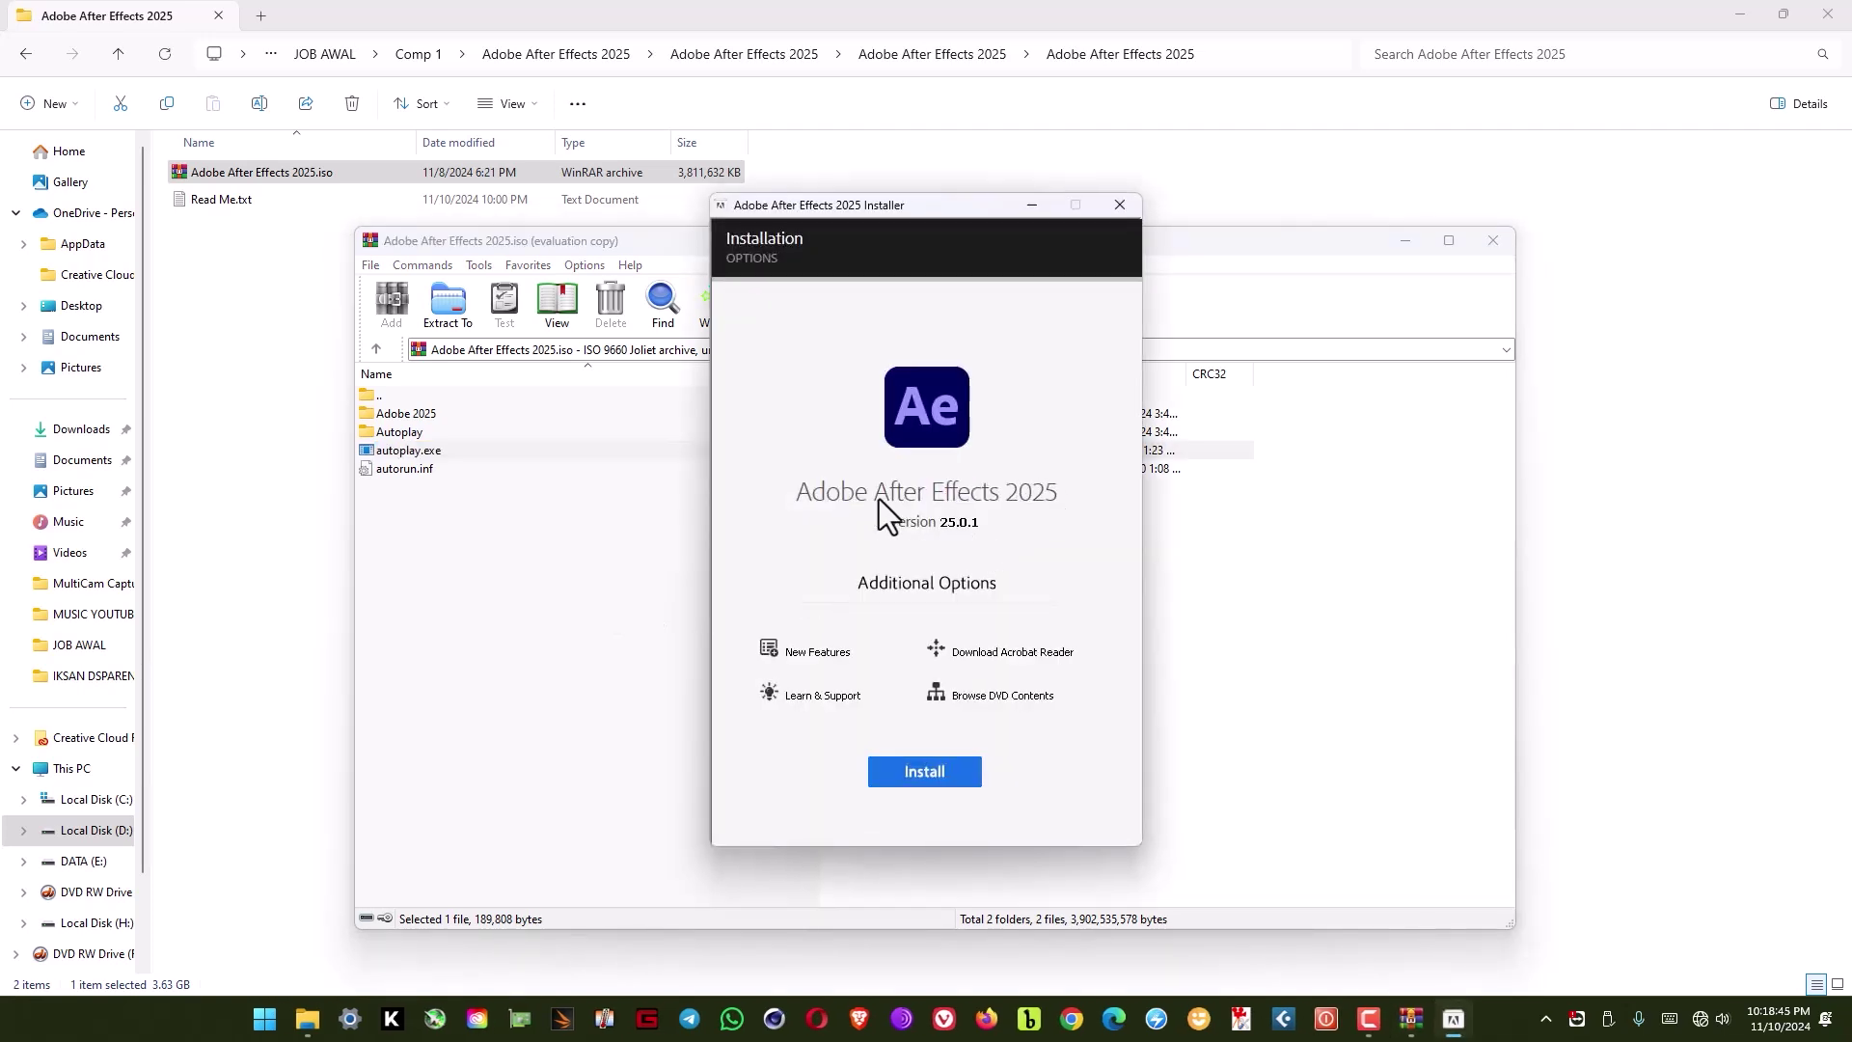
- Install After Effects 2025 in English (North America) at the default location, then close WinRAR and File Explorer
left_click(935, 775)
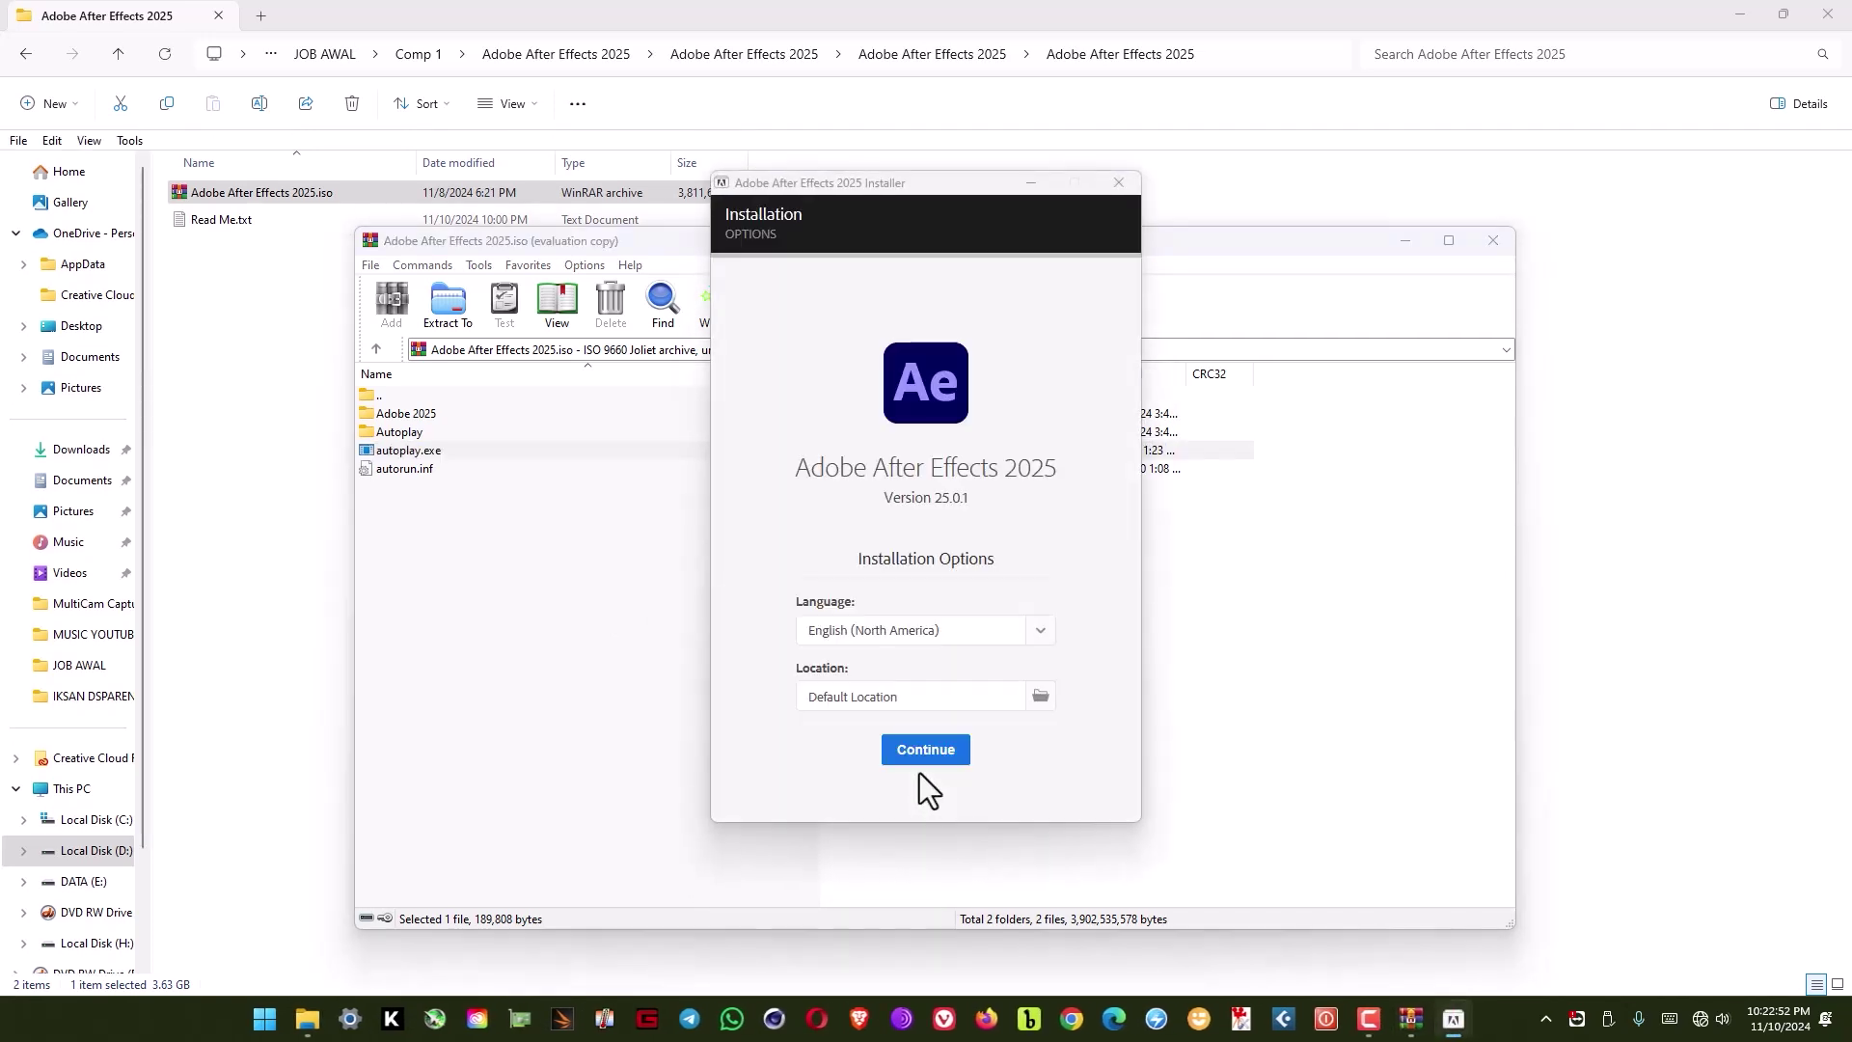
left_click(918, 756)
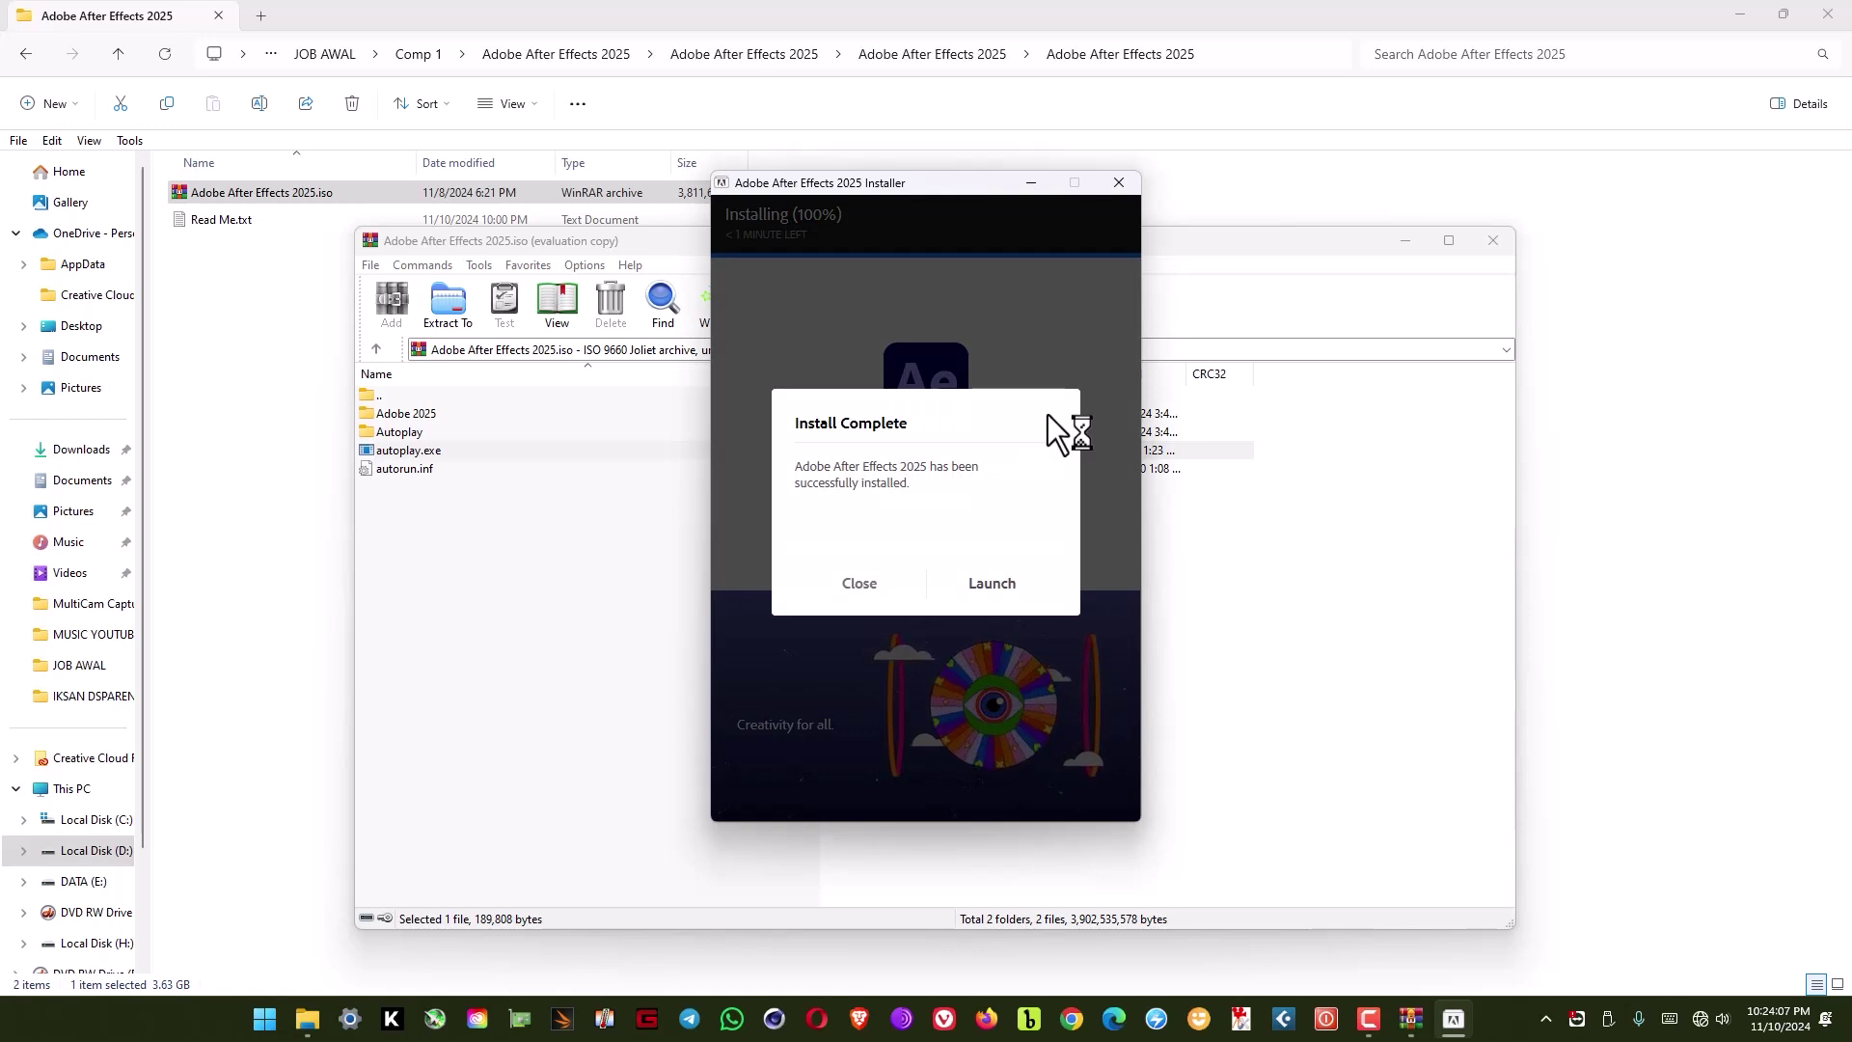
left_click(858, 582)
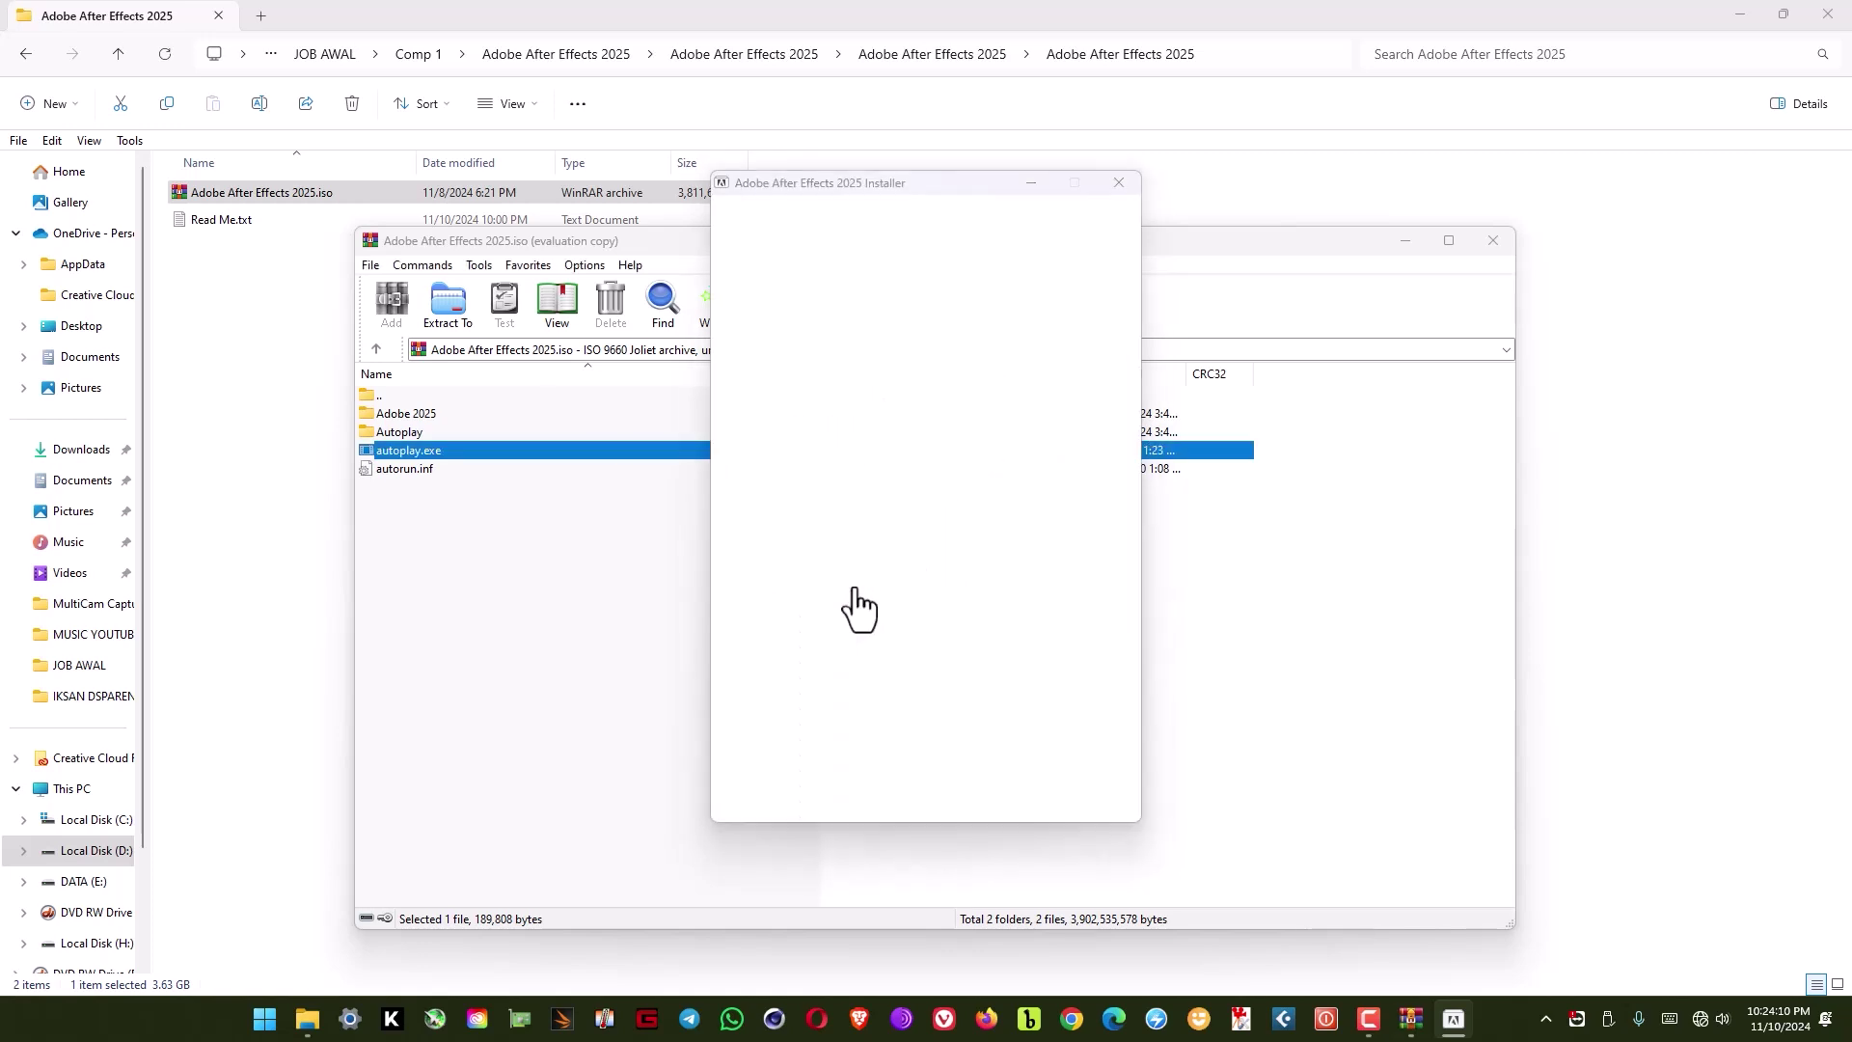
left_click(1501, 253)
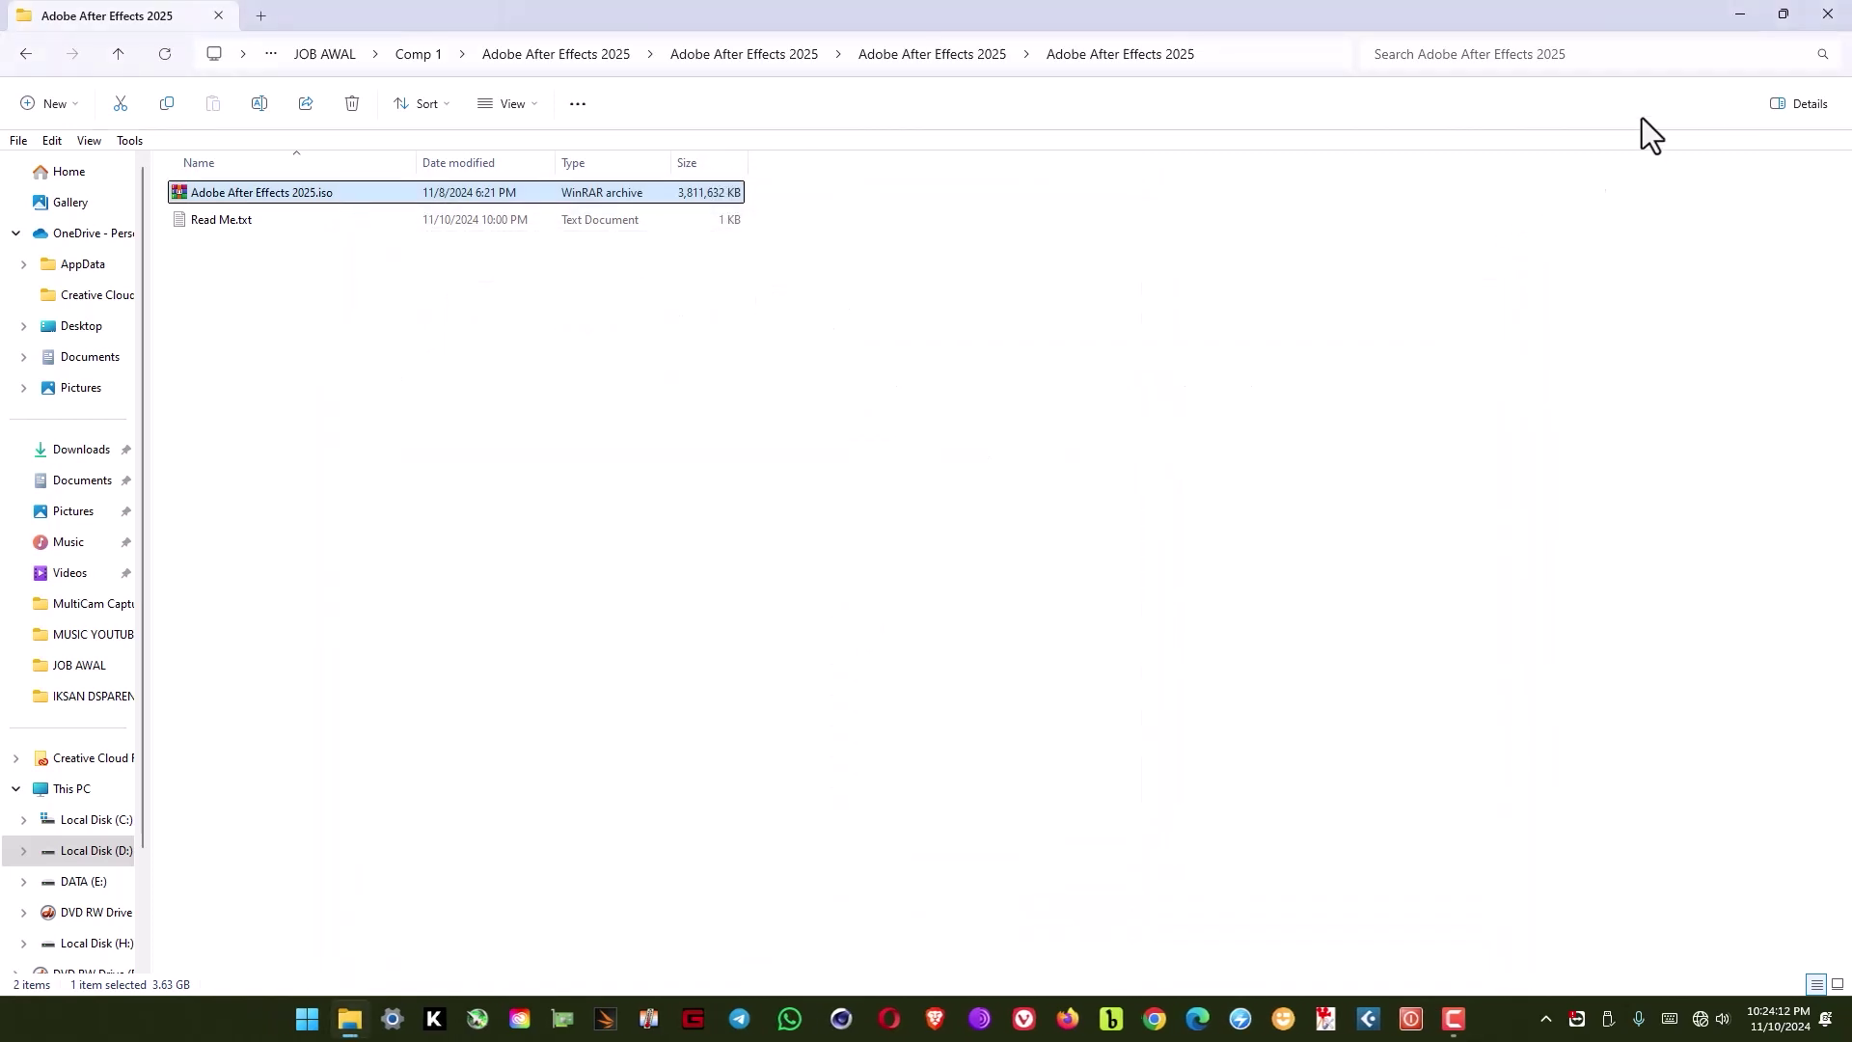
left_click(1829, 29)
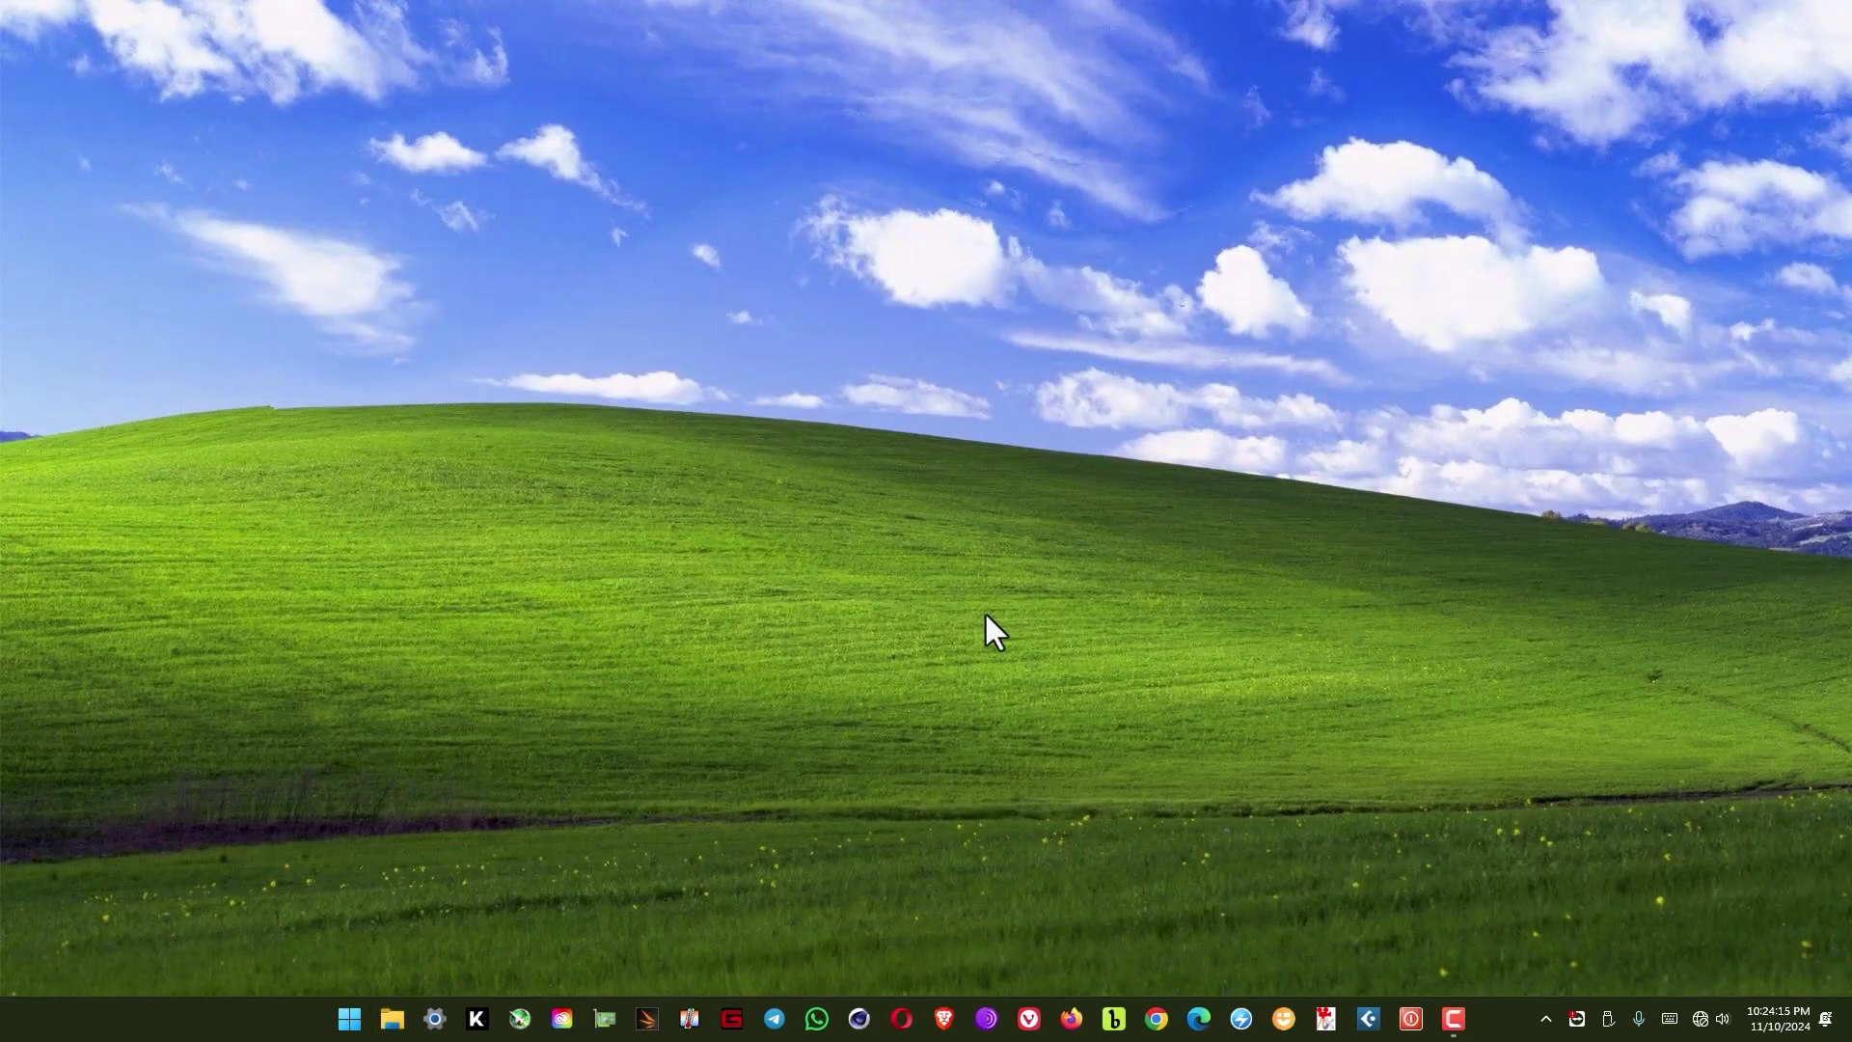
- Restart the PC from the Start menu's power options
left_click(349, 1023)
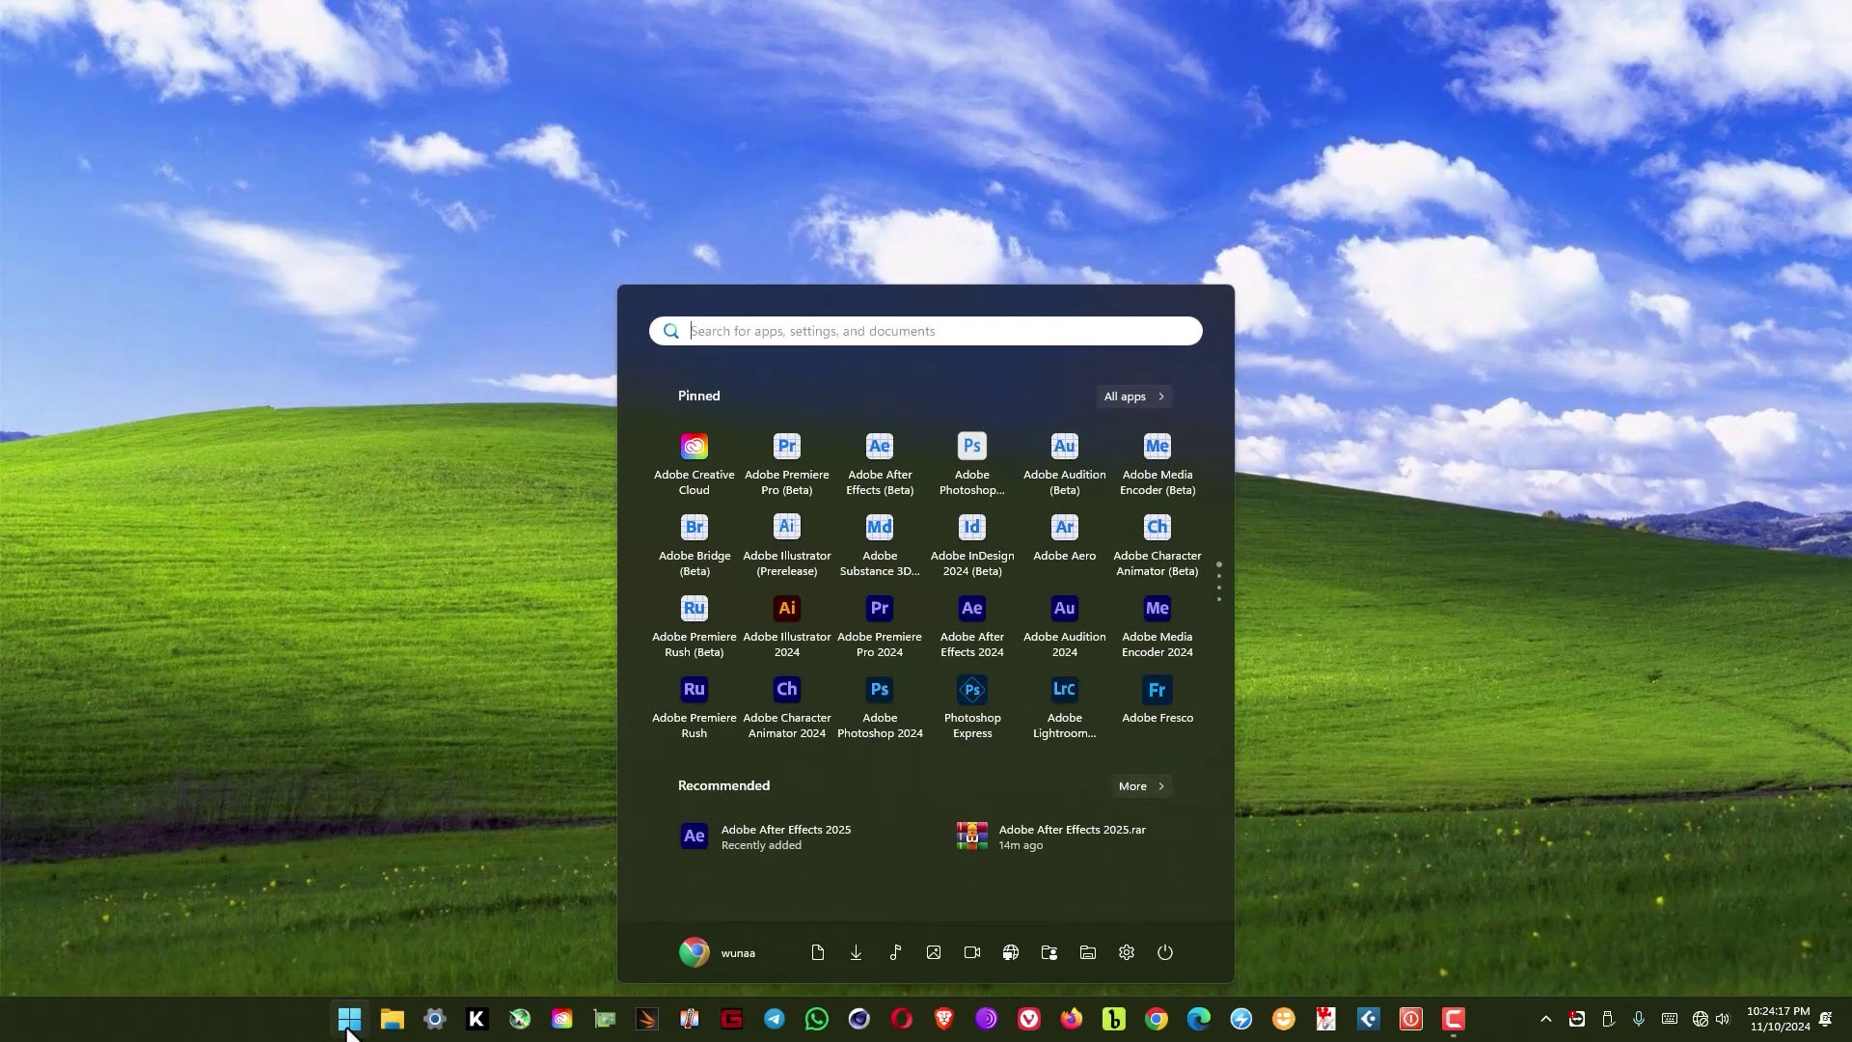
left_click(1164, 953)
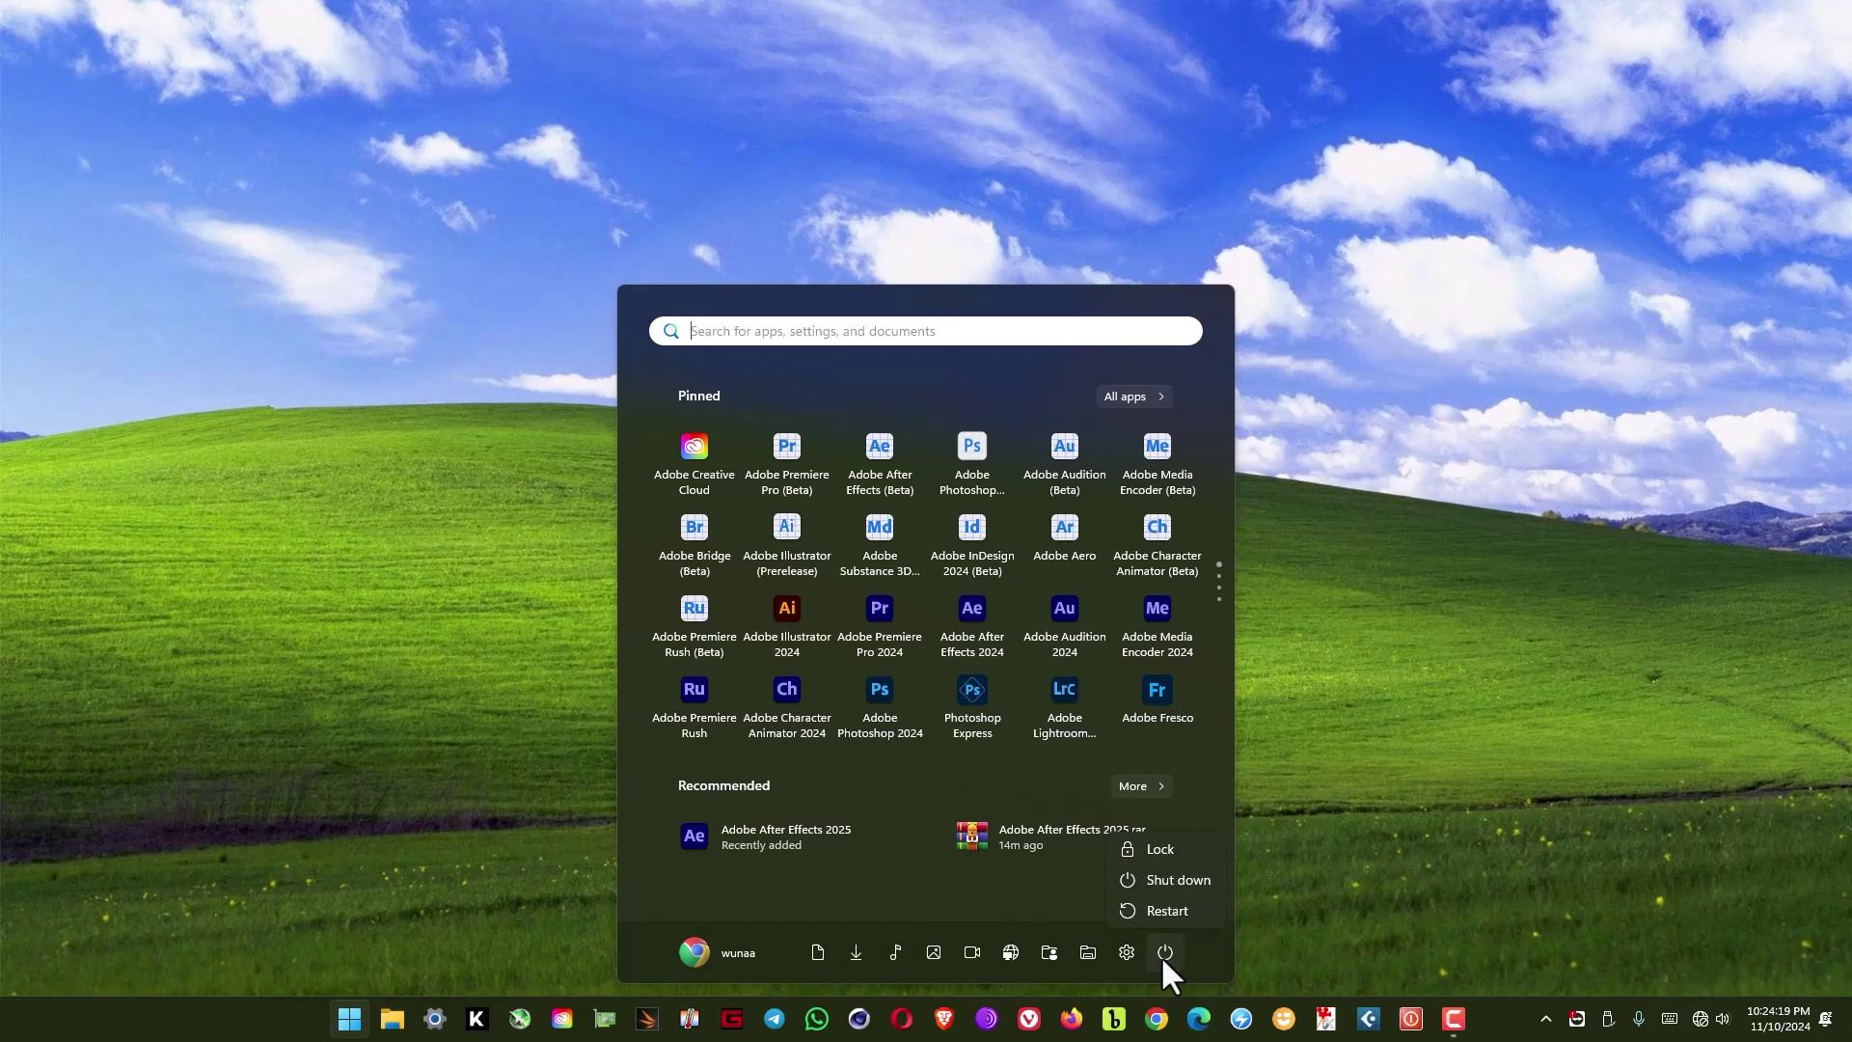
left_click(1182, 912)
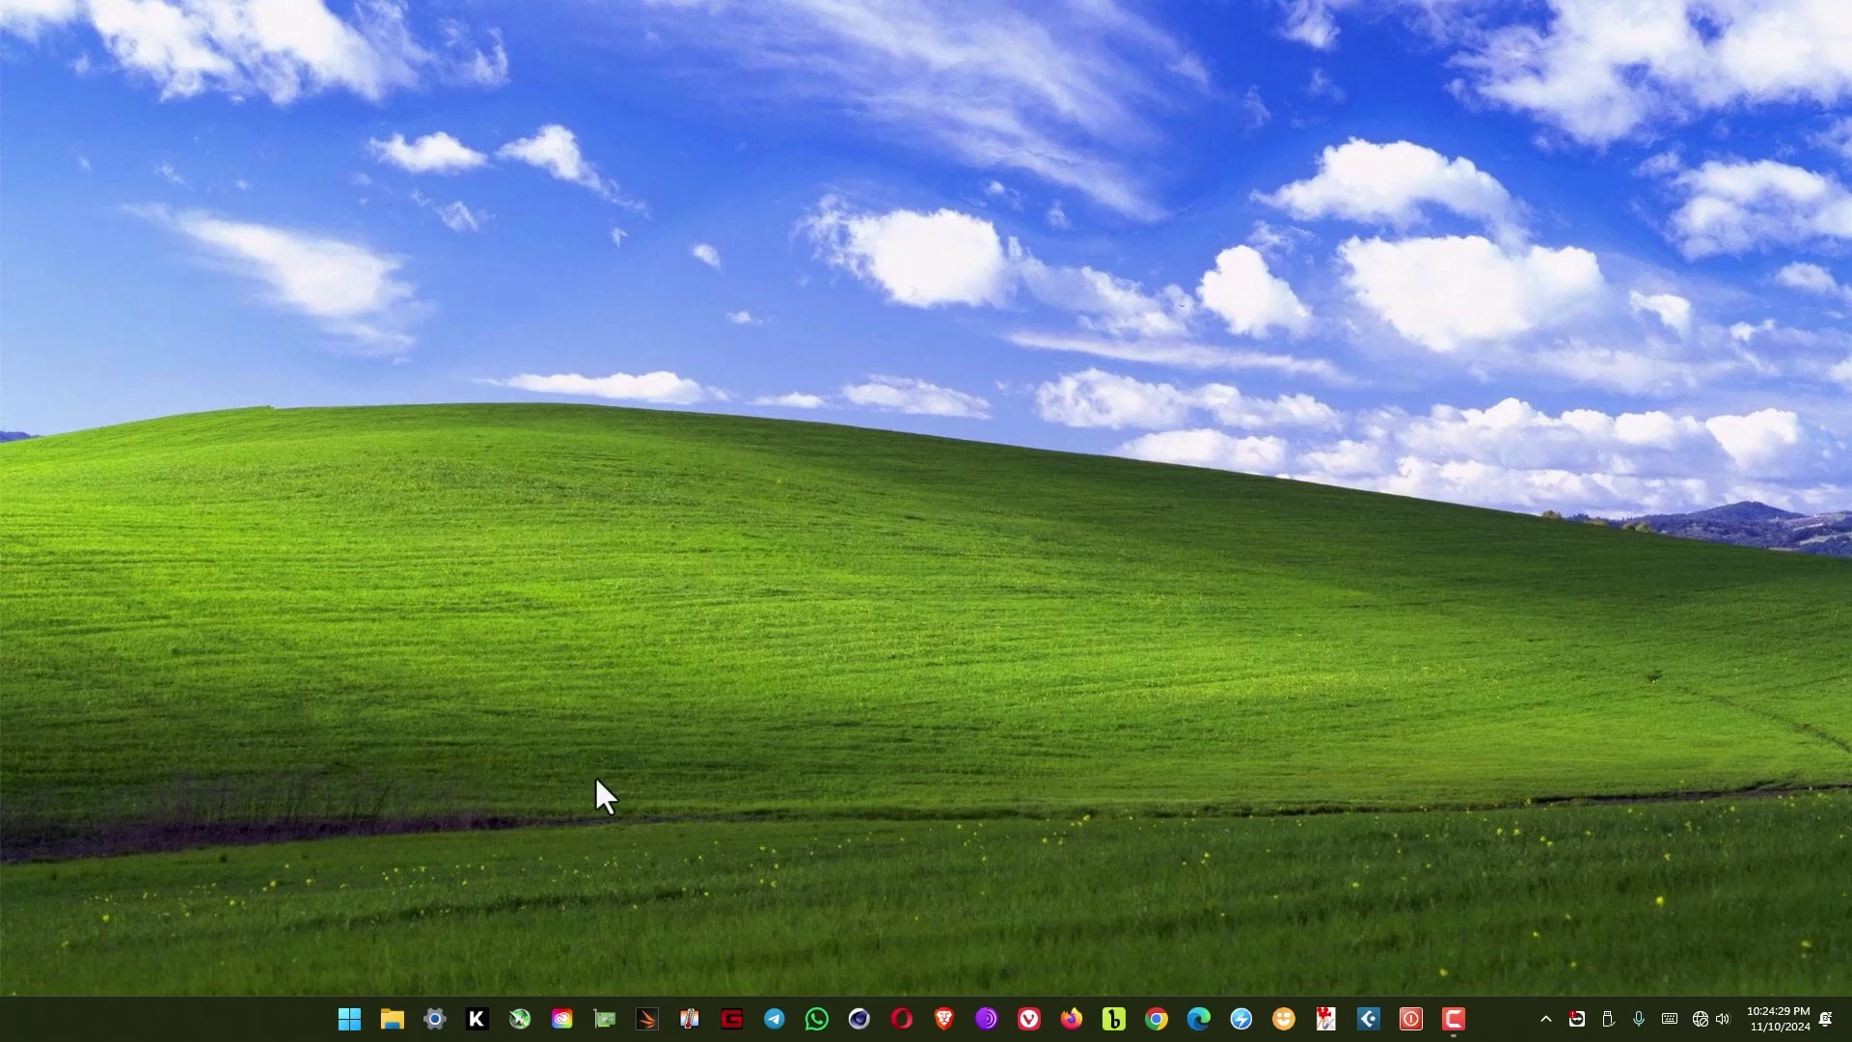
- Search for 'ADOBE AFTER EFFECTS 2025' and launch the best-match app
left_click(344, 1028)
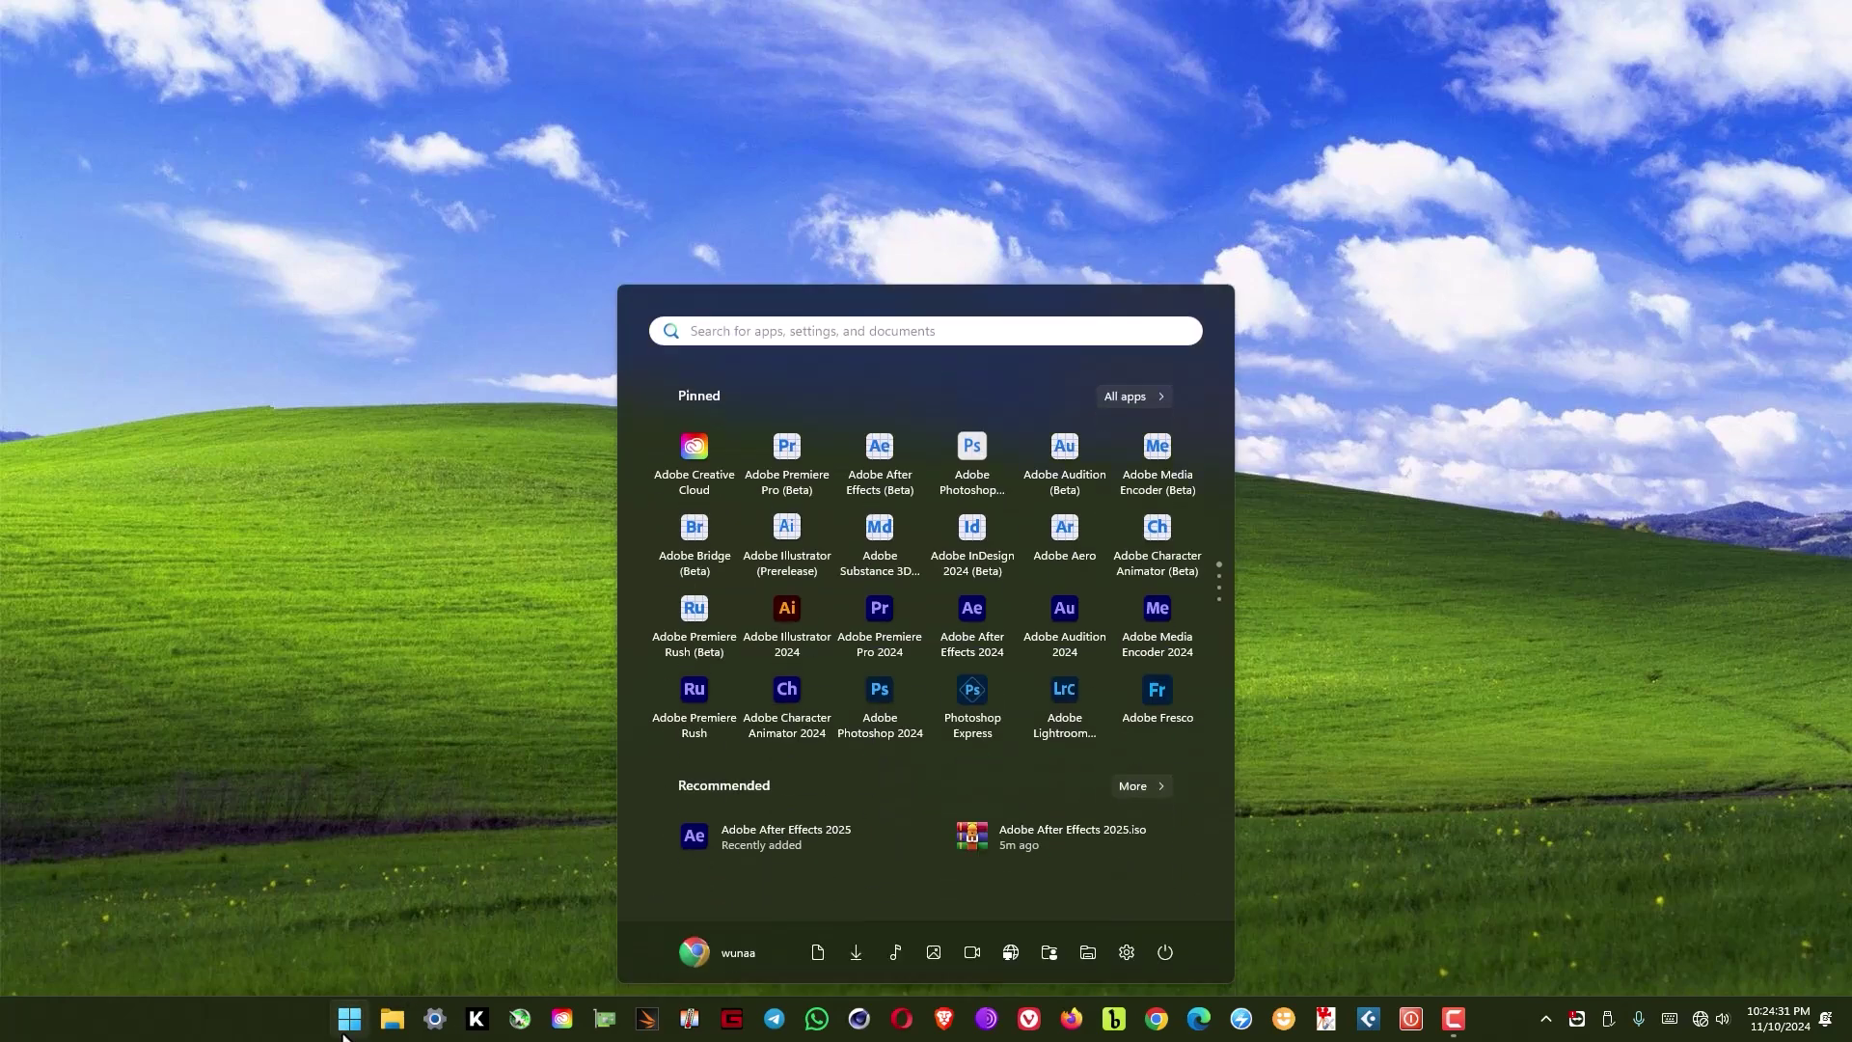
type("ADOBE A")
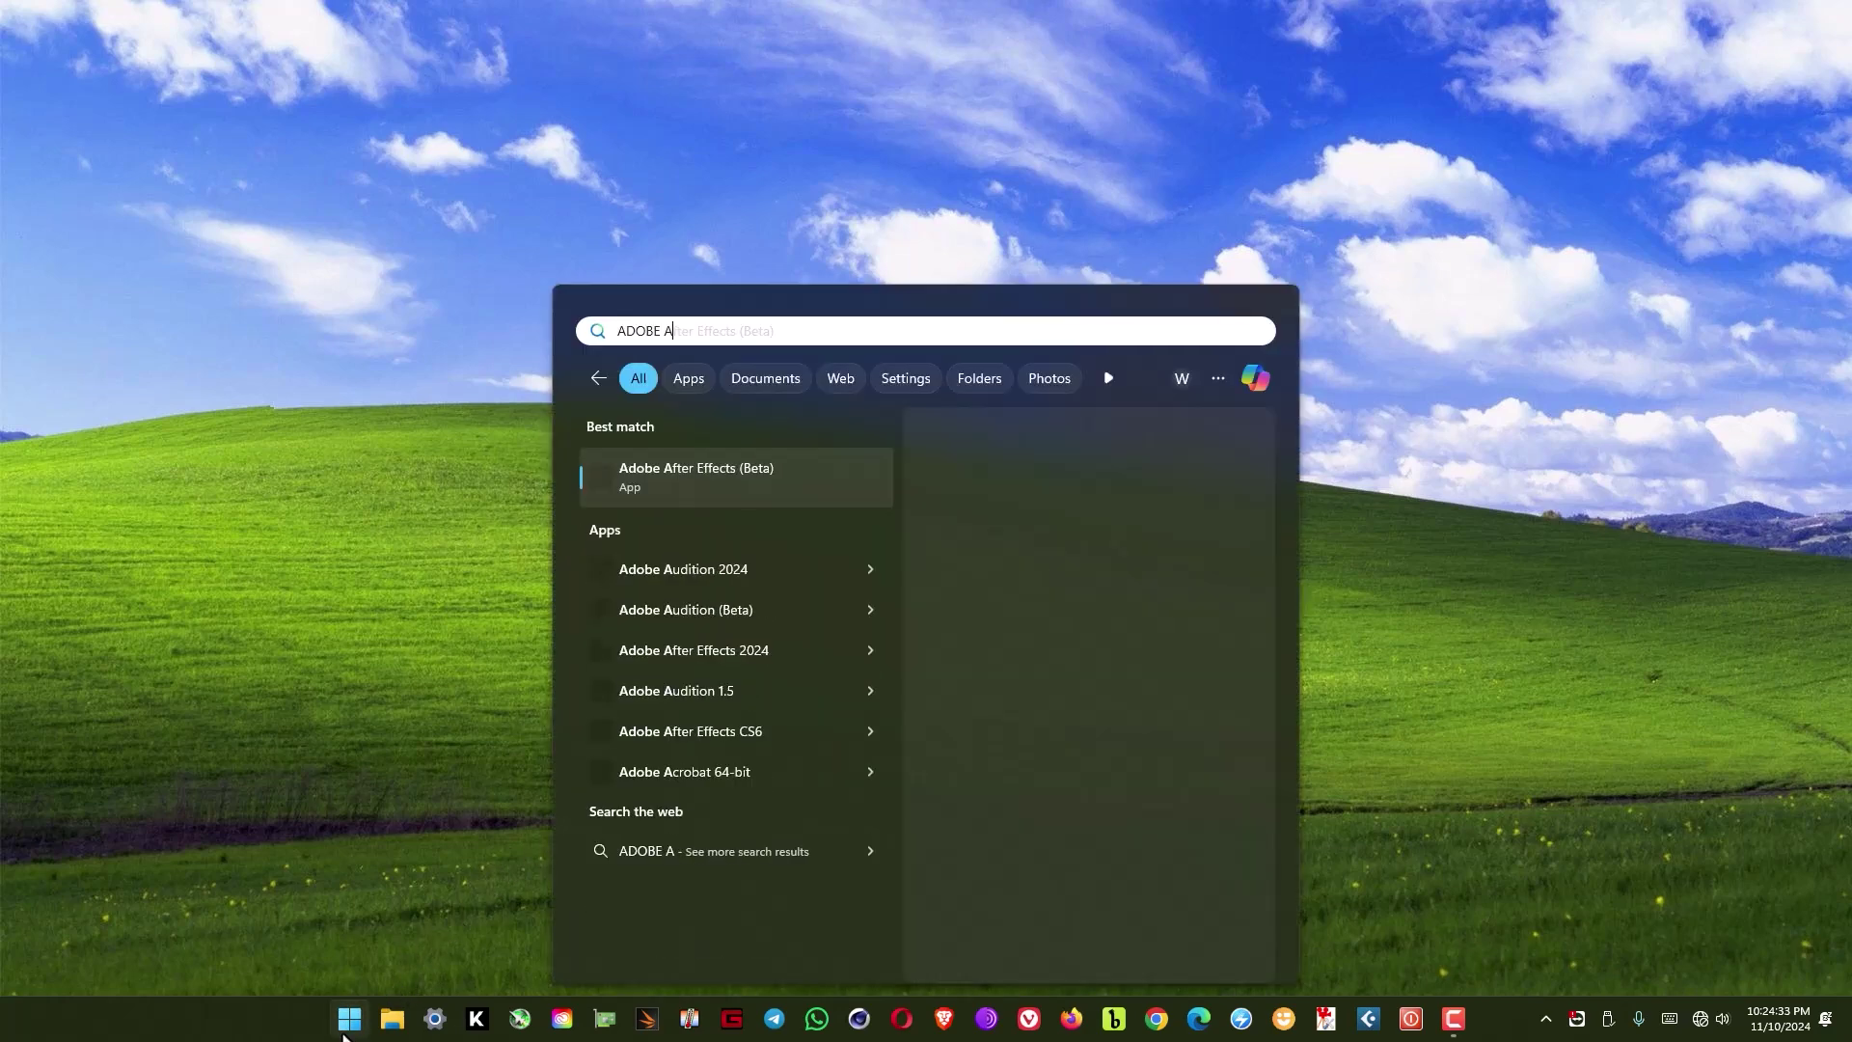
type("FTER")
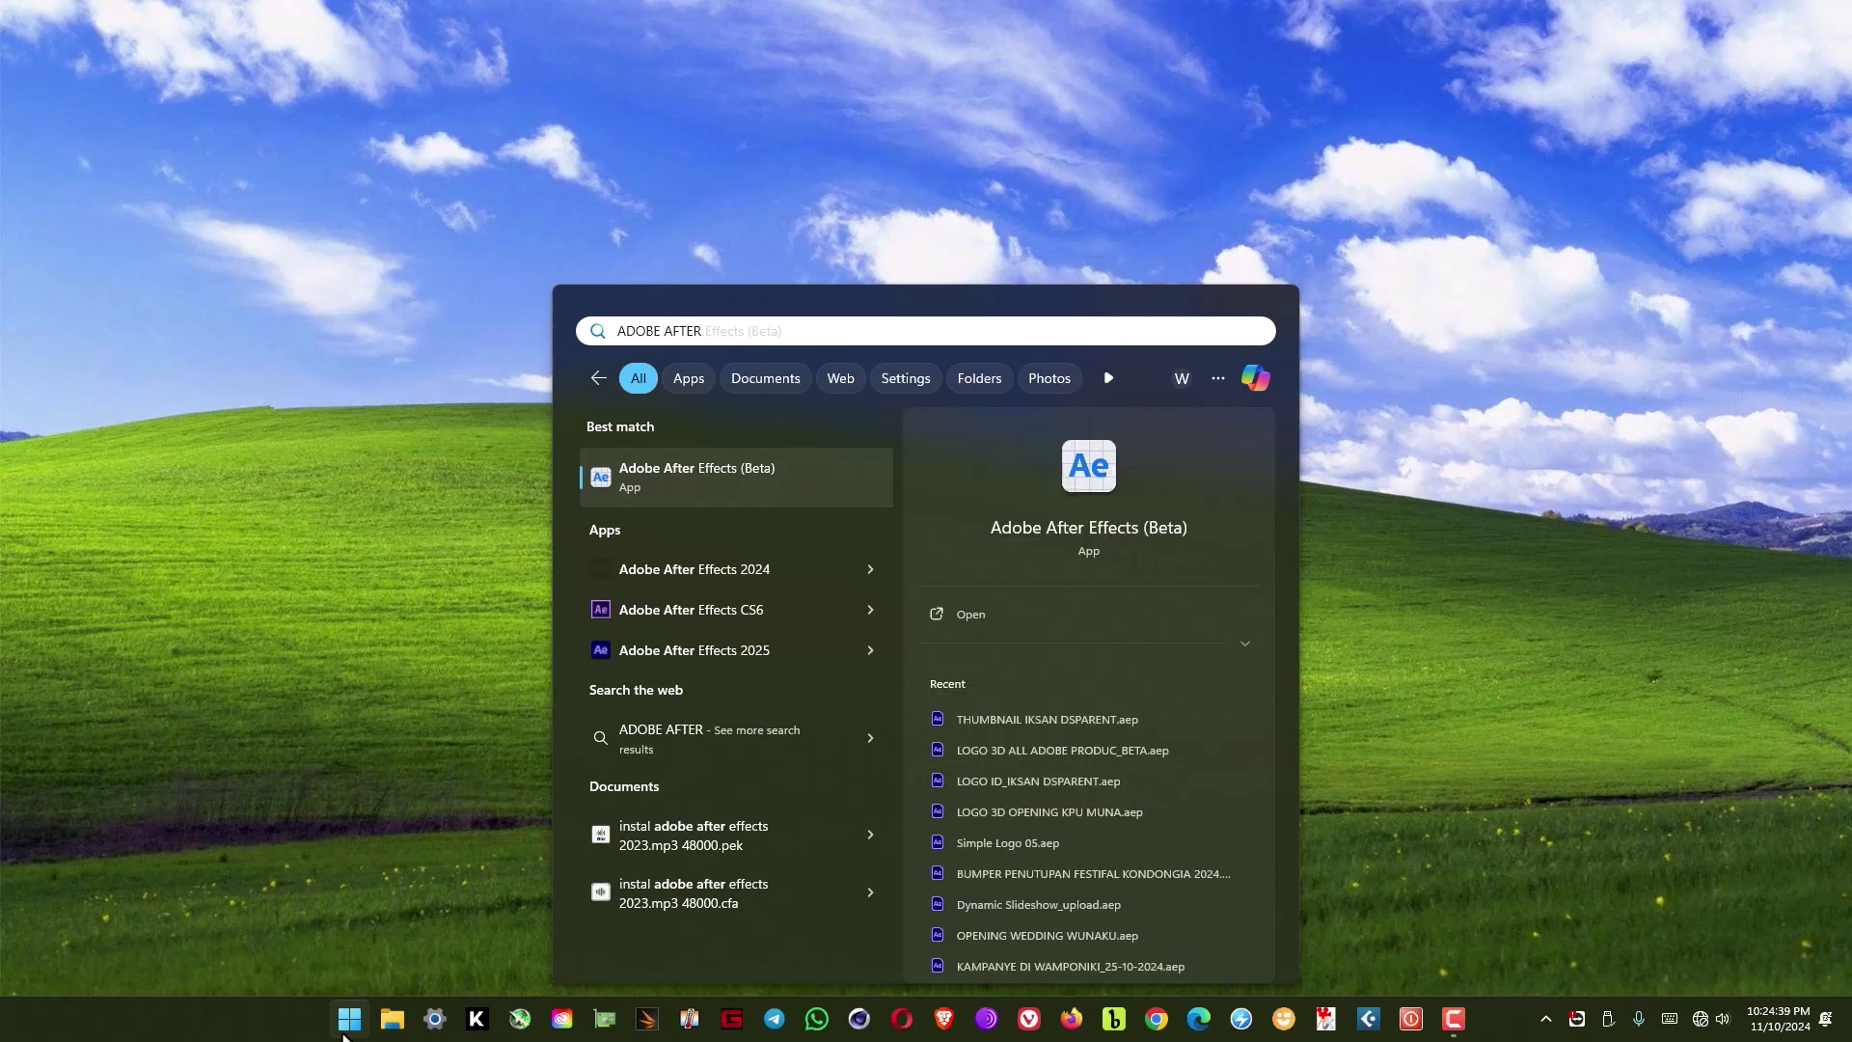
type(" EFFEC")
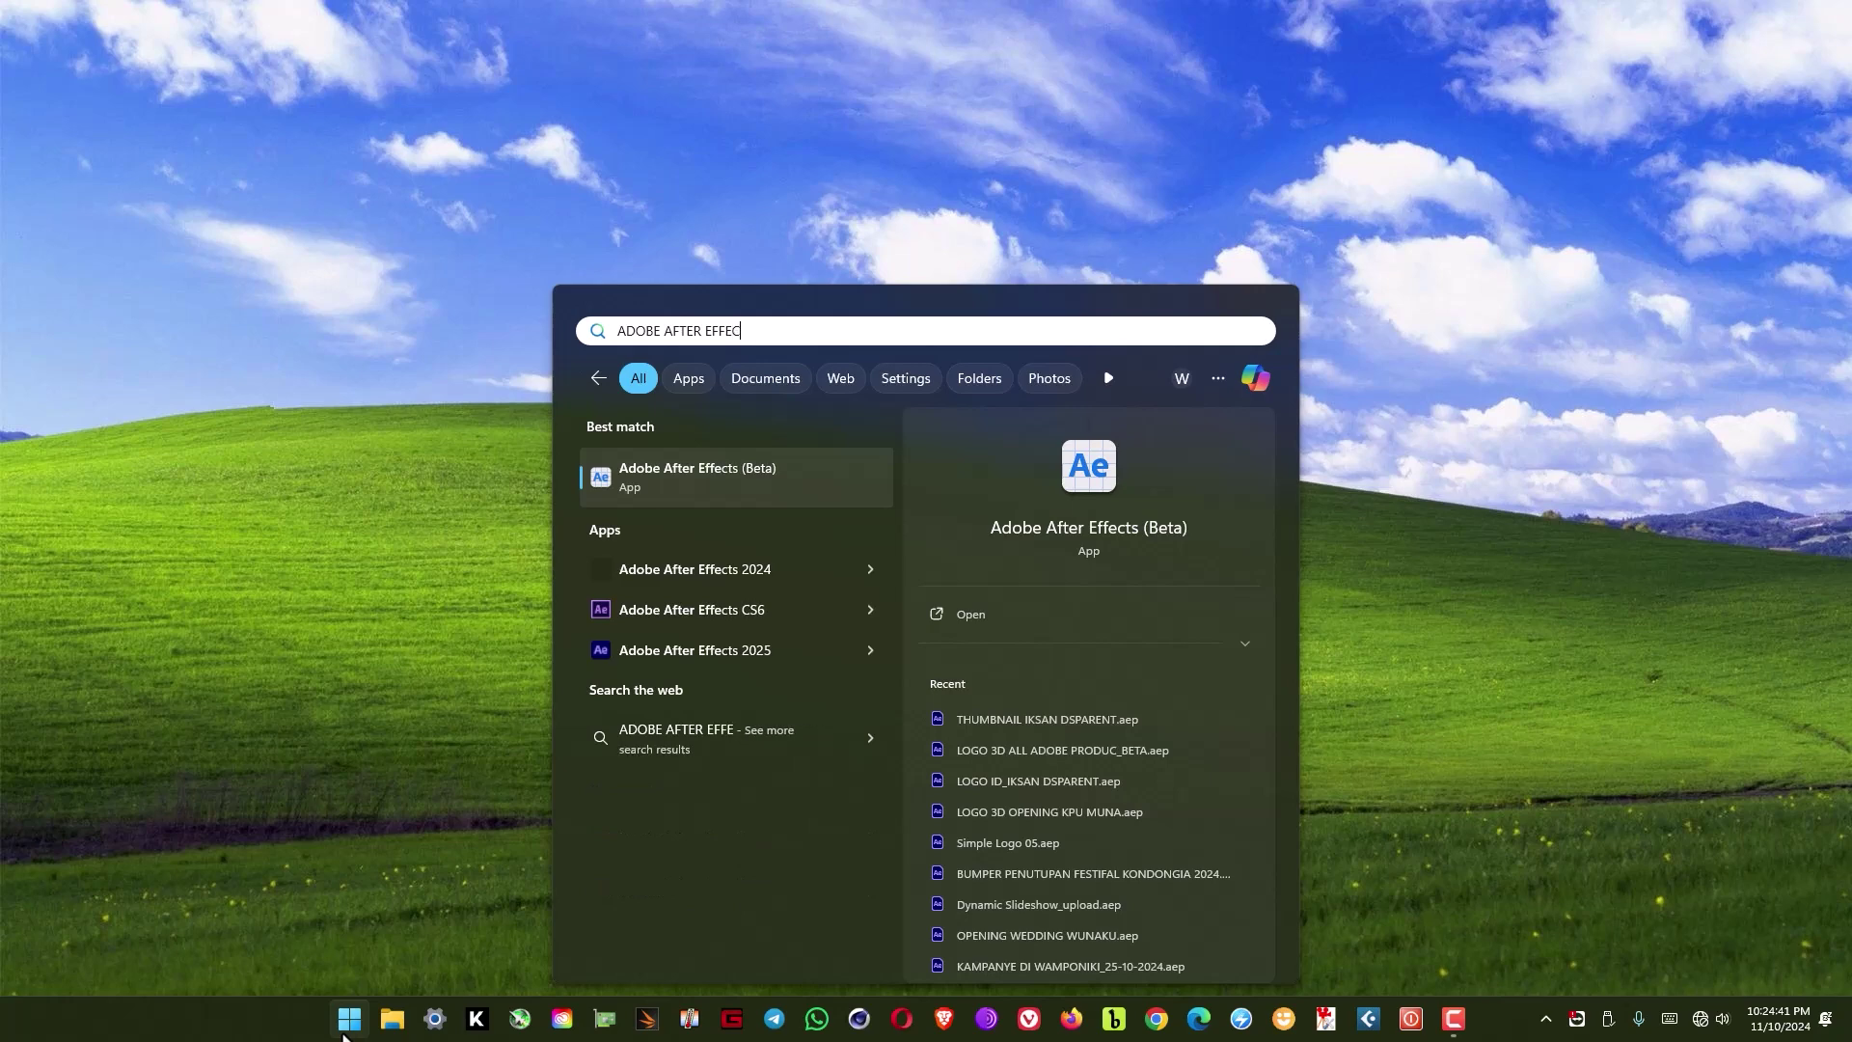
type("TS ")
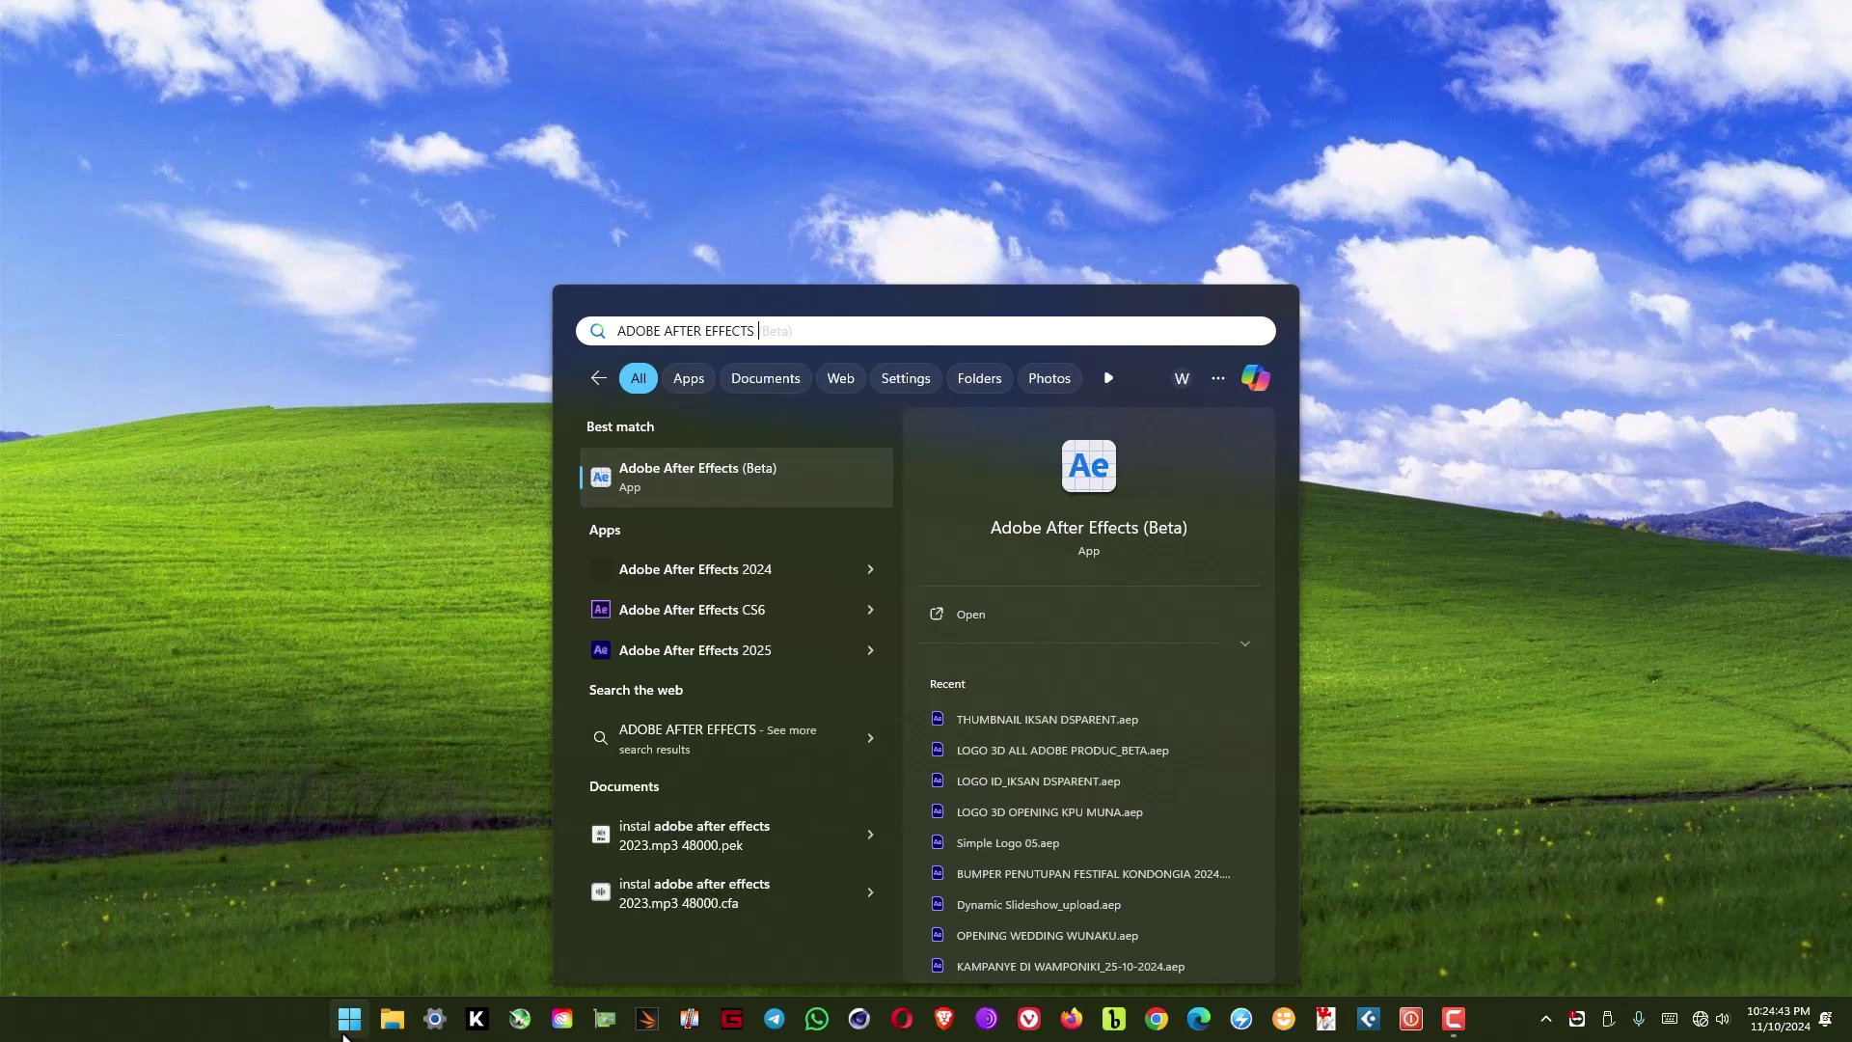
type("202")
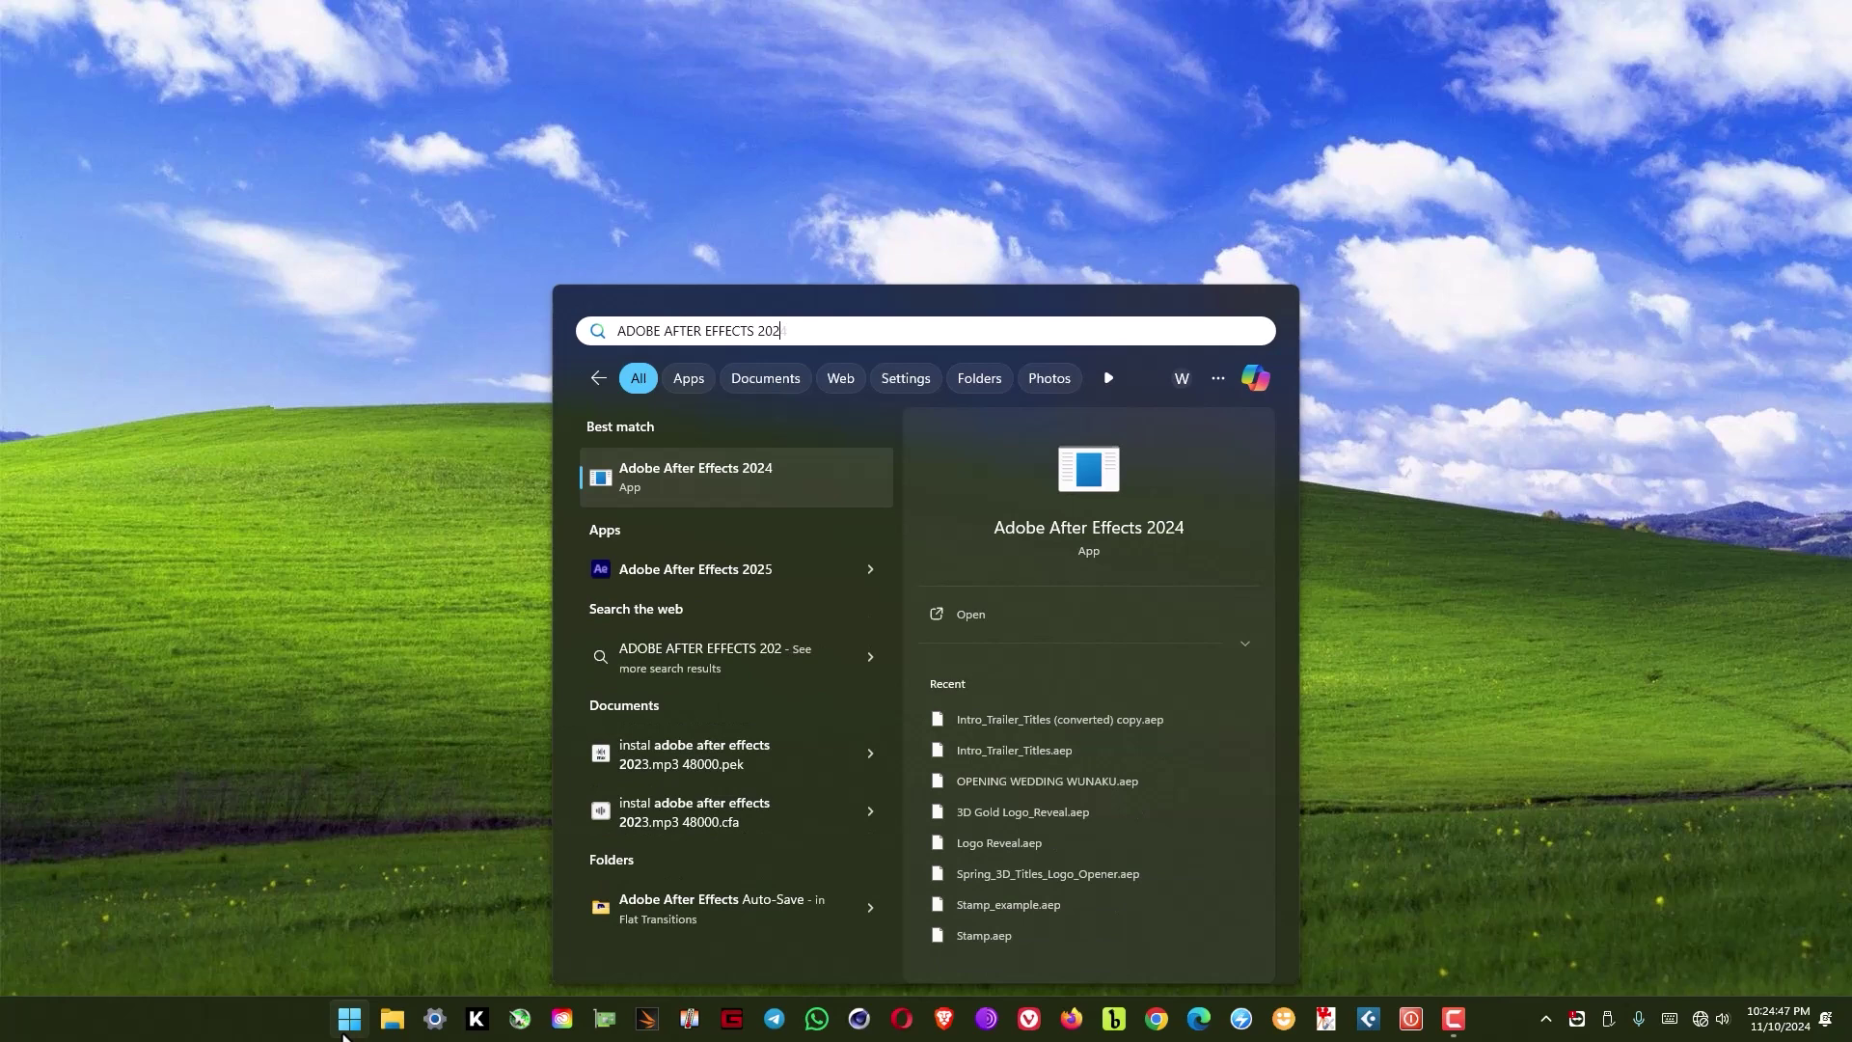
type("5")
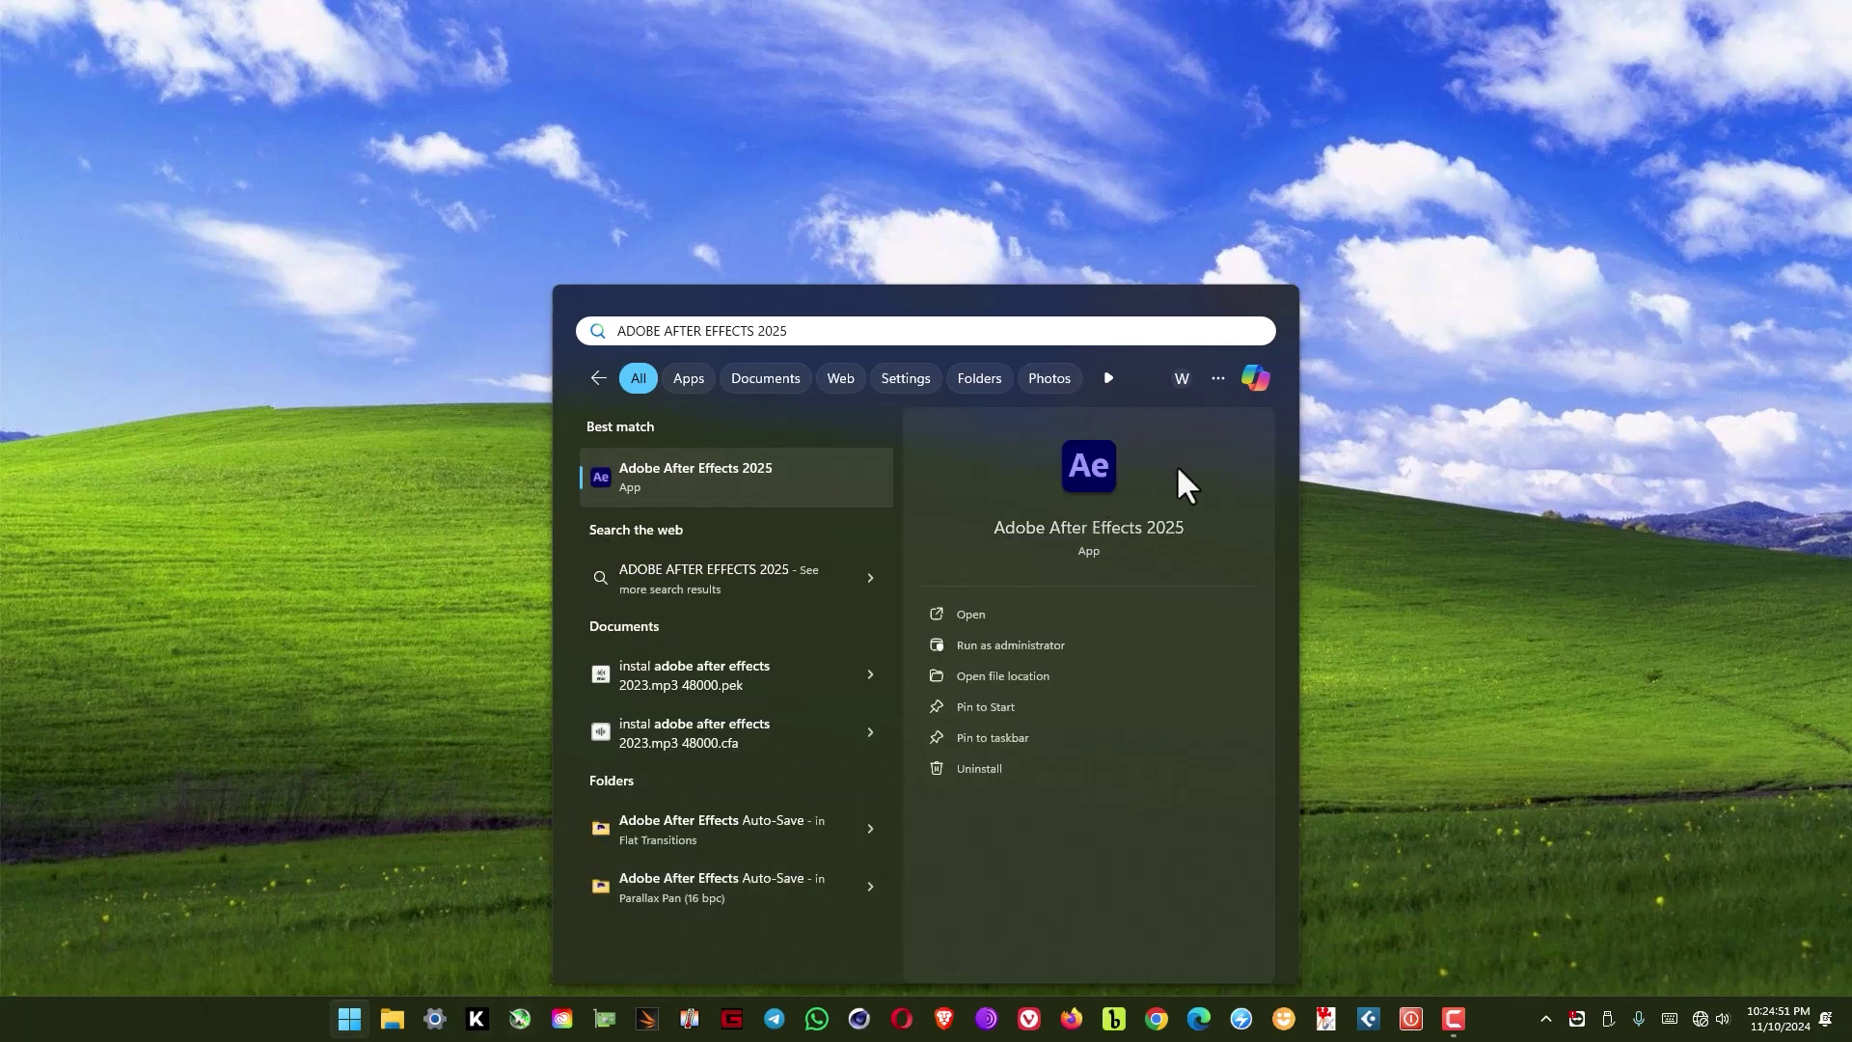
left_click(1089, 473)
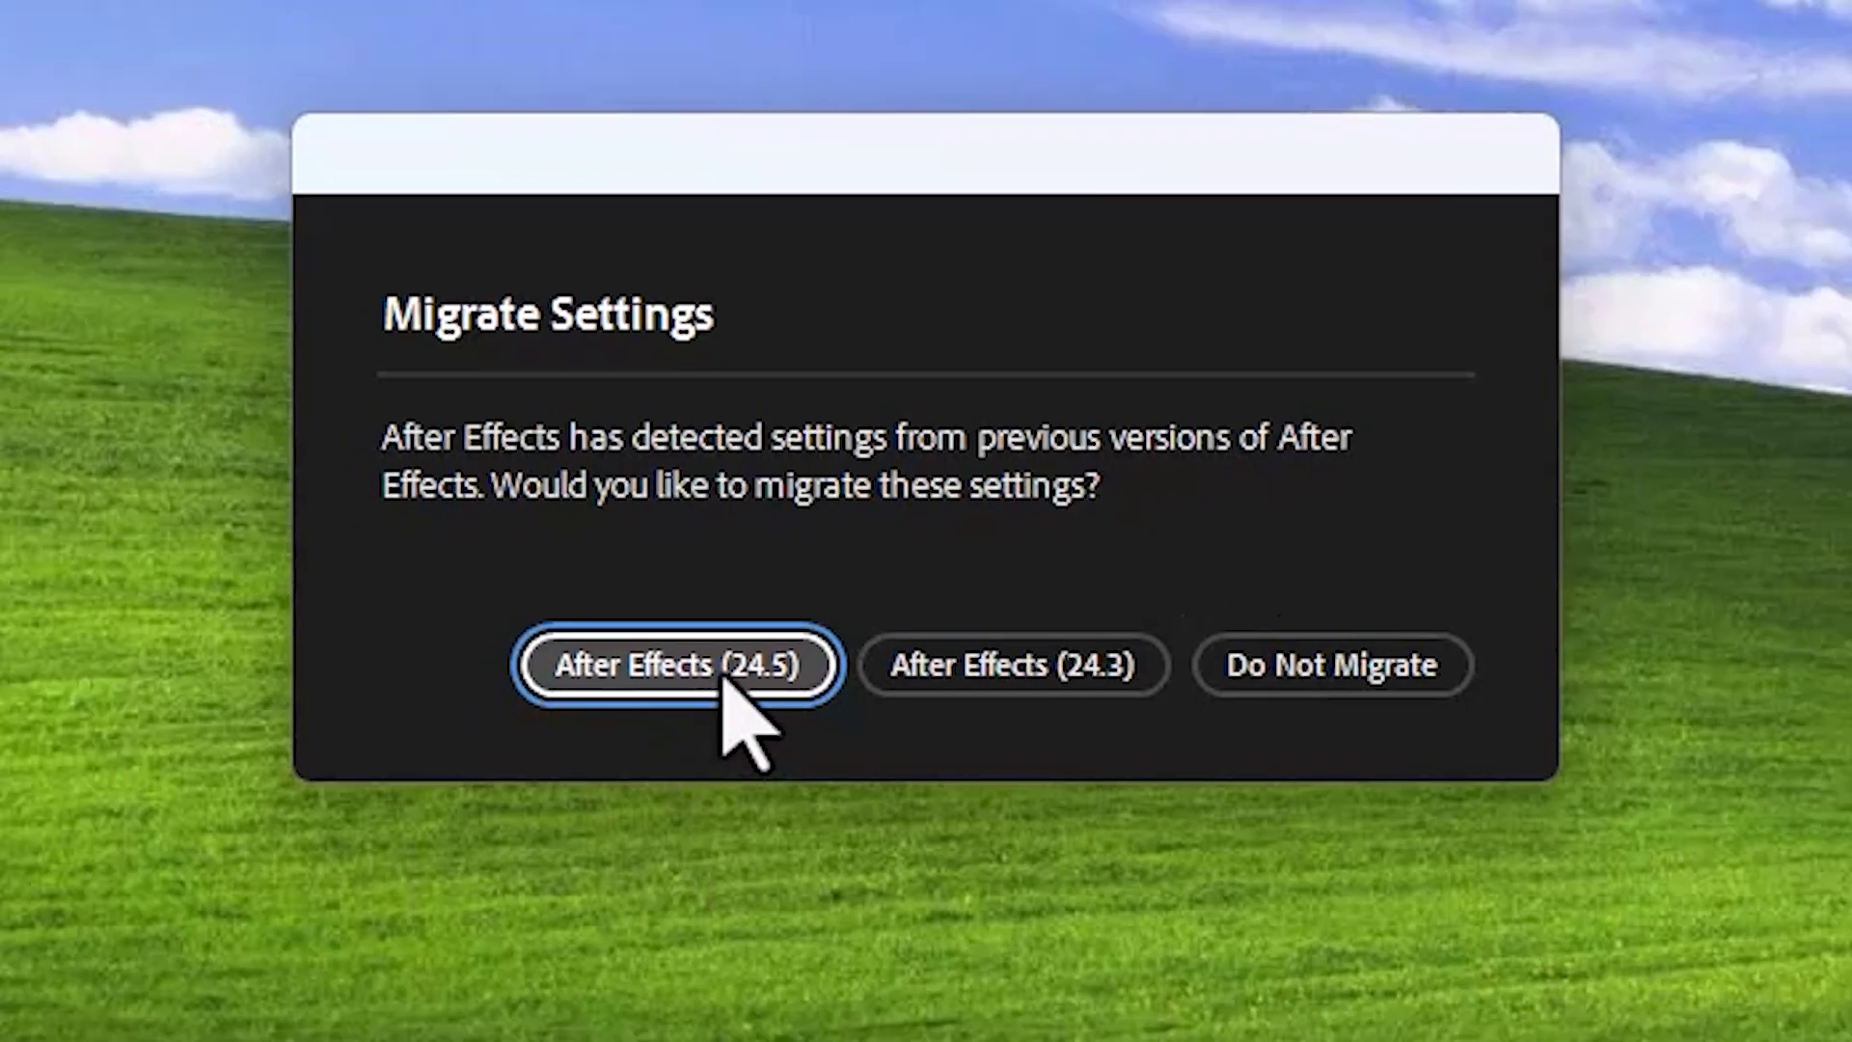
- Migrate settings from After Effects 24.5 so the Home screen with recent projects loads
left_click(723, 676)
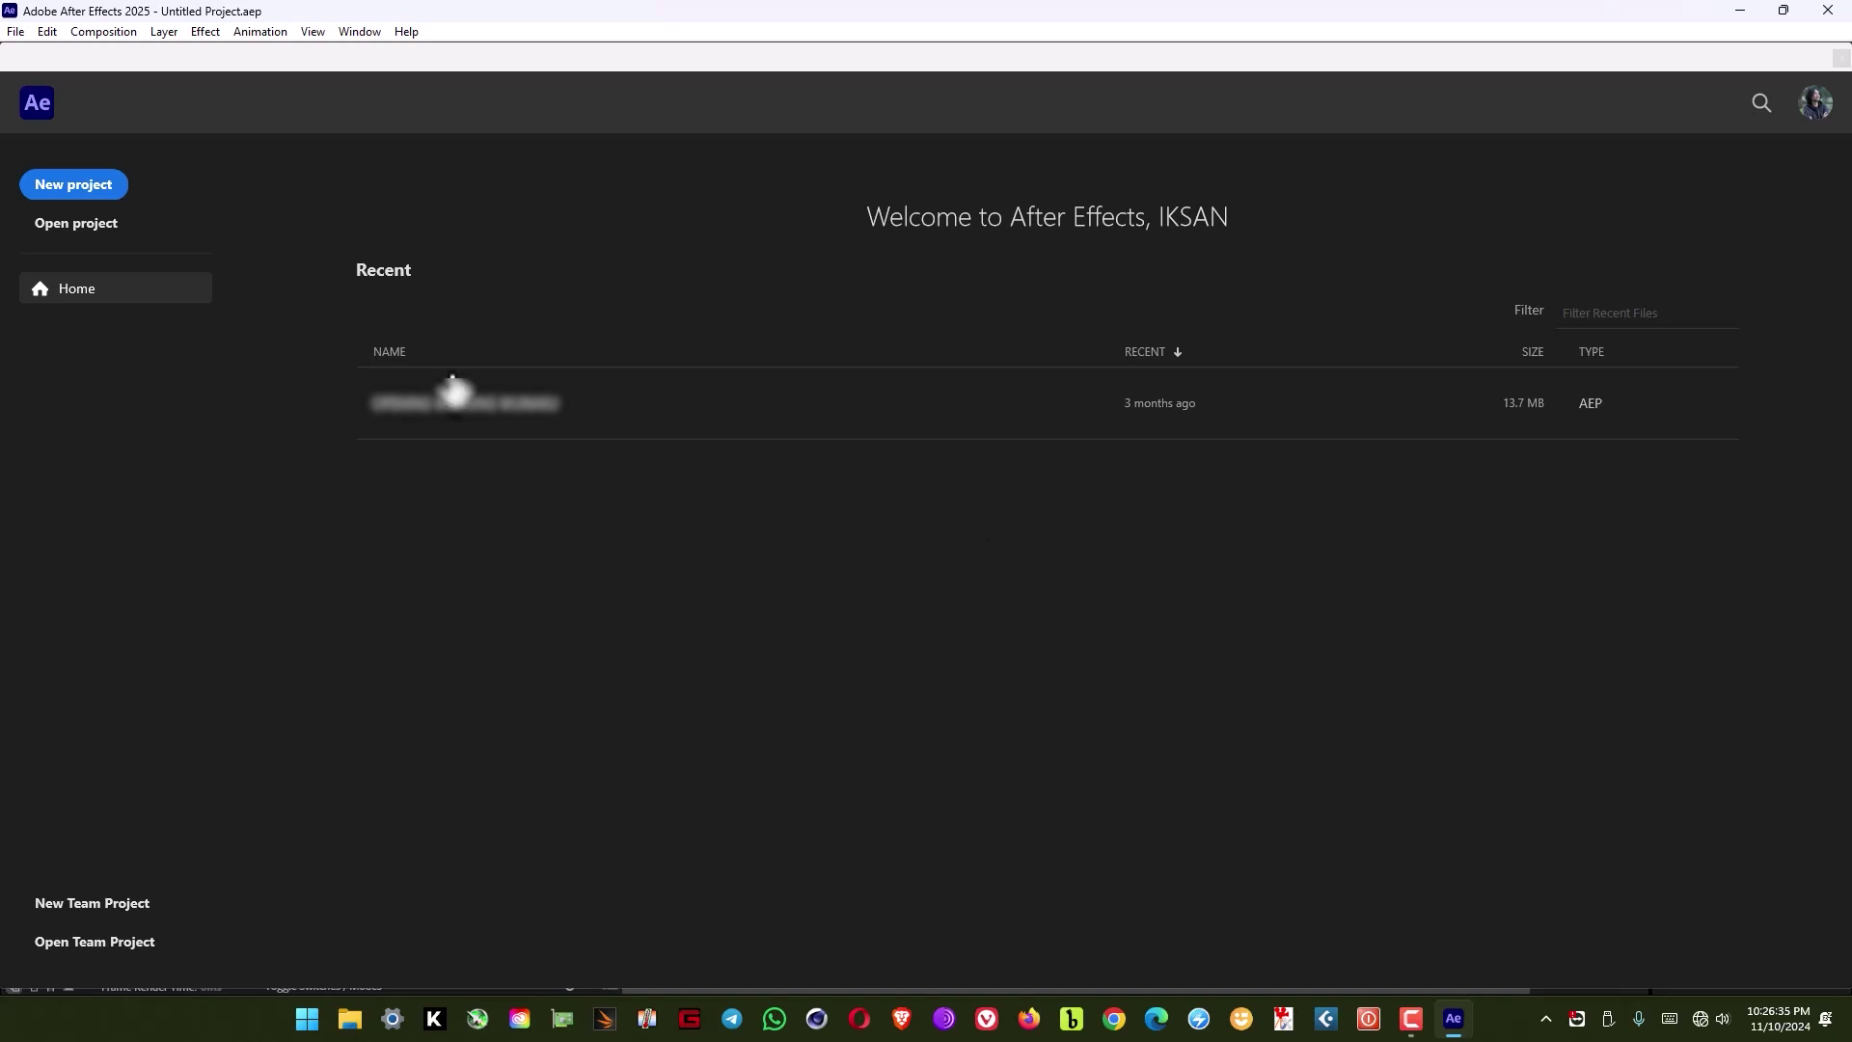
- Start a new project and add Comp 1, an HD 1920x1080 29.97 fps composition
left_click(81, 195)
left_click(767, 848)
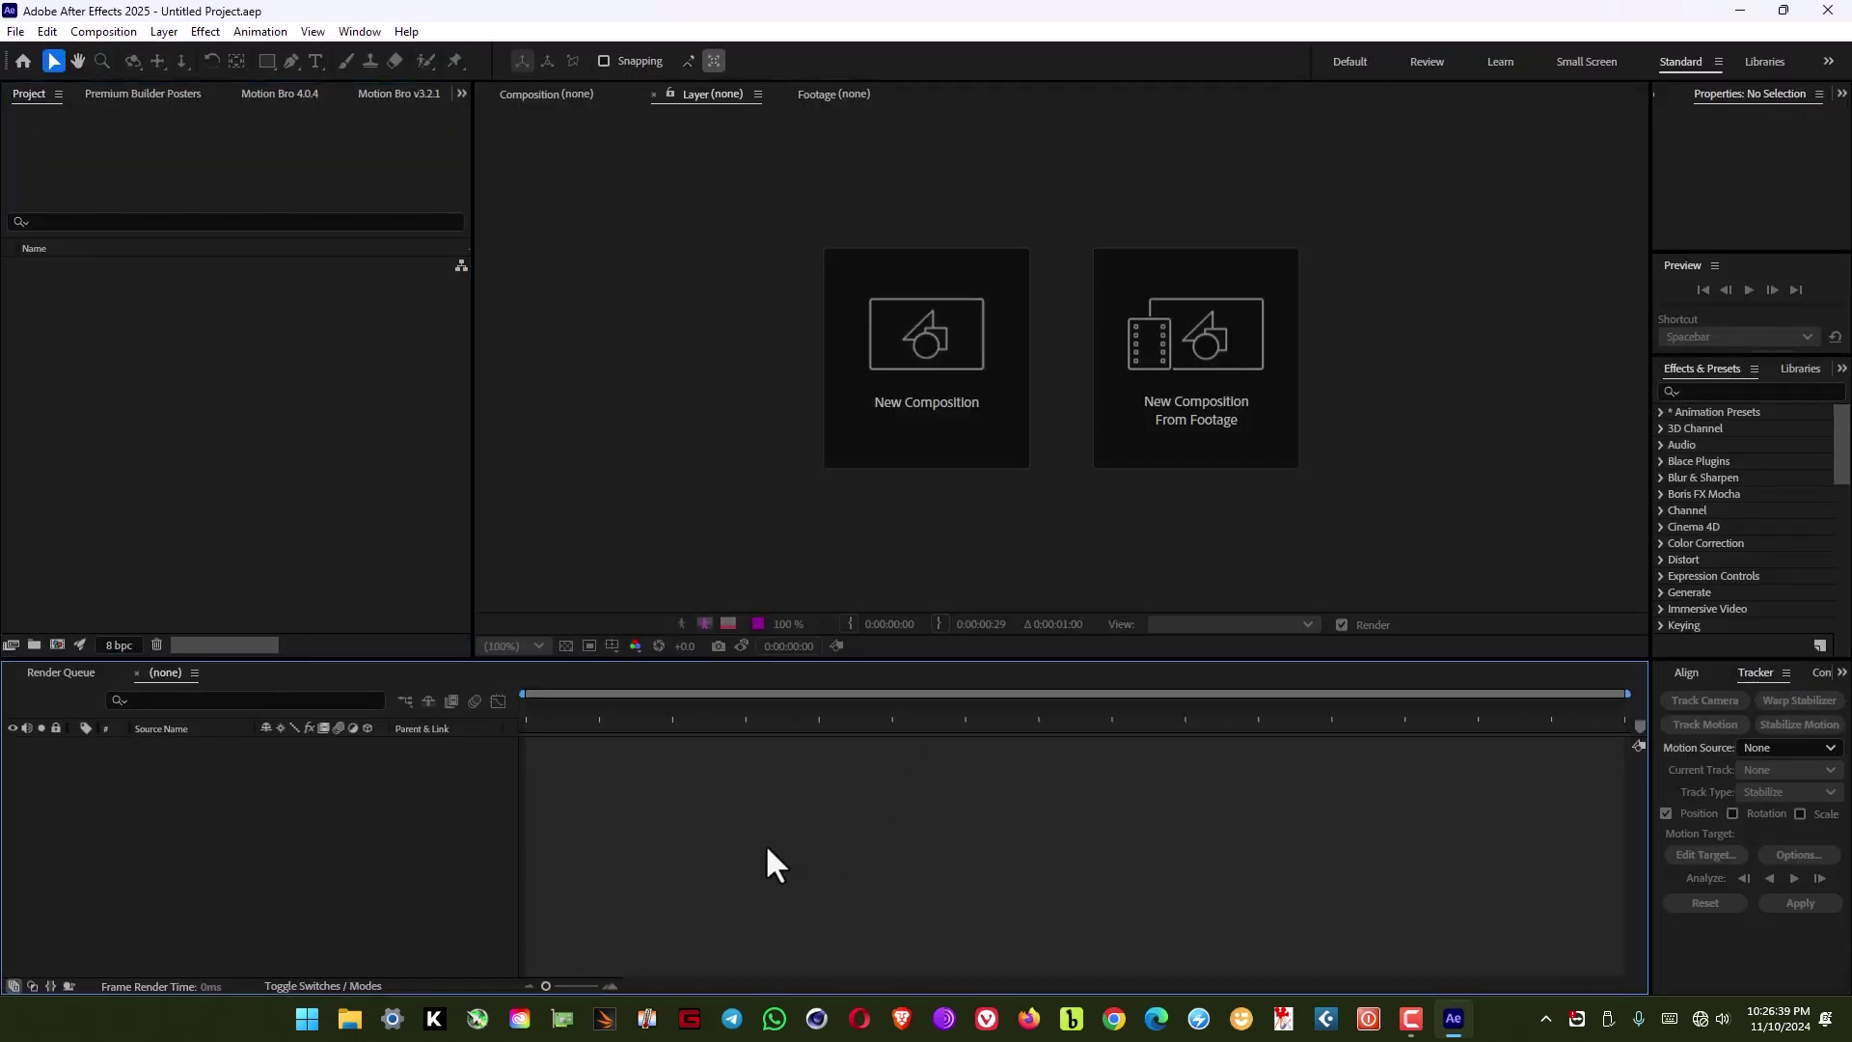
key("ctrl+n")
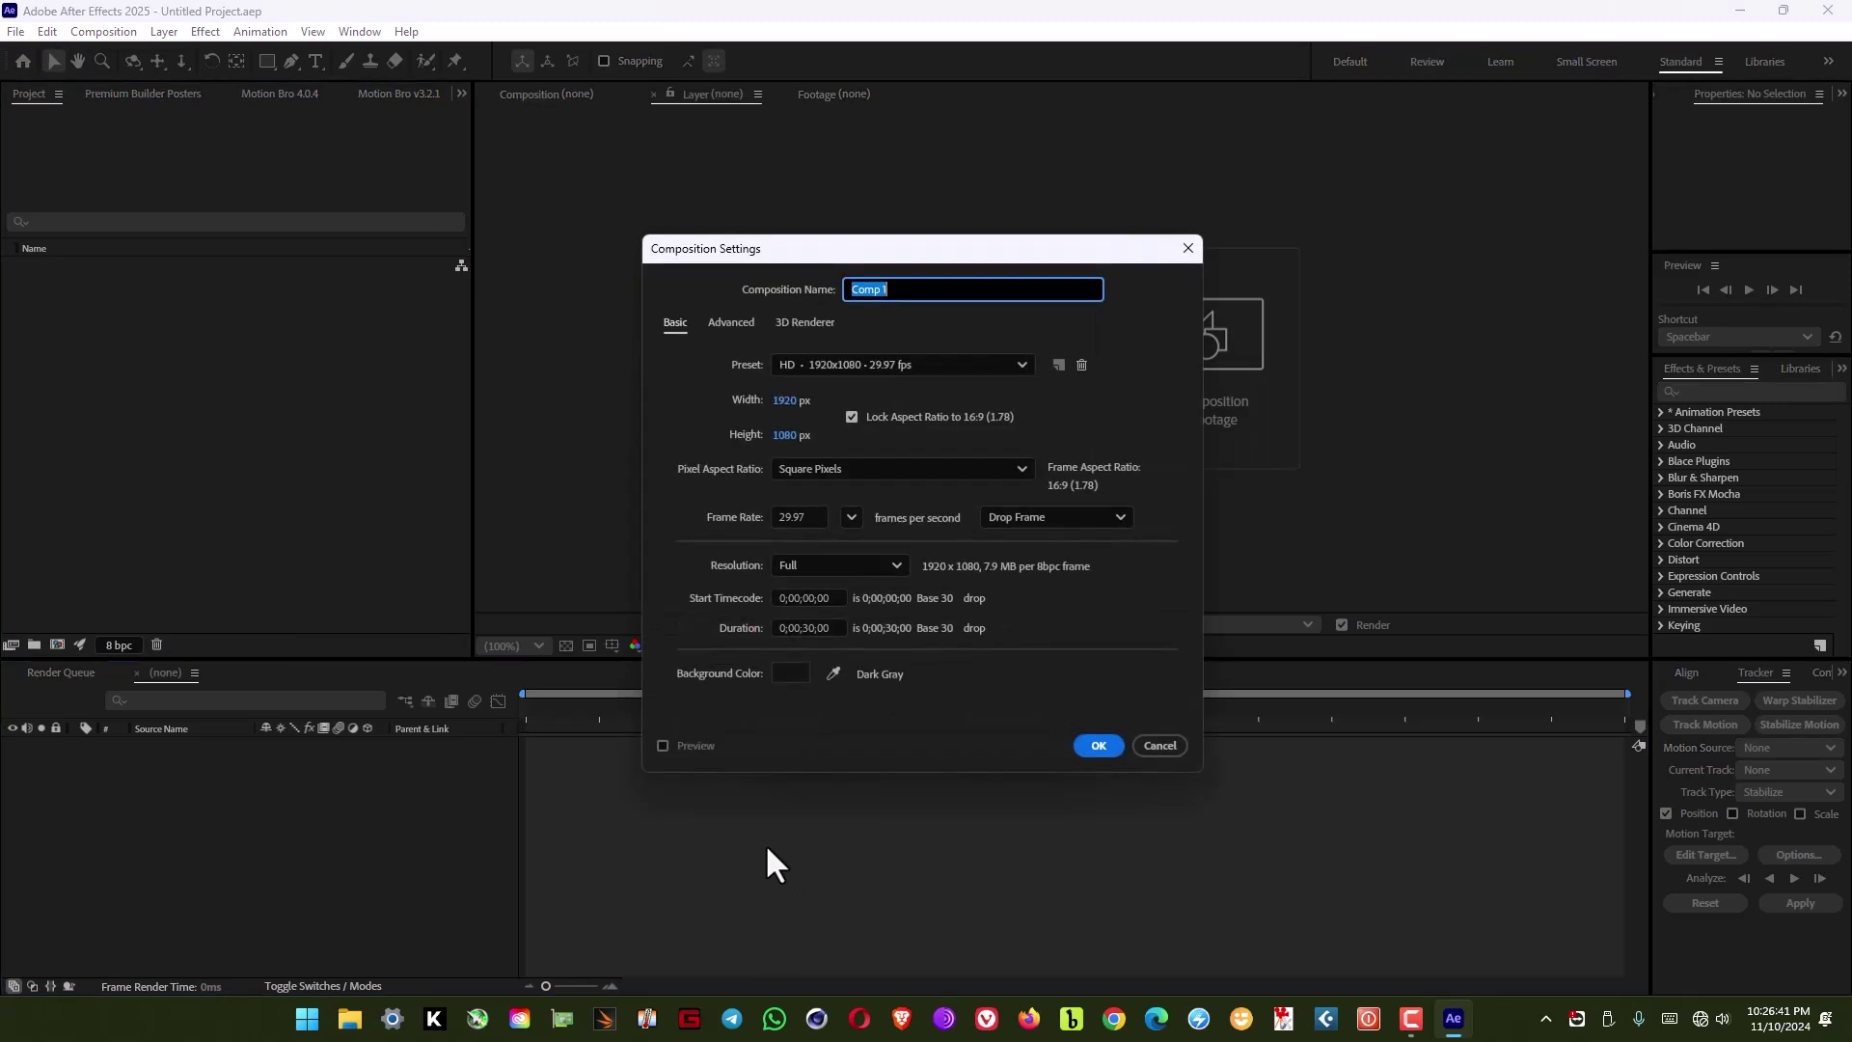
left_click(1100, 744)
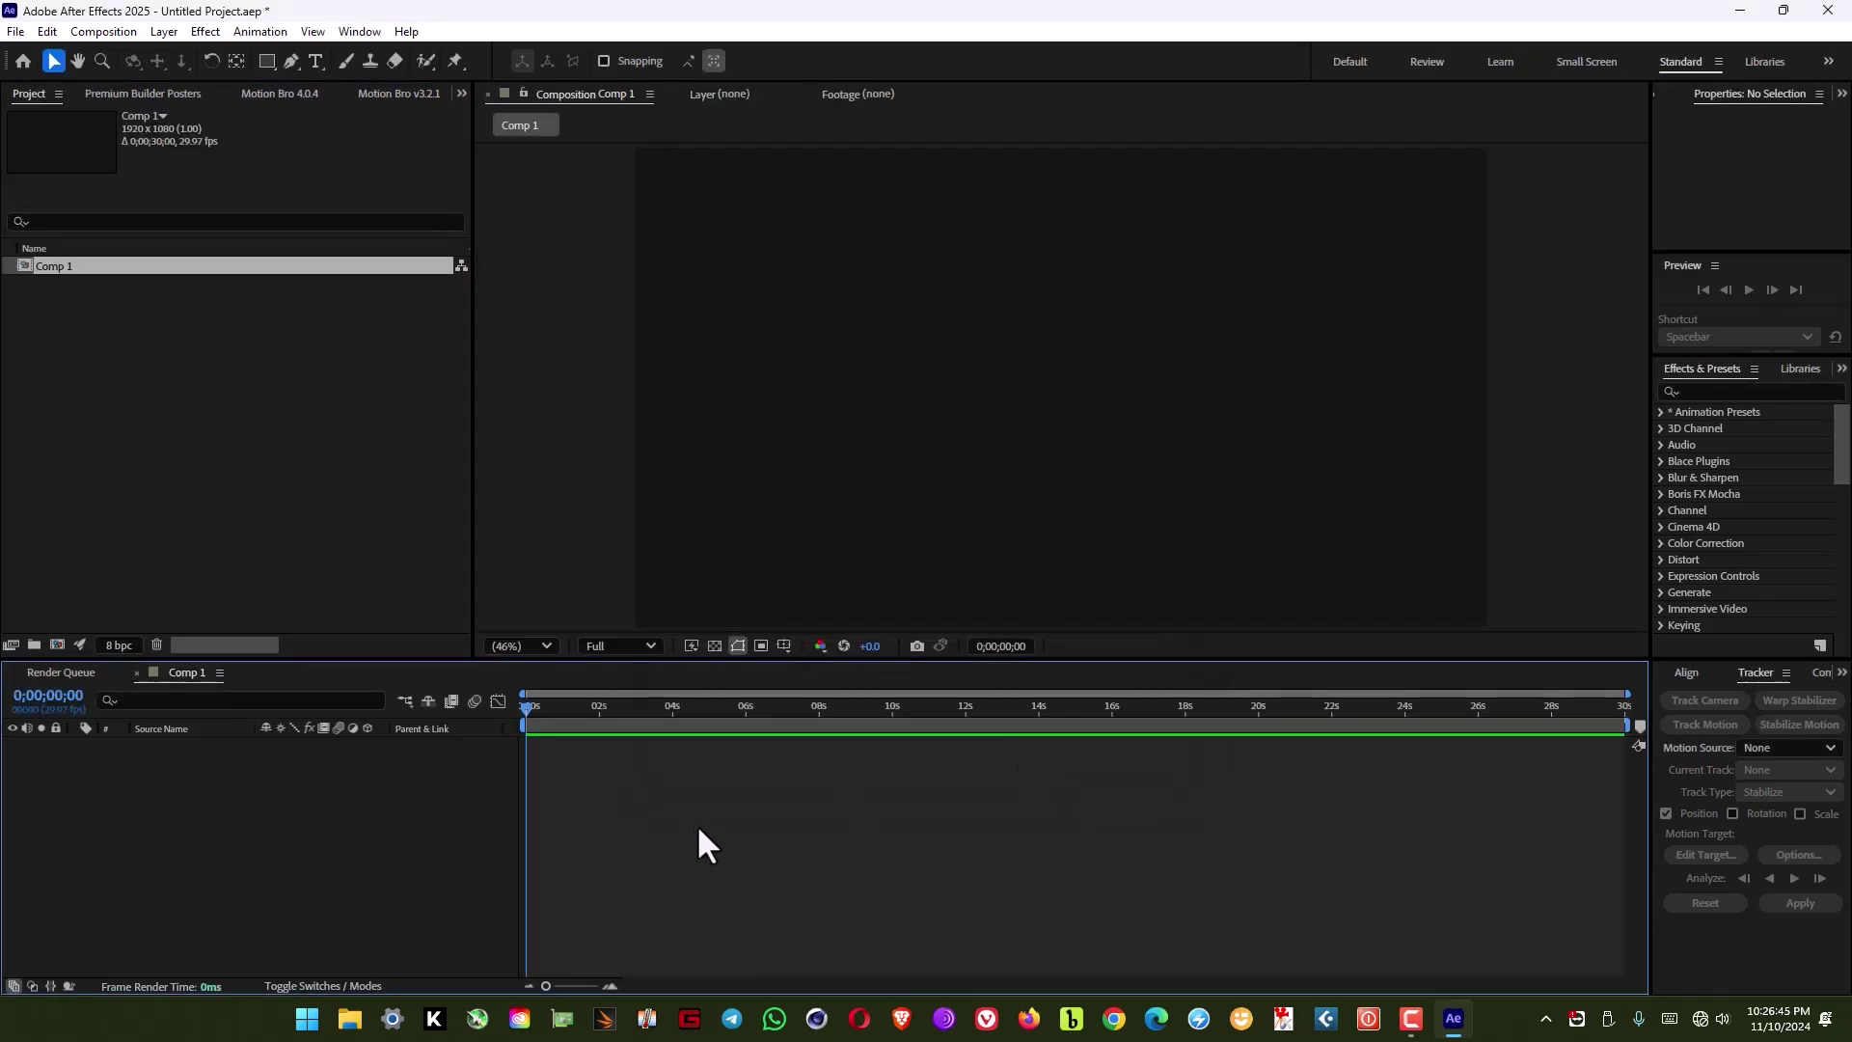
left_click(245, 483)
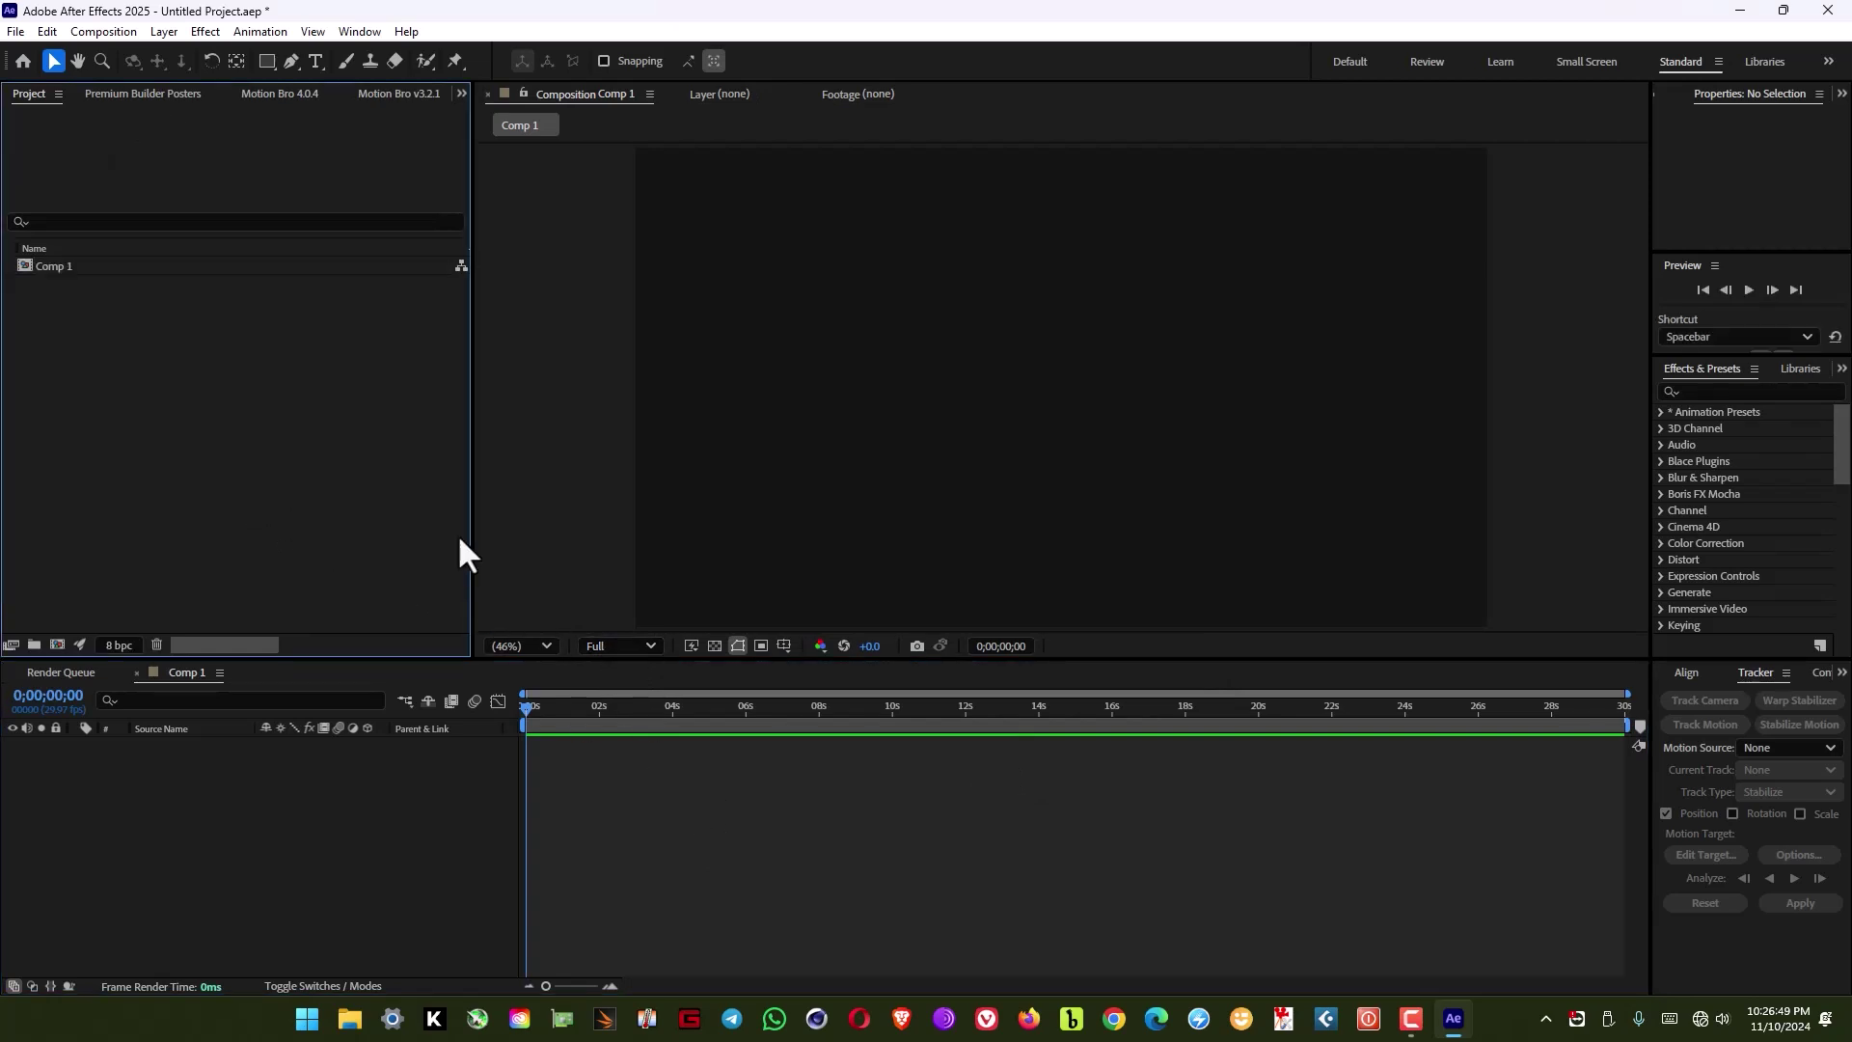
- Create a text layer in the viewer reading THANKS FOR WATCHING
left_click(316, 61)
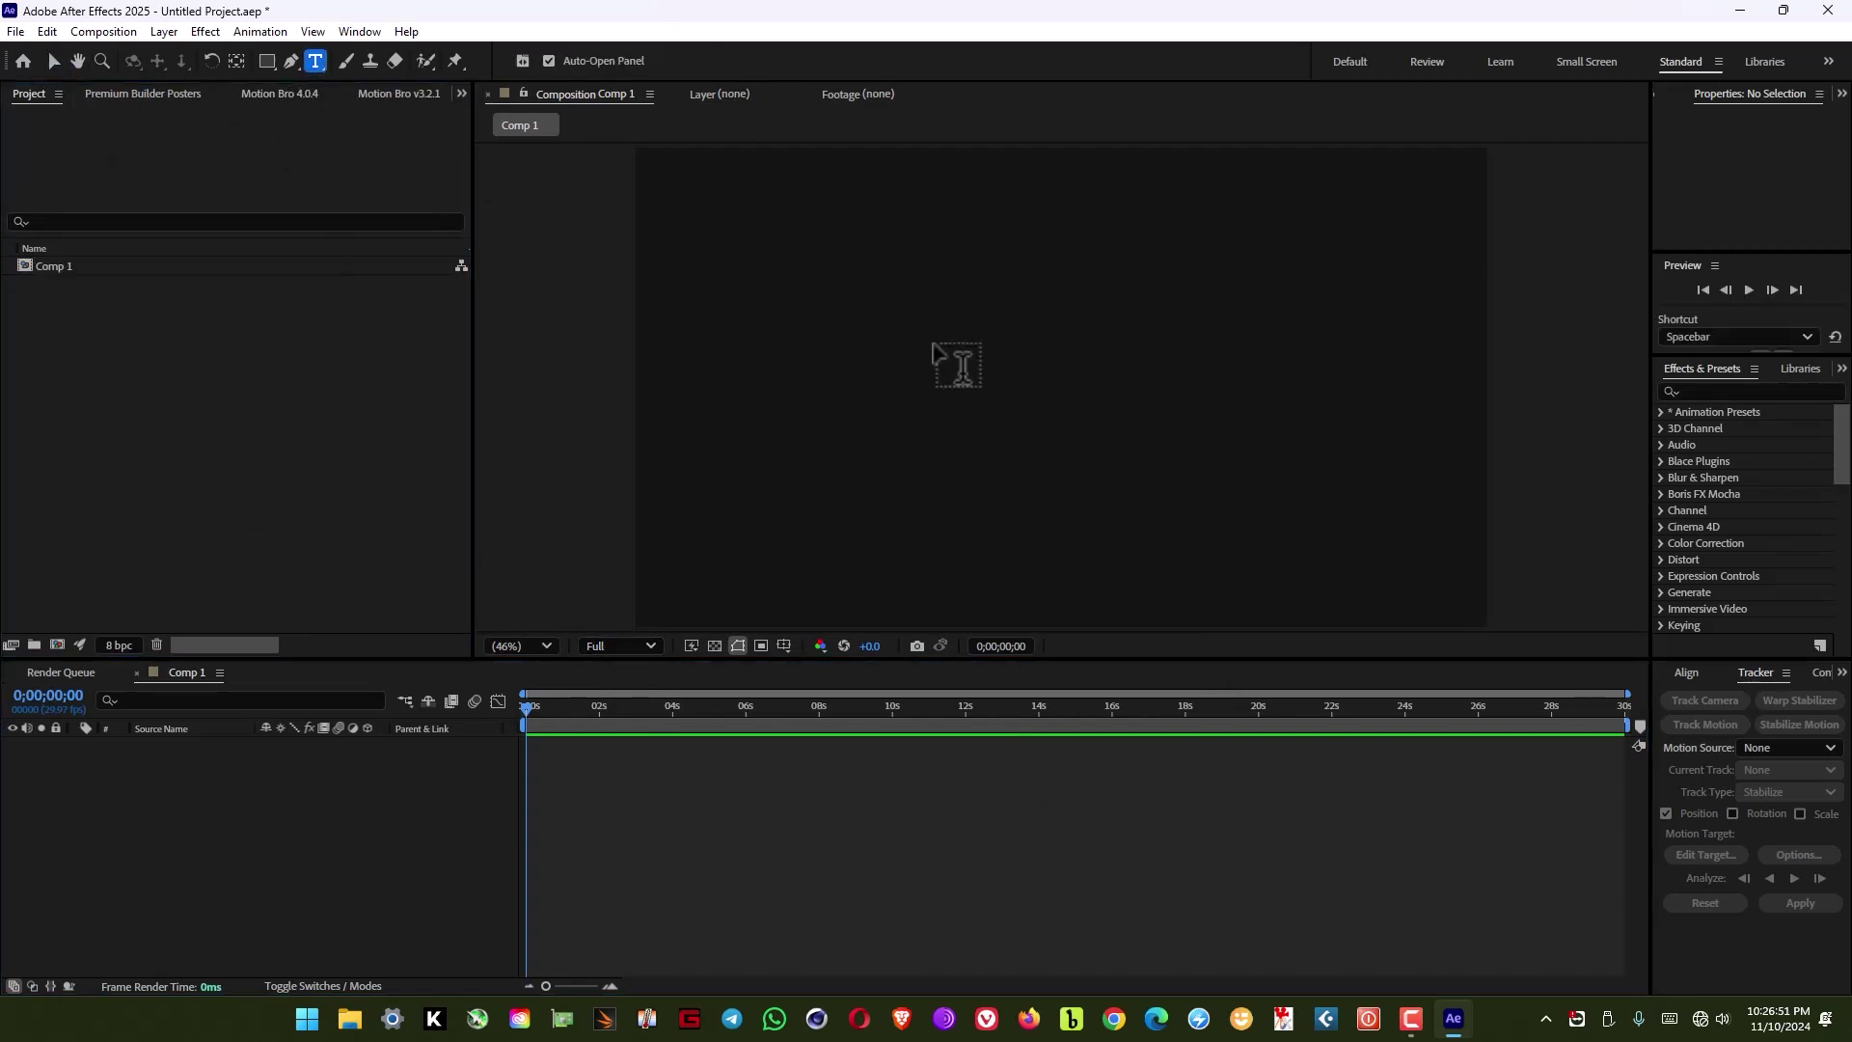
left_click(977, 379)
type("T")
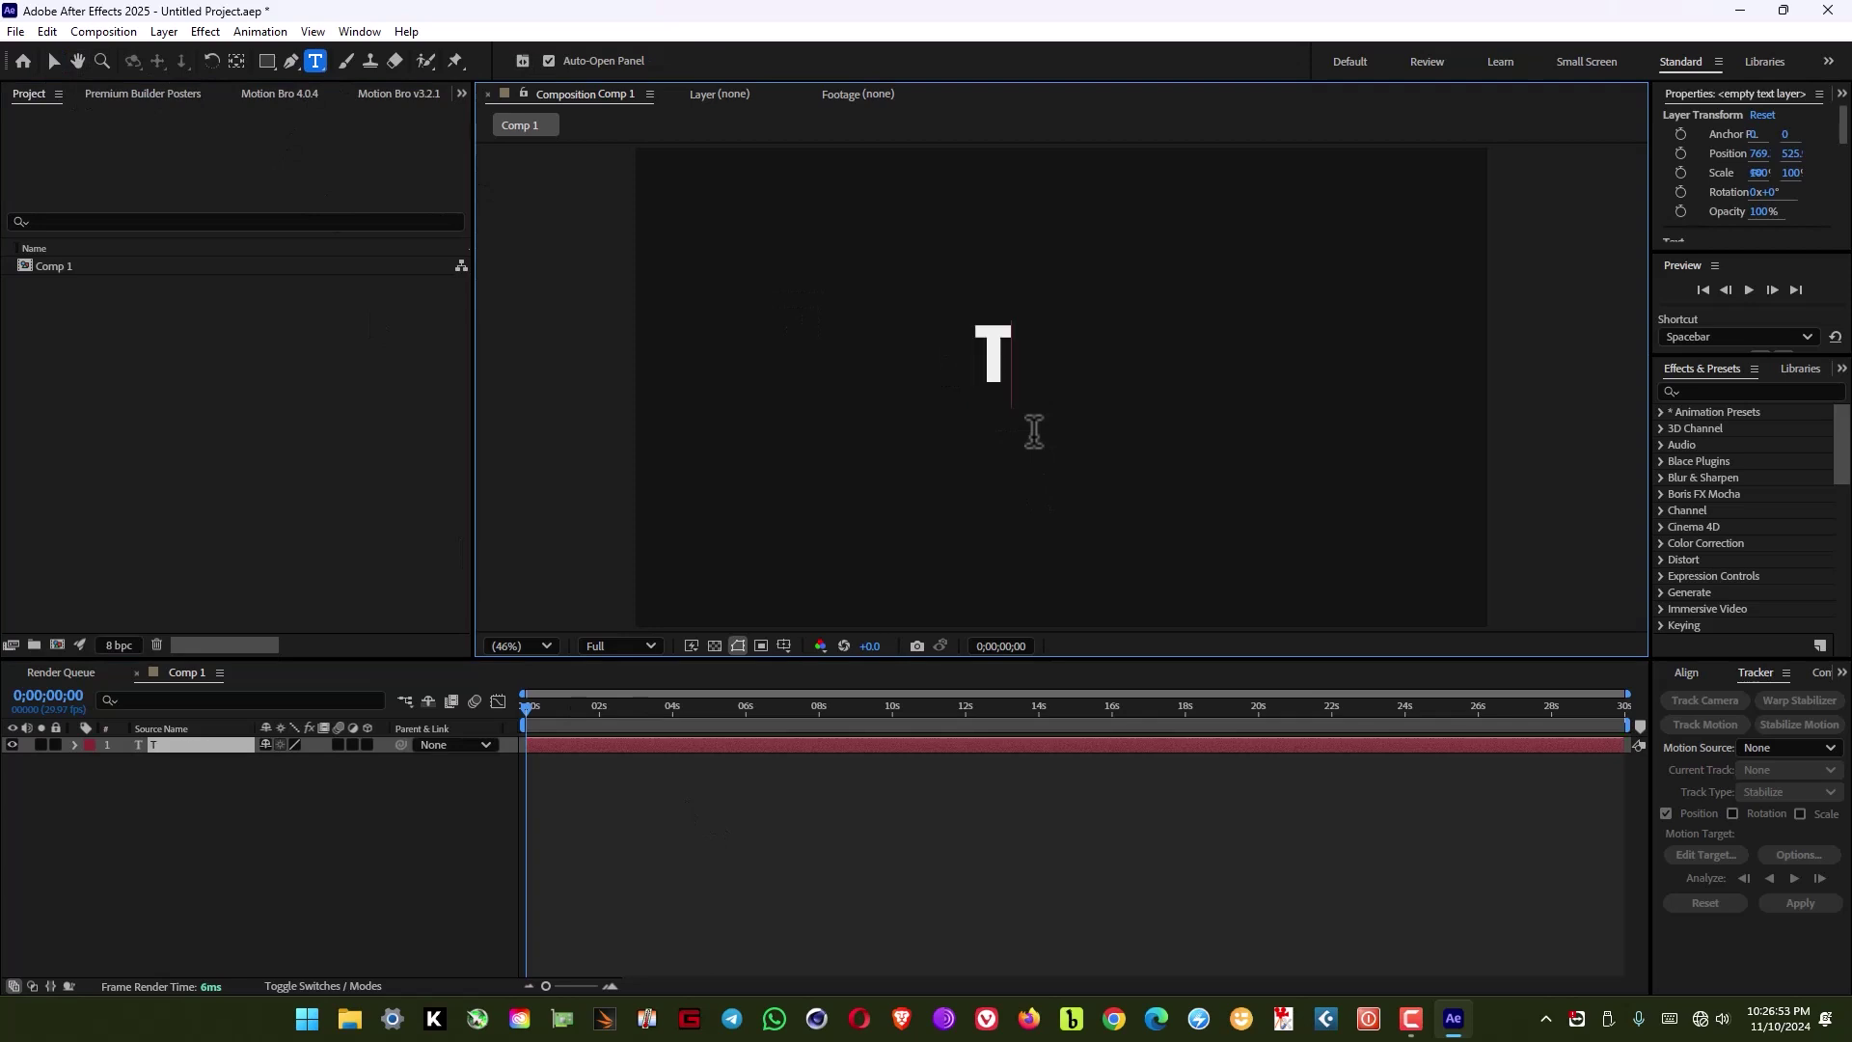
type("HANKS")
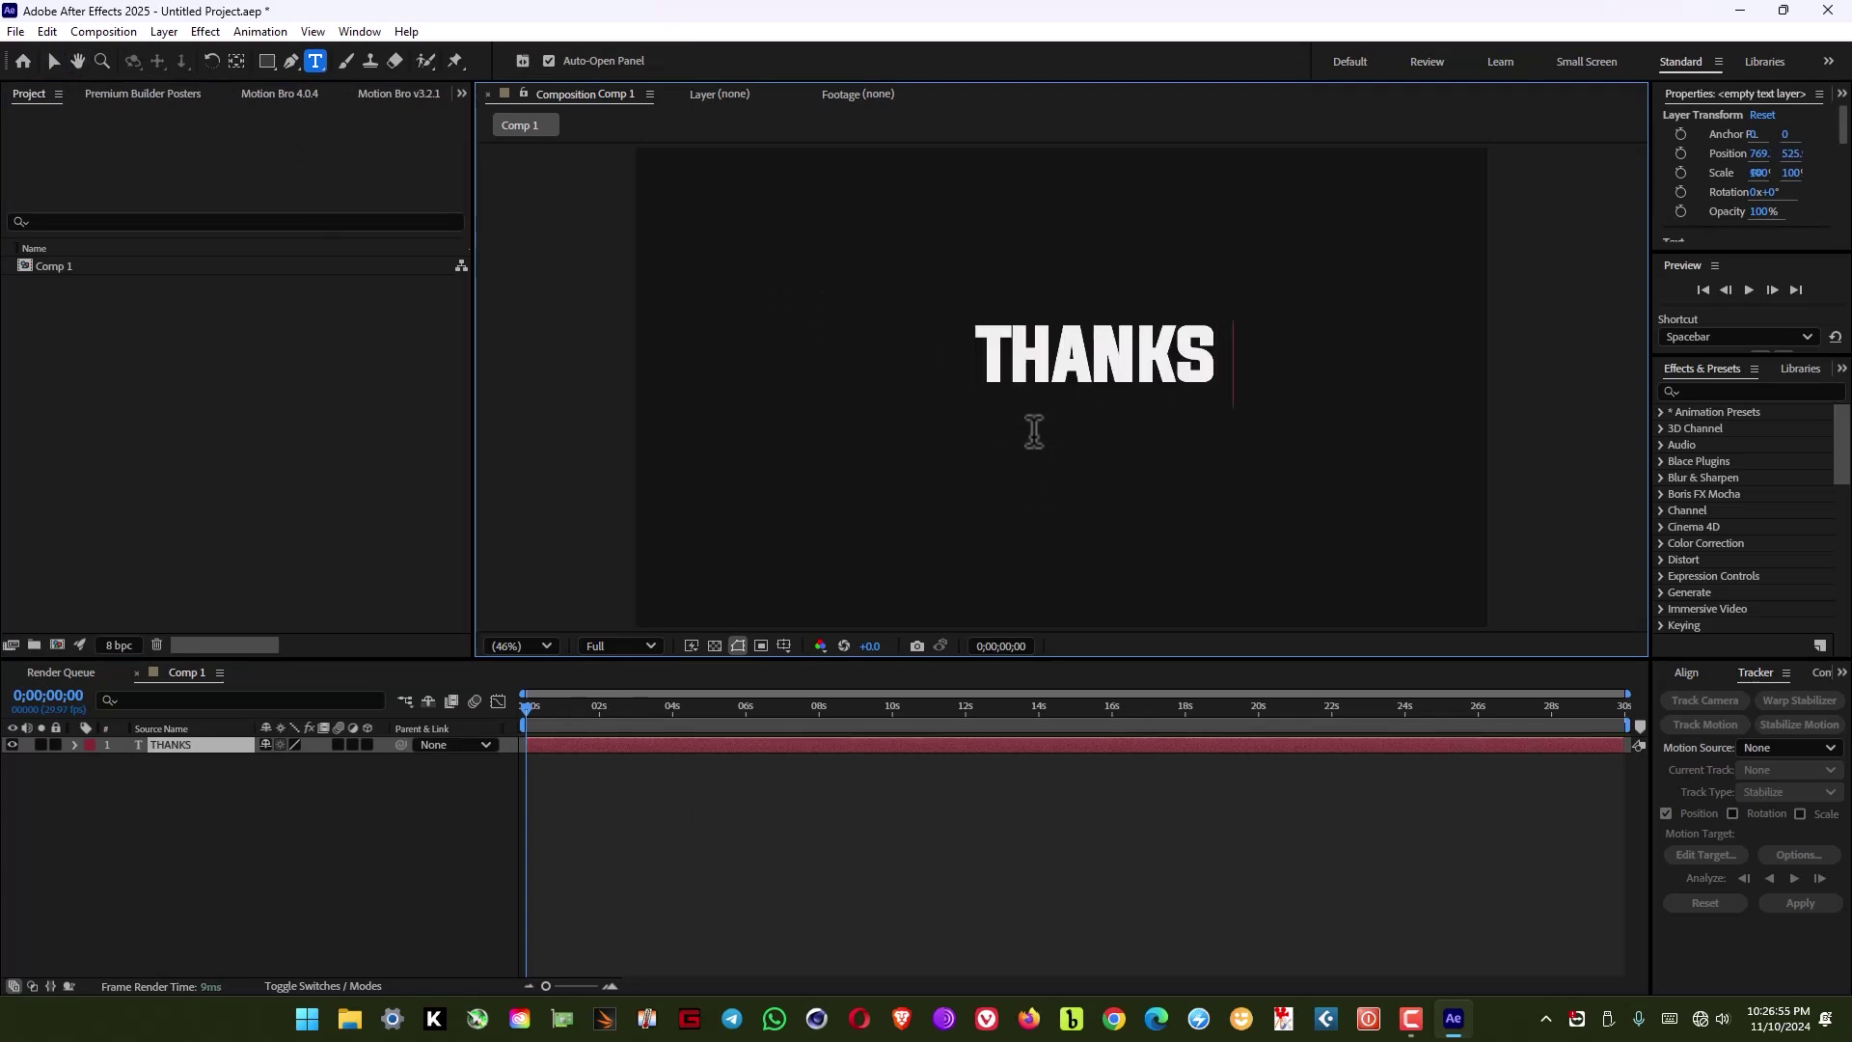
type(" FOR ")
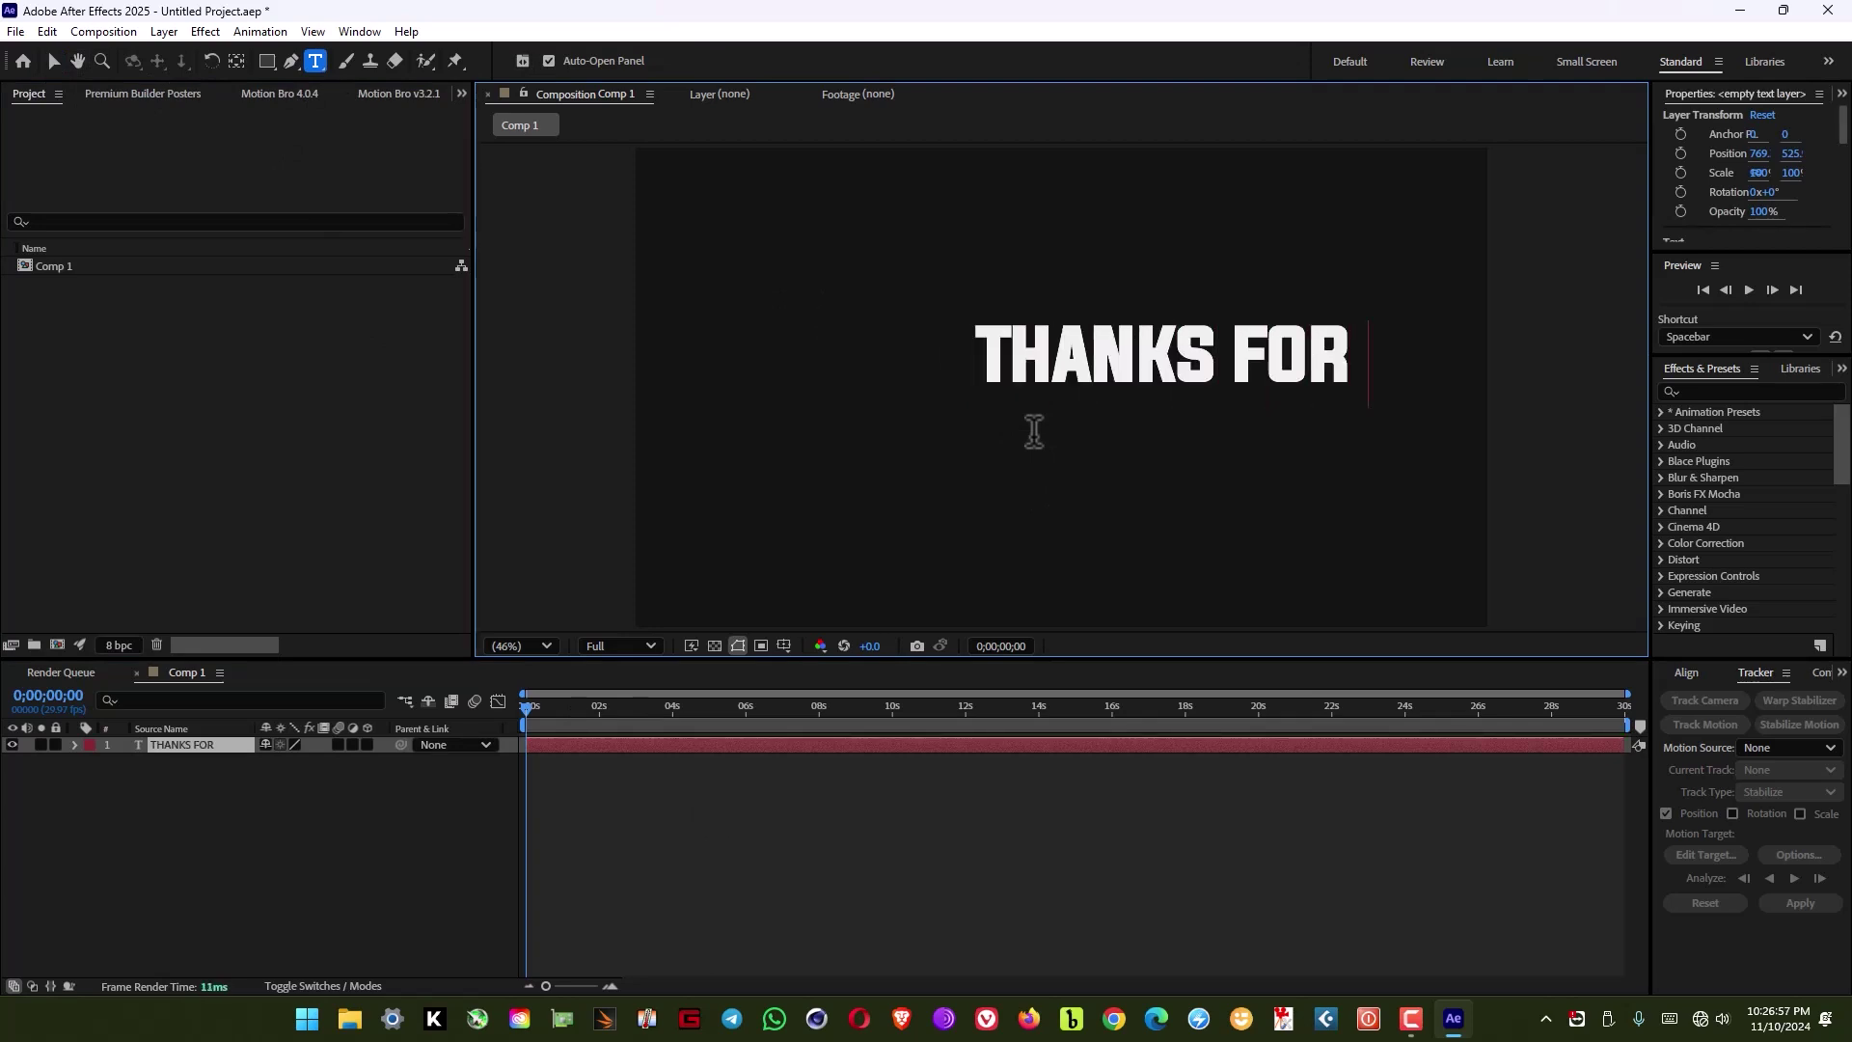
type("WATC")
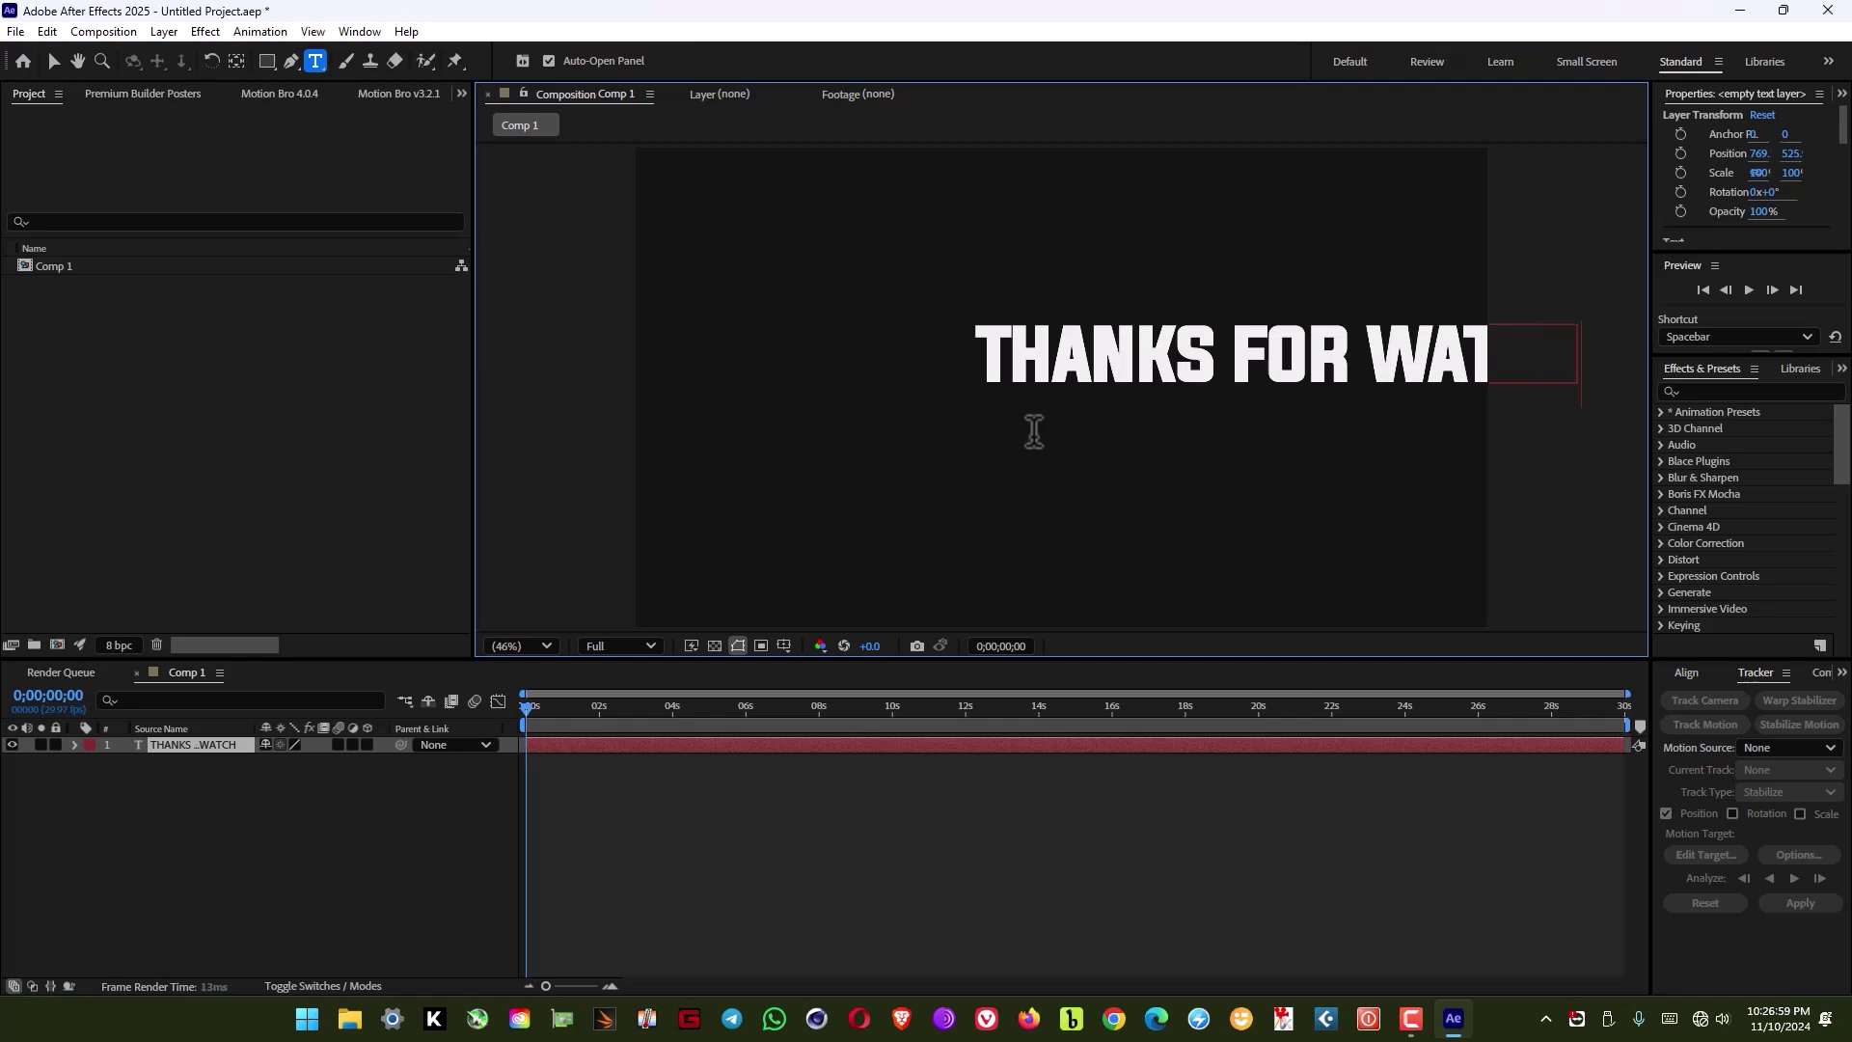
type("HING")
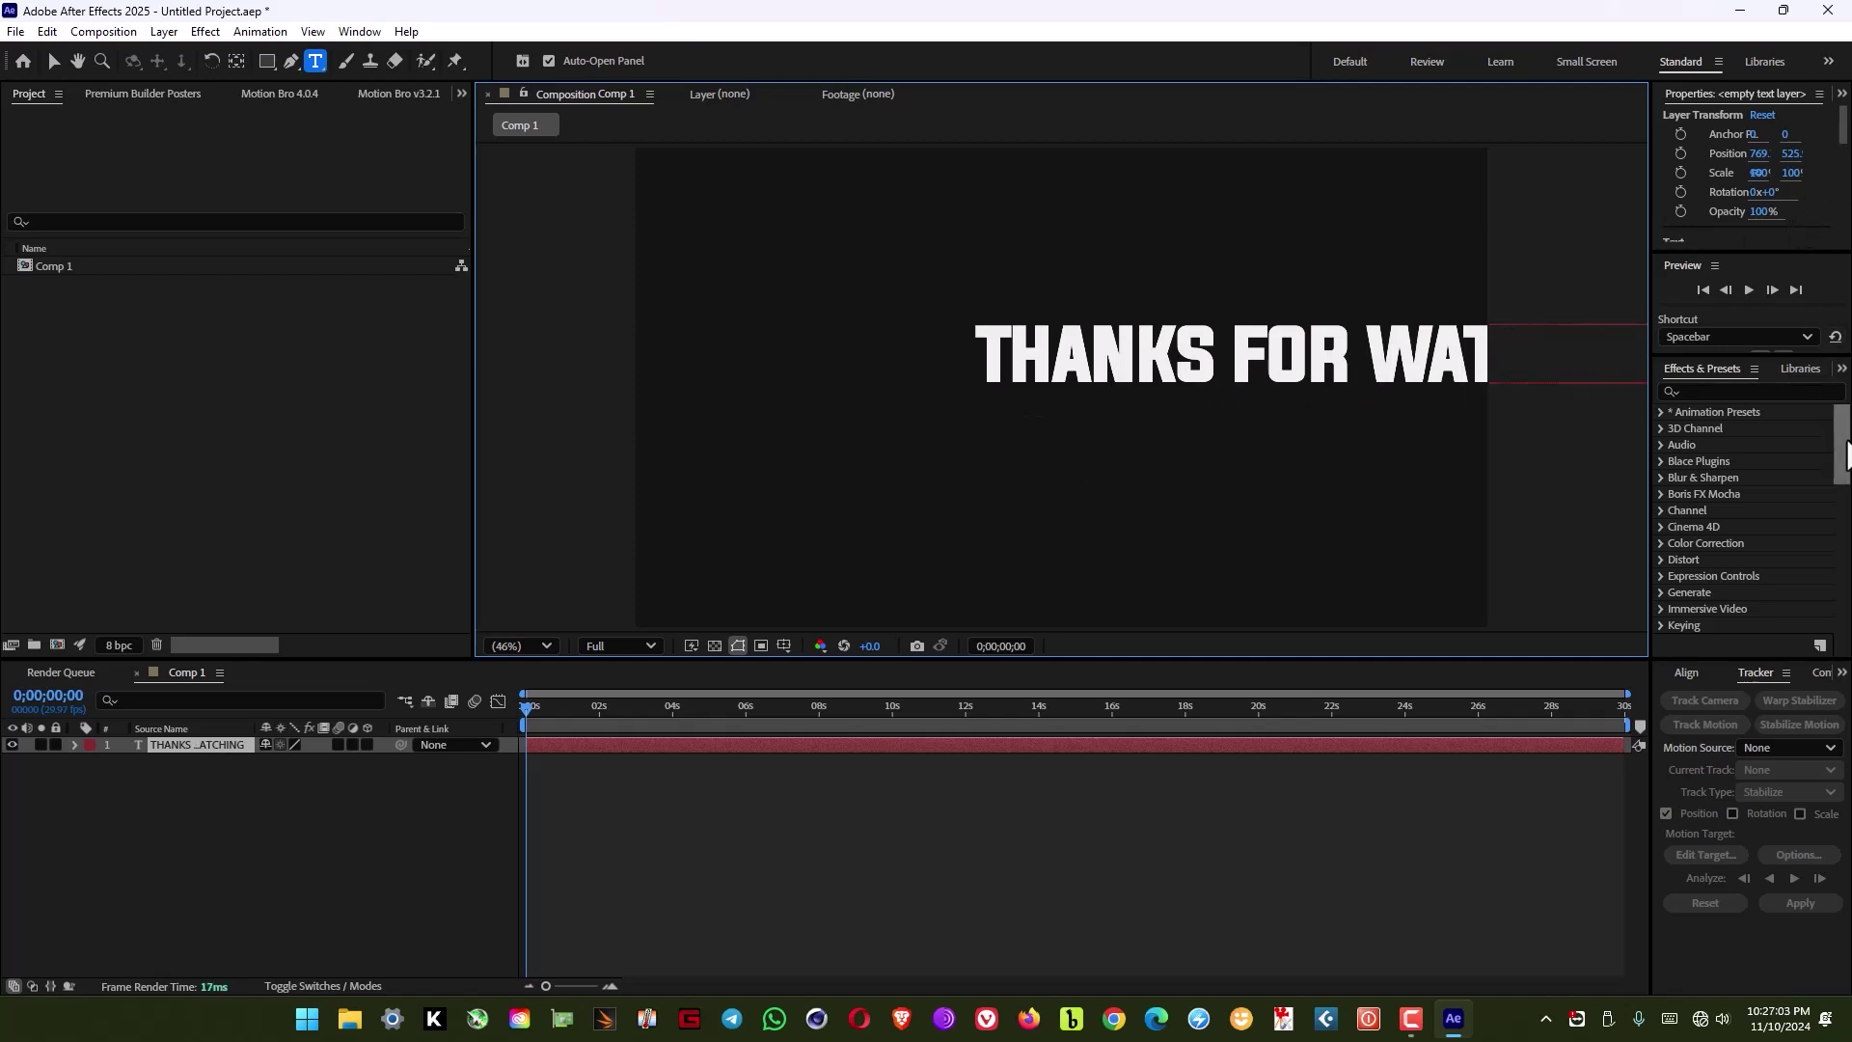
- Centre the text horizontally with Align, restore viewer refresh, and deselect the layer
scroll(1844, 458, "down", 1)
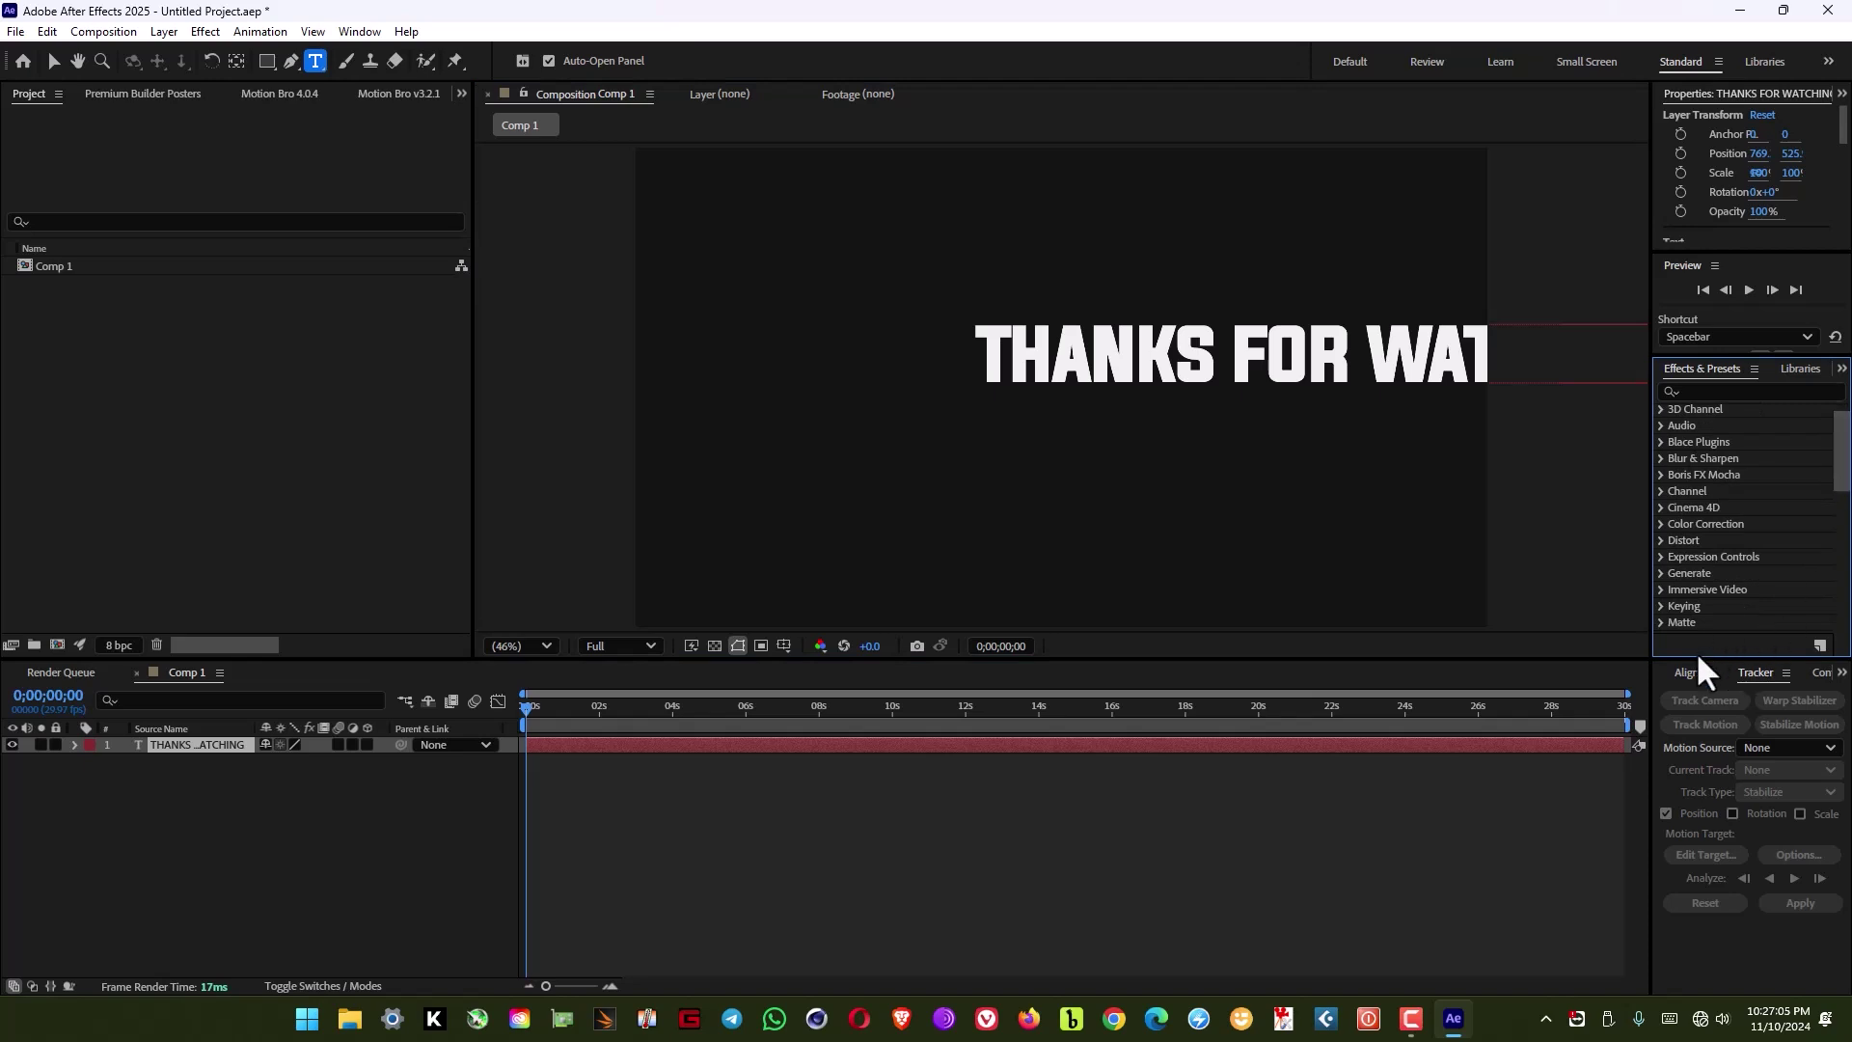
left_click(1683, 675)
left_click(1704, 734)
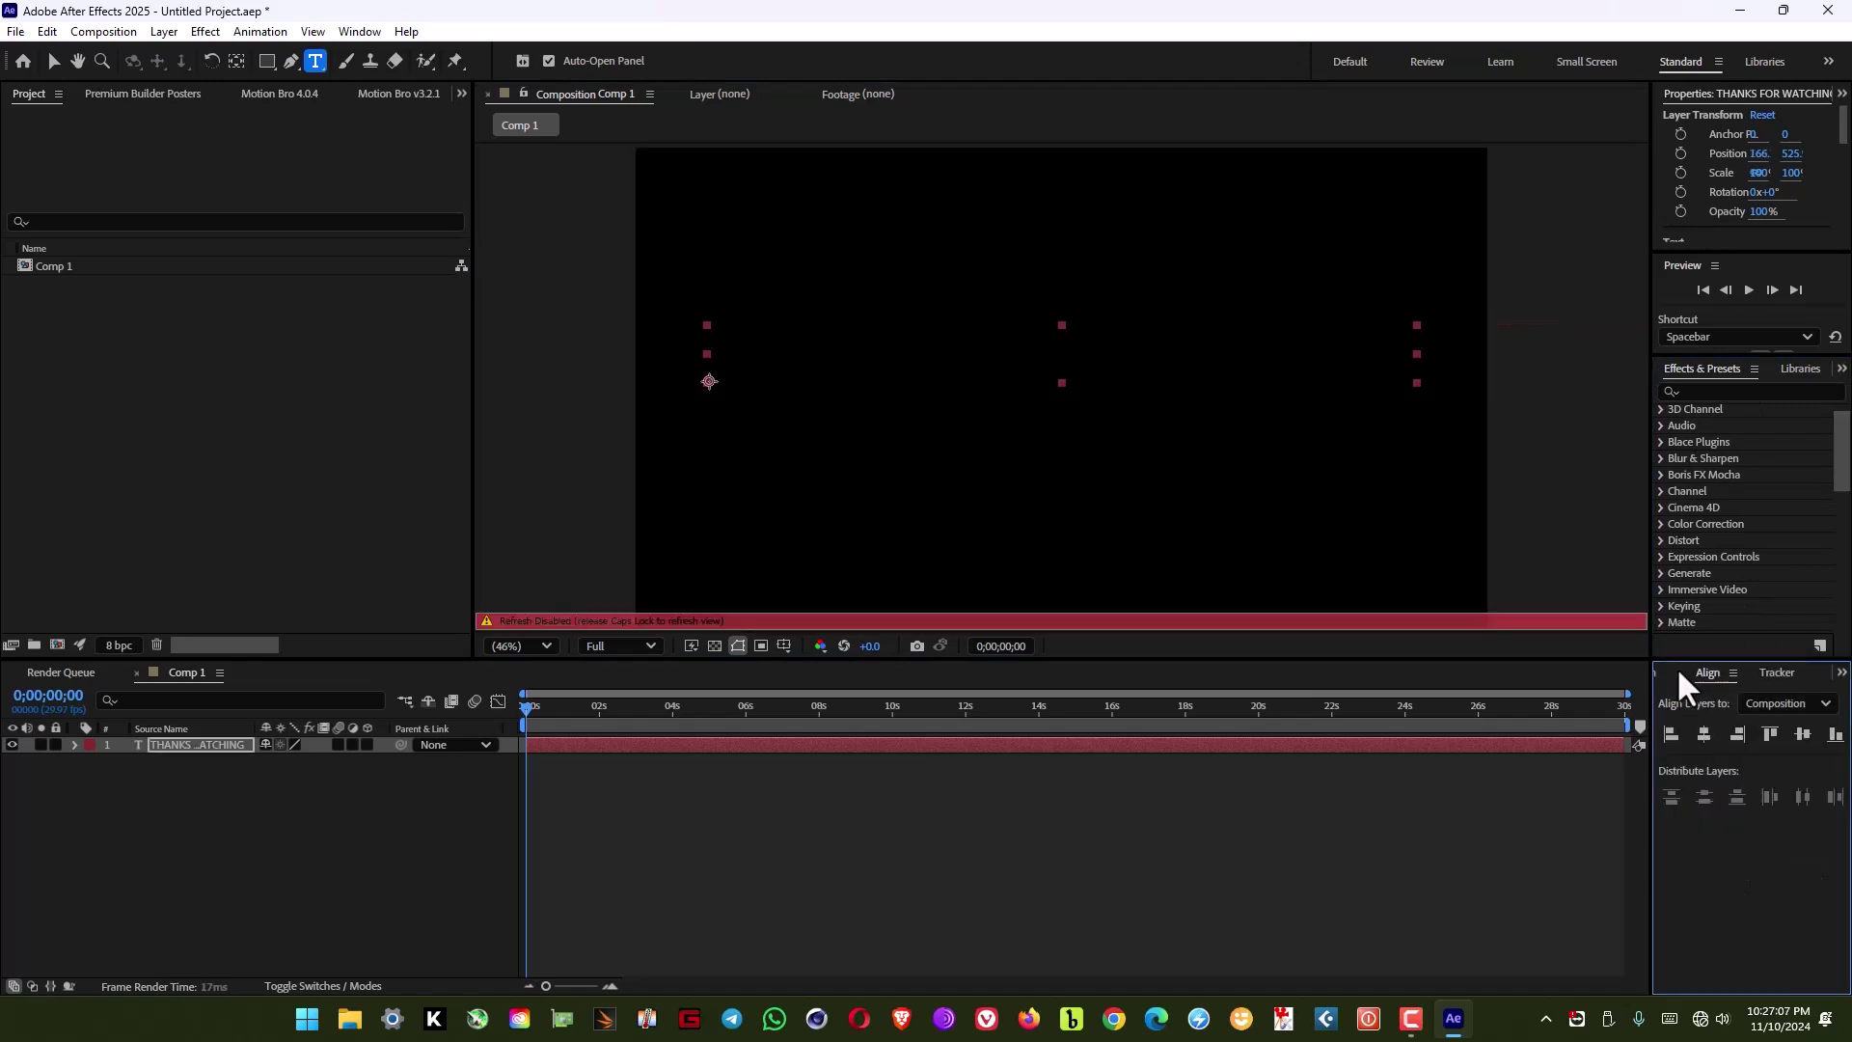
key("Caps_Lock")
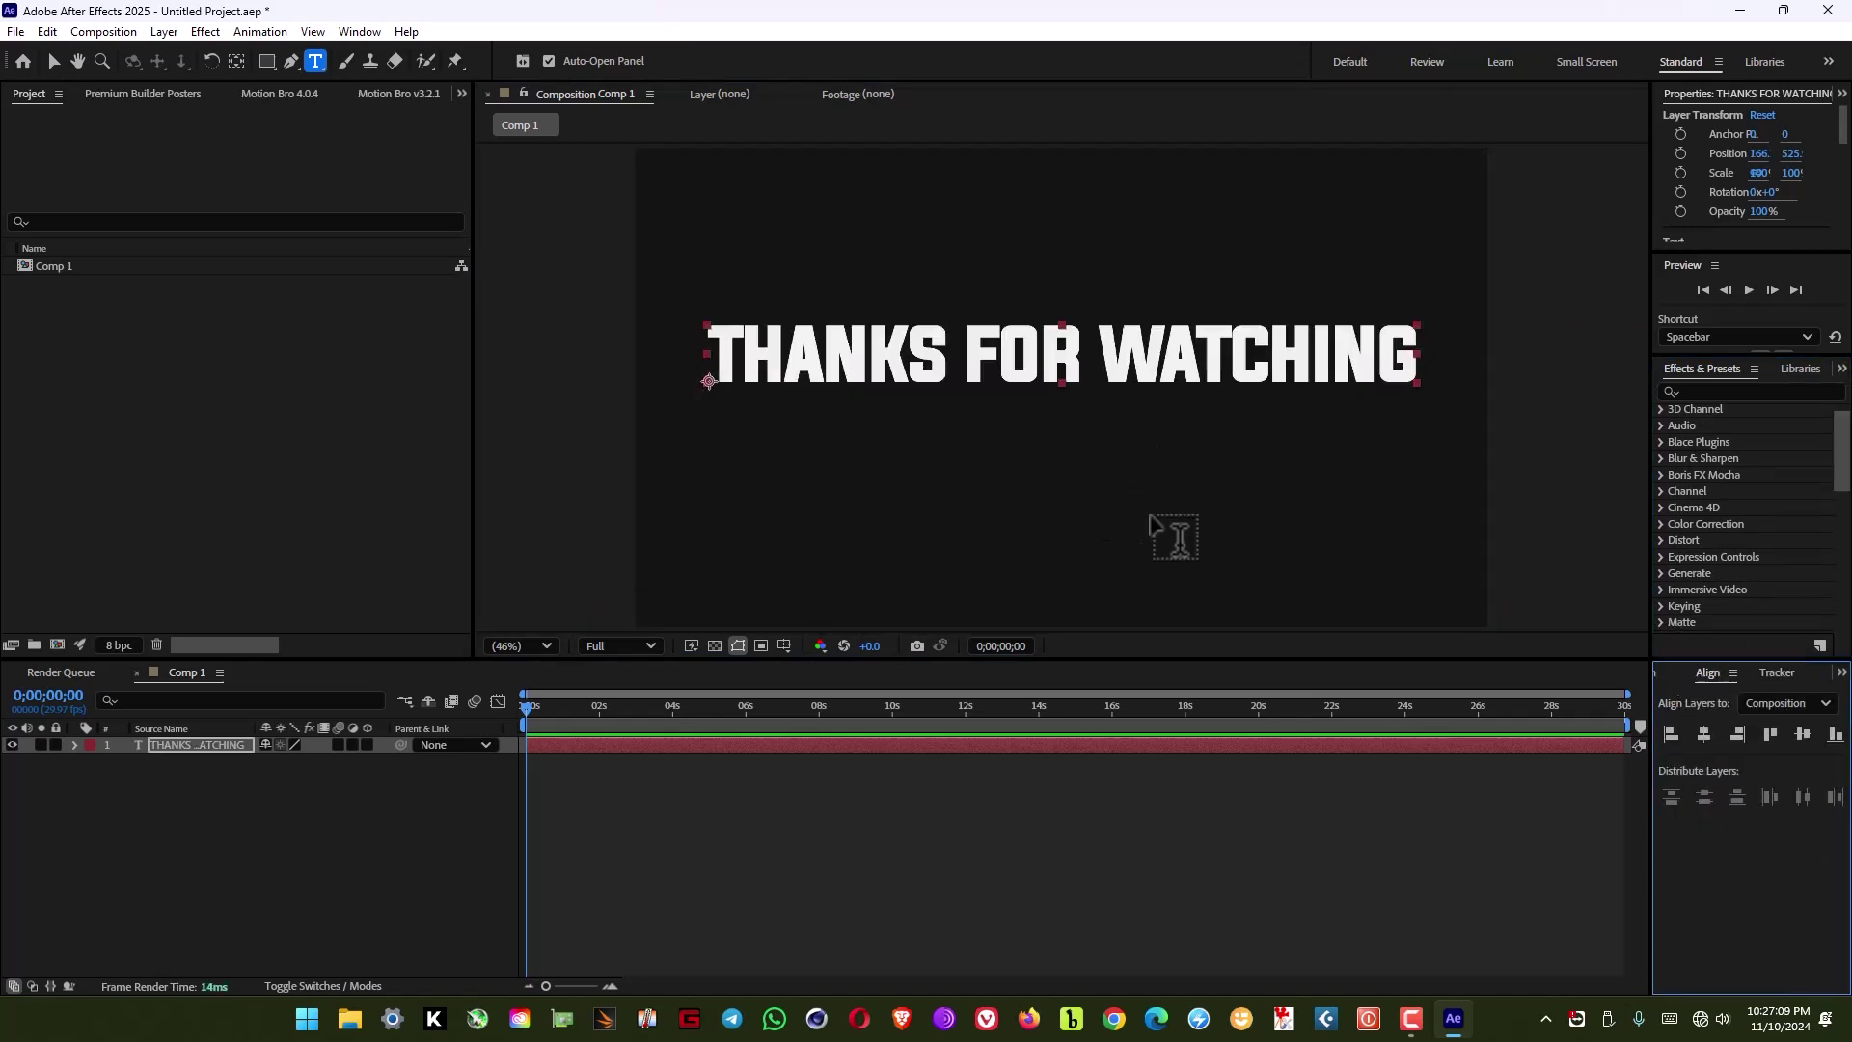
left_click(947, 840)
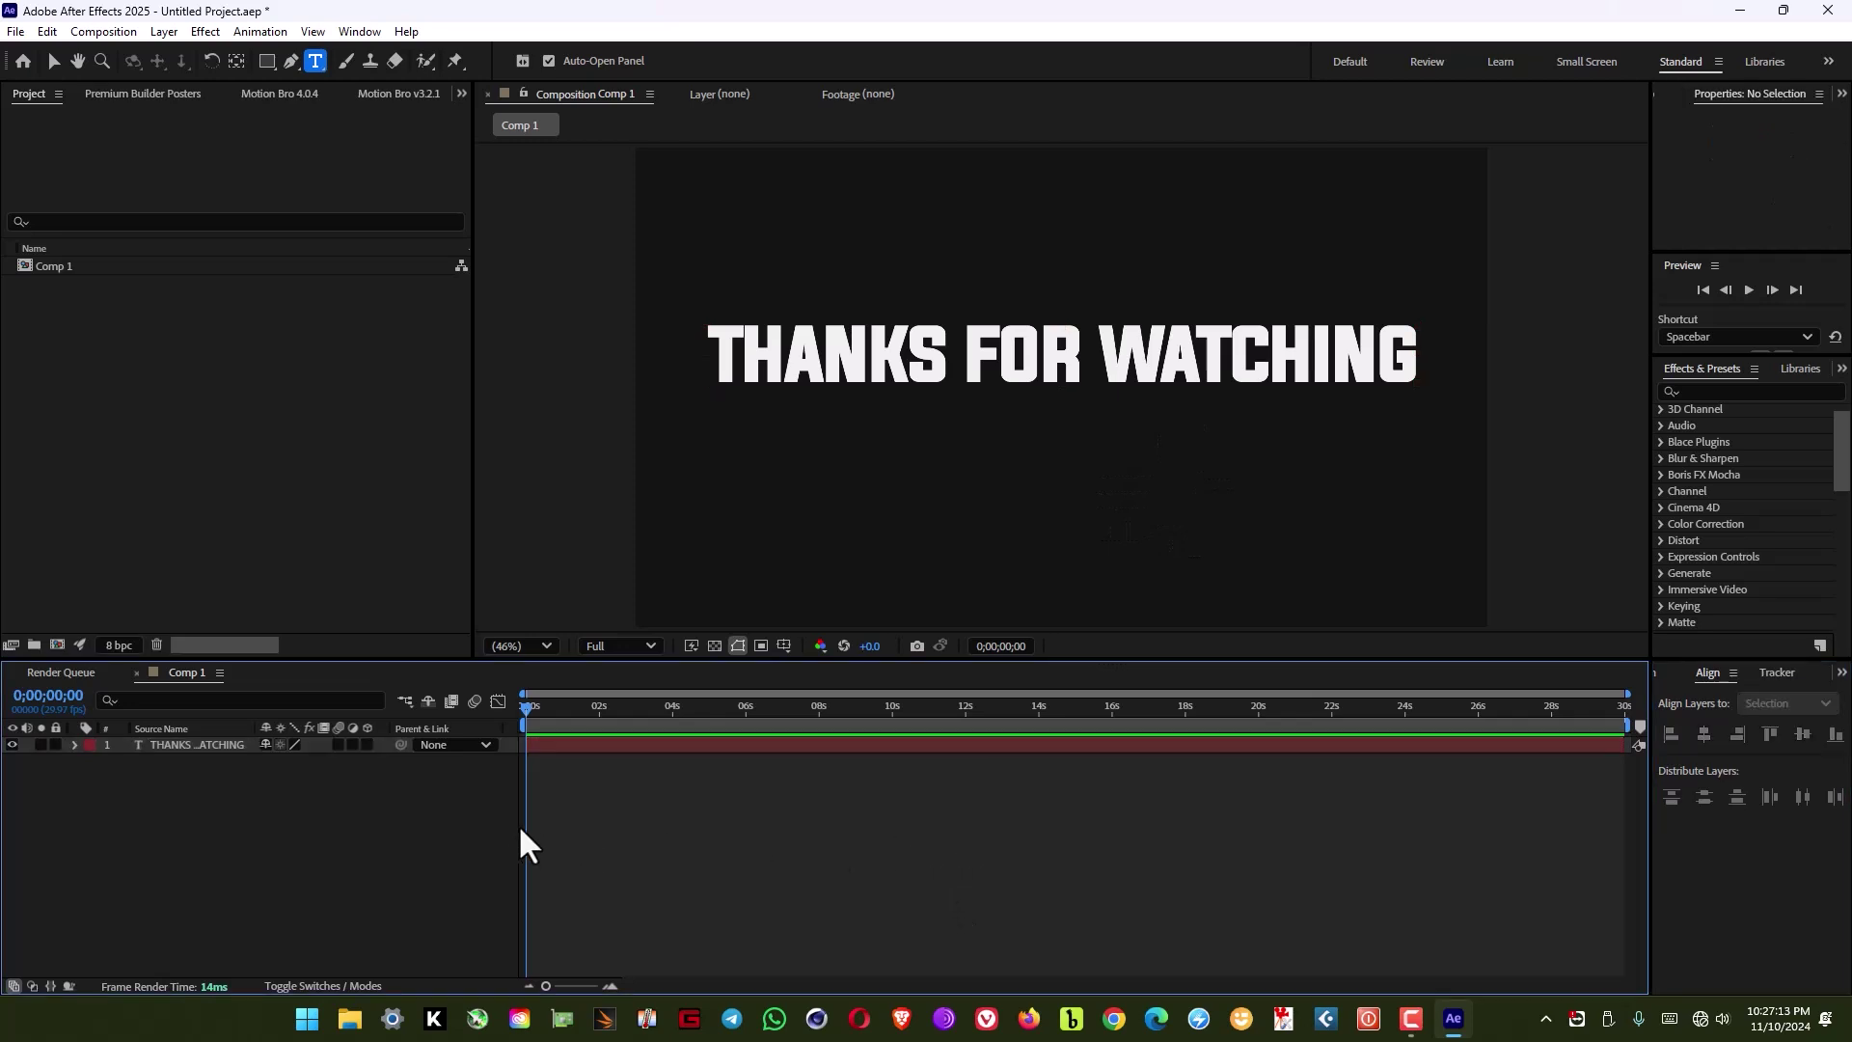
left_click(308, 452)
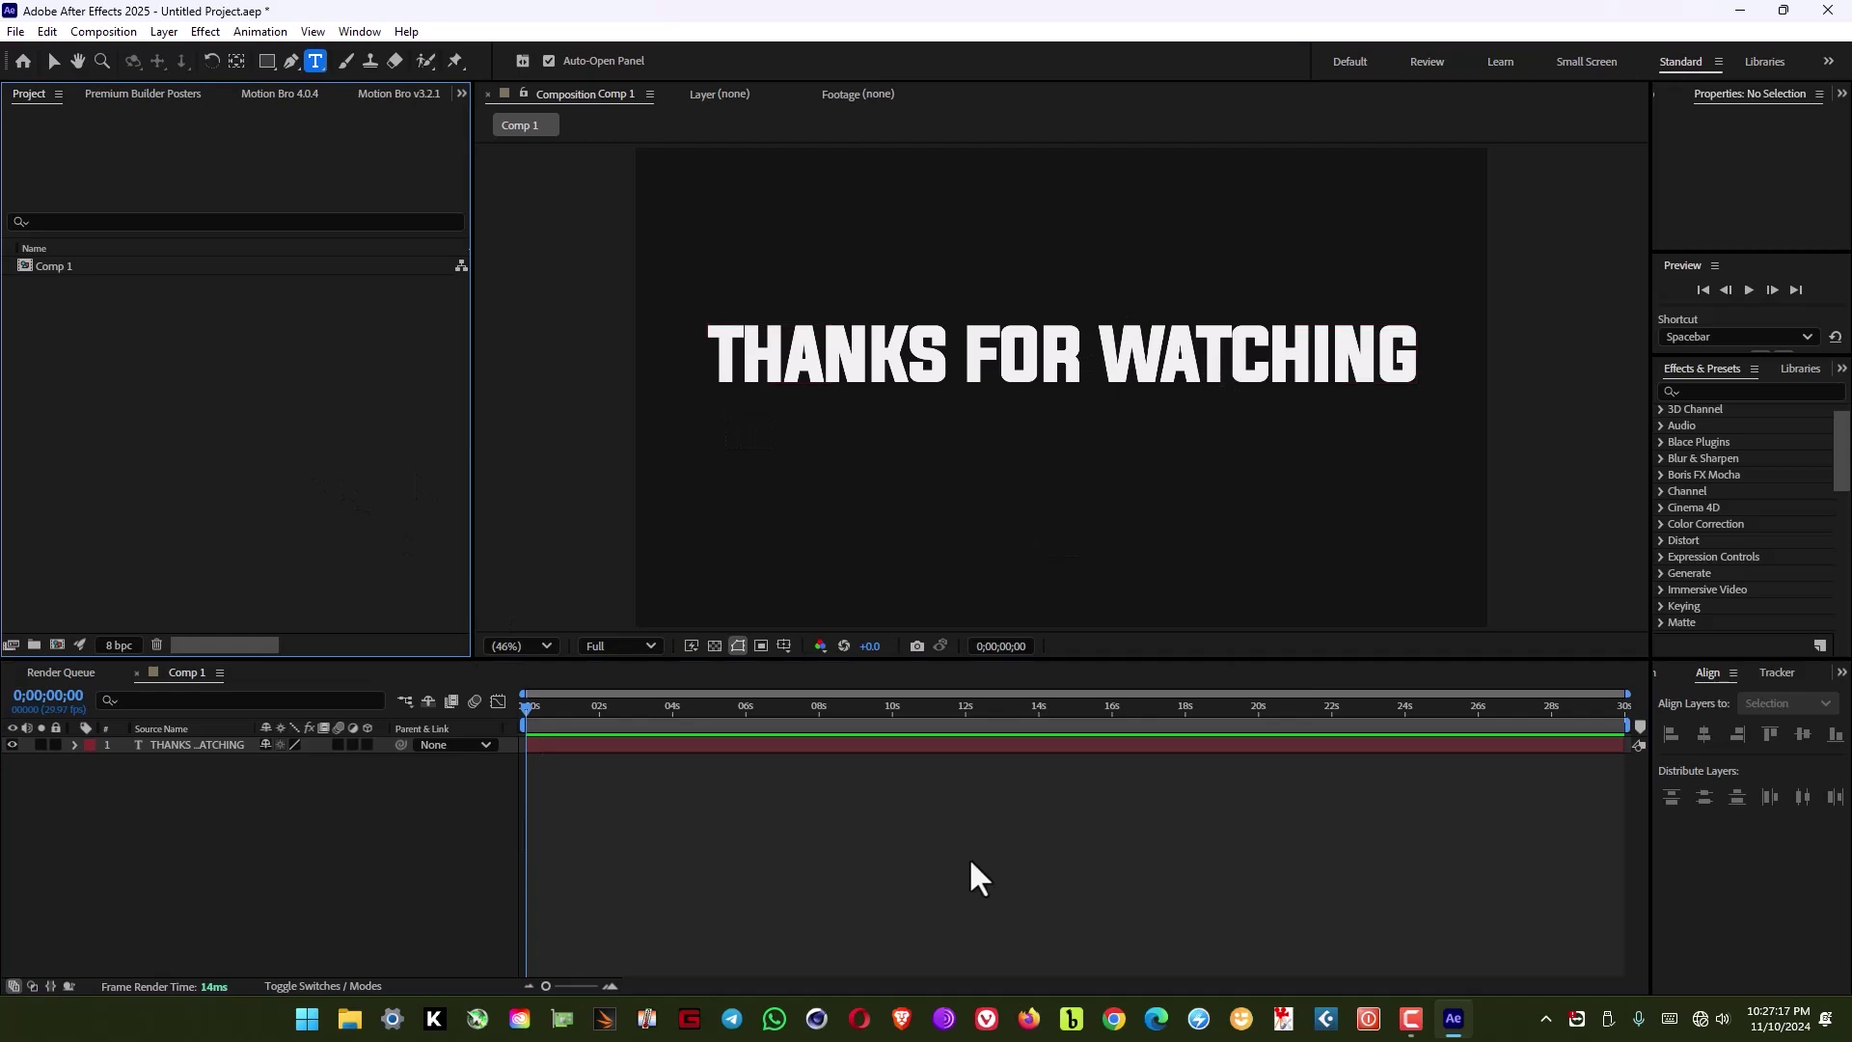
left_click(943, 839)
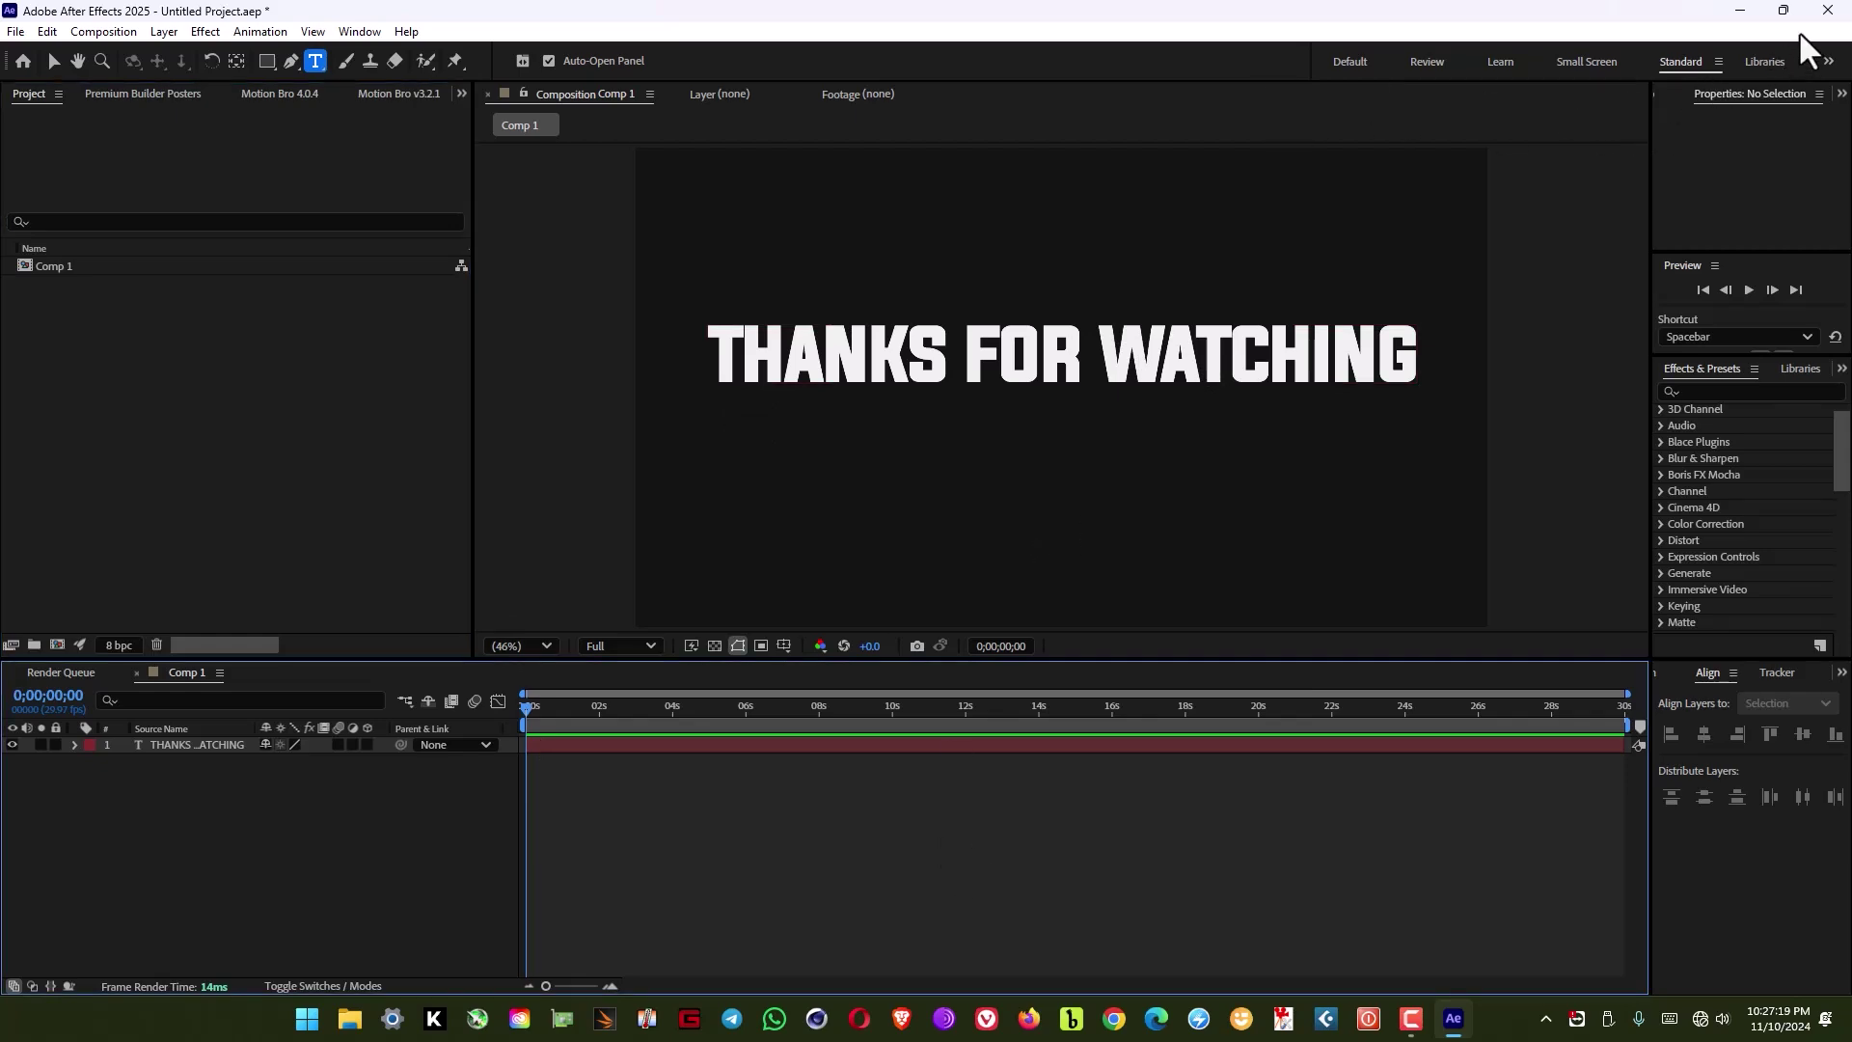
- Minimize the After Effects window to reveal the desktop
left_click(1739, 11)
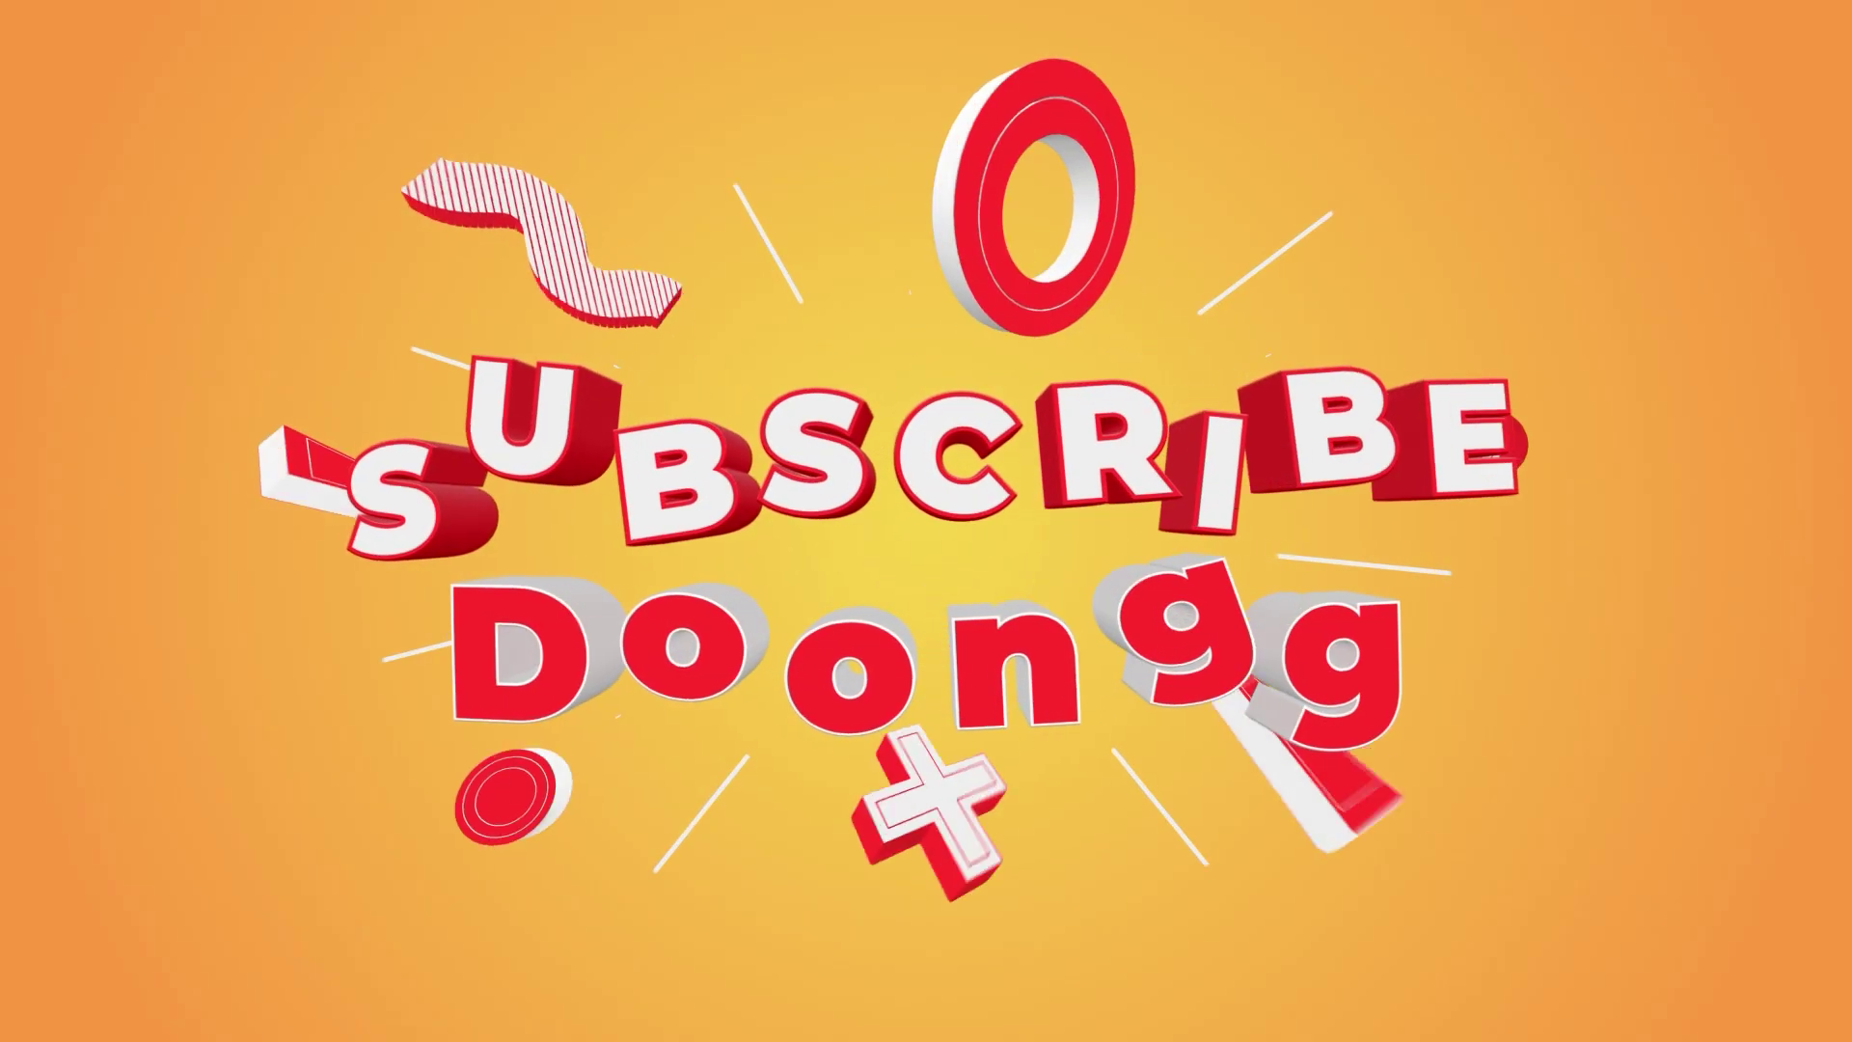